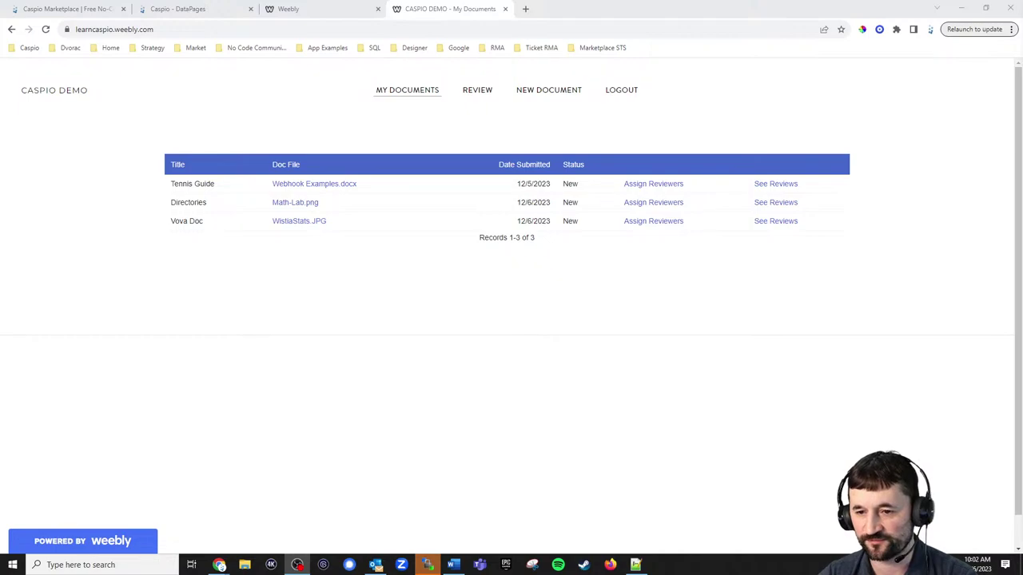
Start a new document titled "Today's Caspio Live", then return to My Documents.
left_click(586, 359)
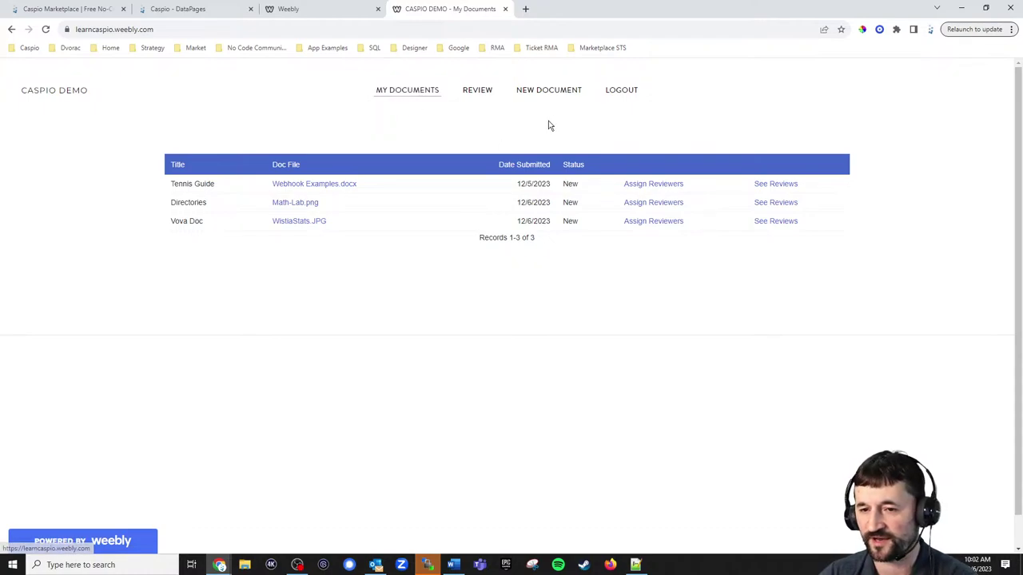
left_click(552, 96)
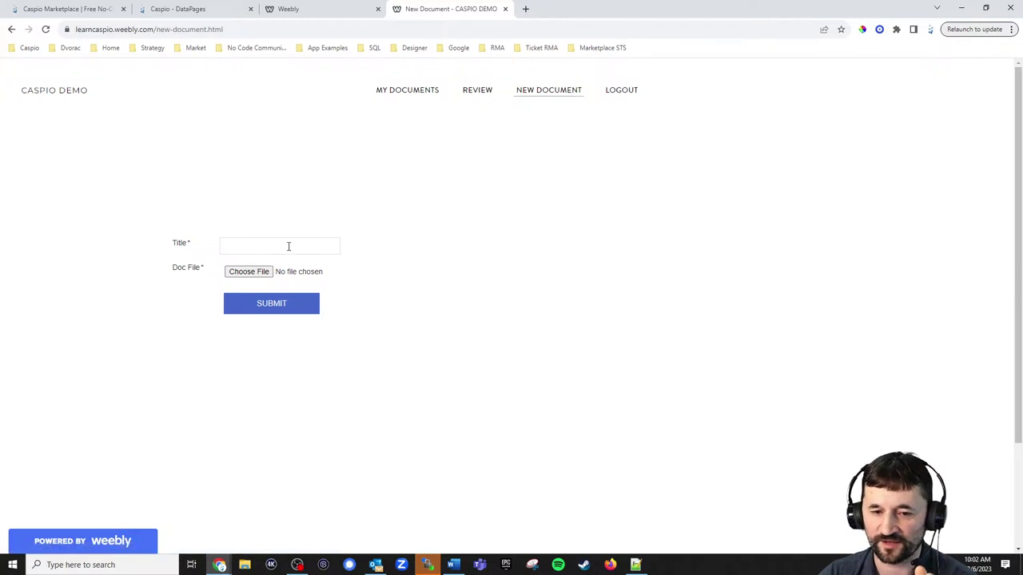
left_click(288, 246)
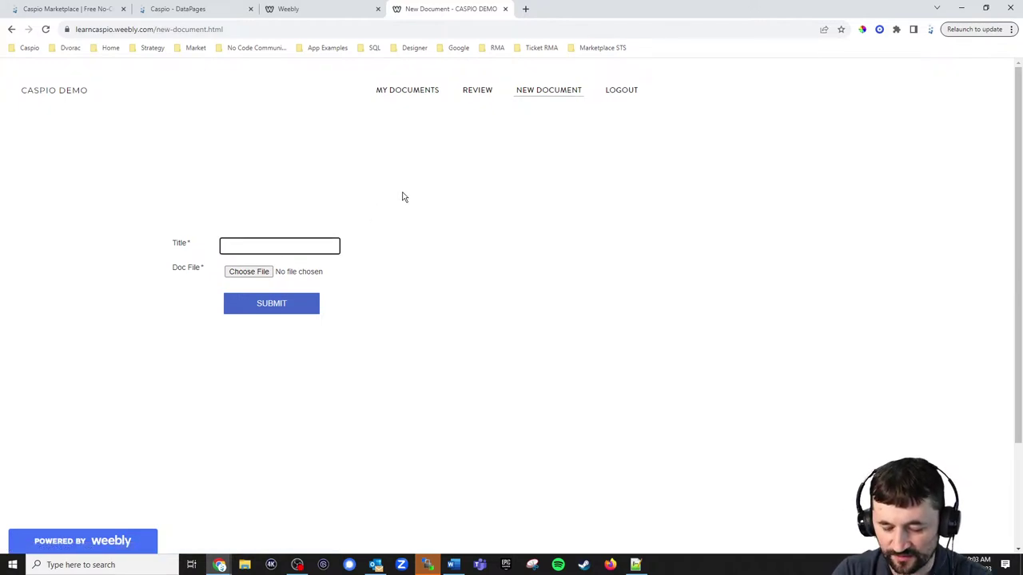
type("Today's Caspio")
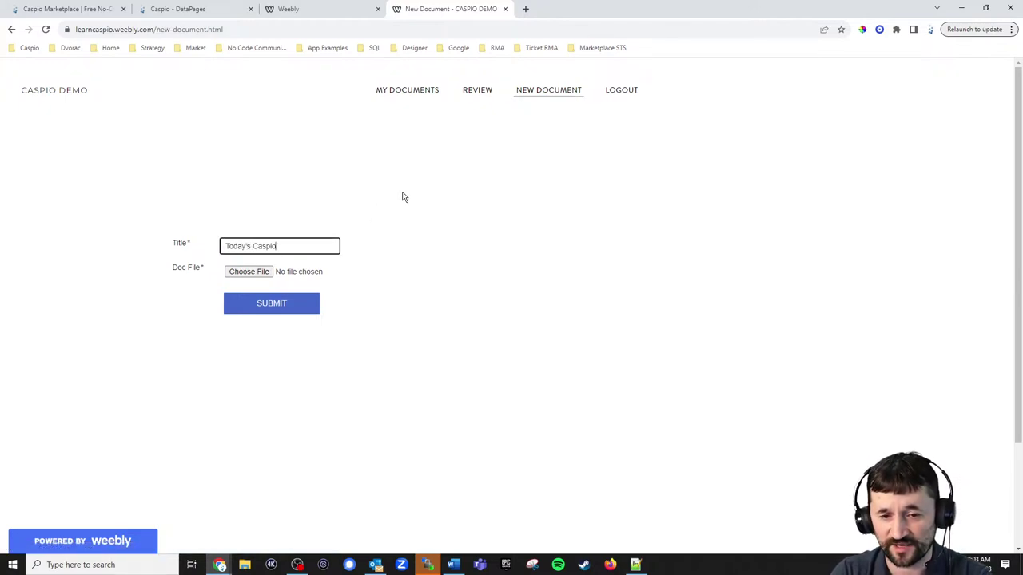
type(" Live")
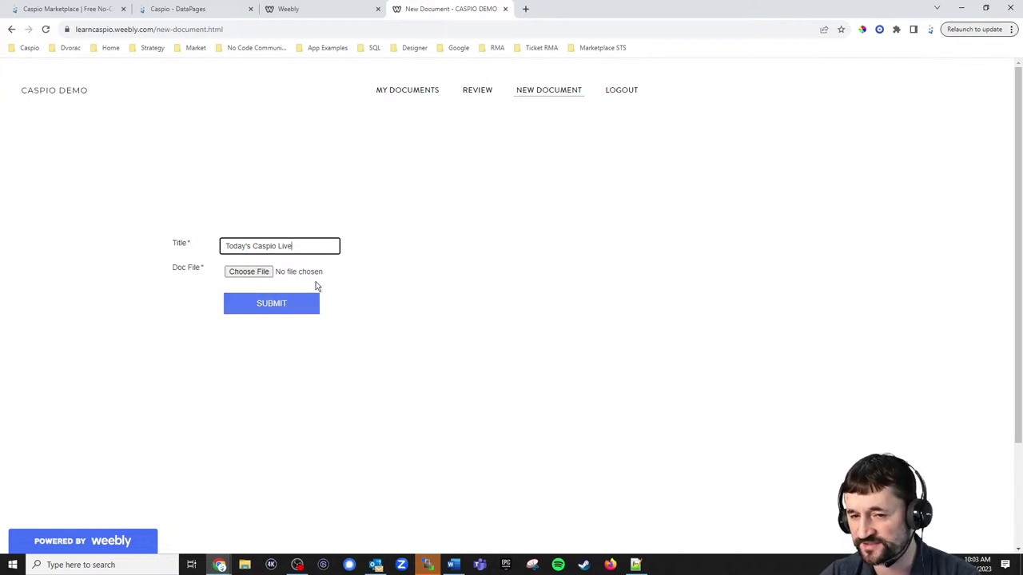
left_click(410, 93)
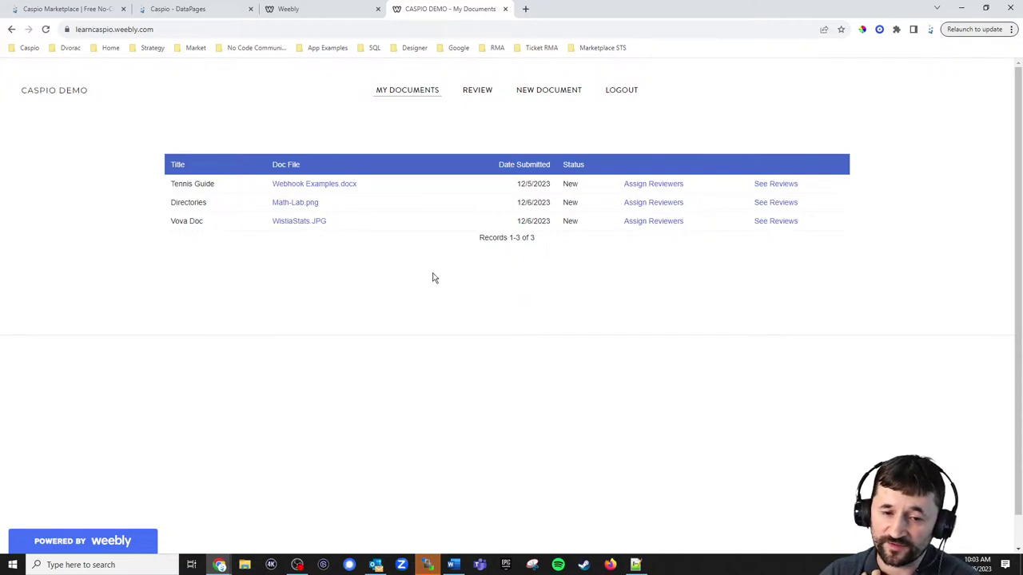
Check the available reviewers for Vova Doc without assigning anyone, then go back.
left_click(652, 227)
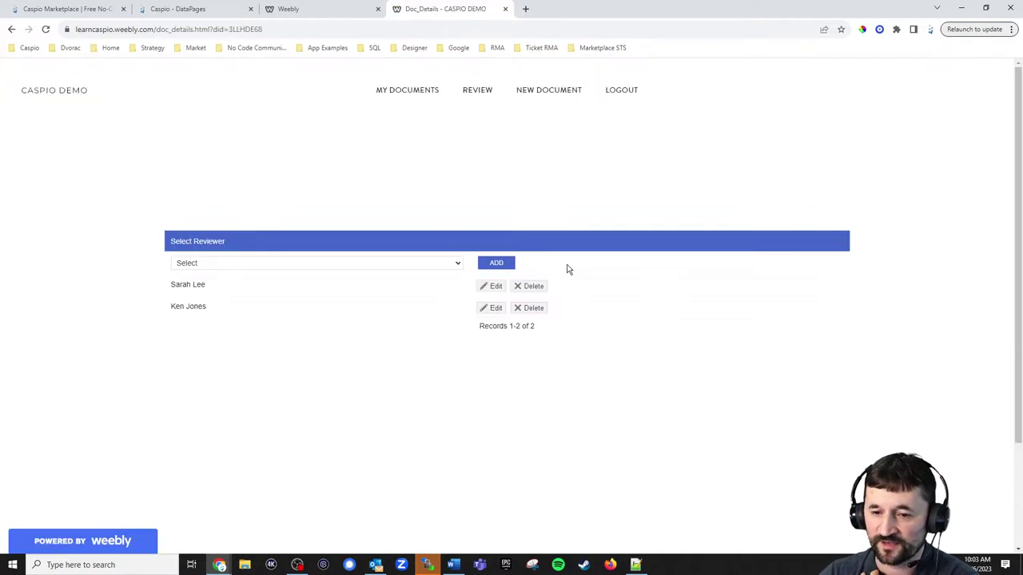
left_click(381, 267)
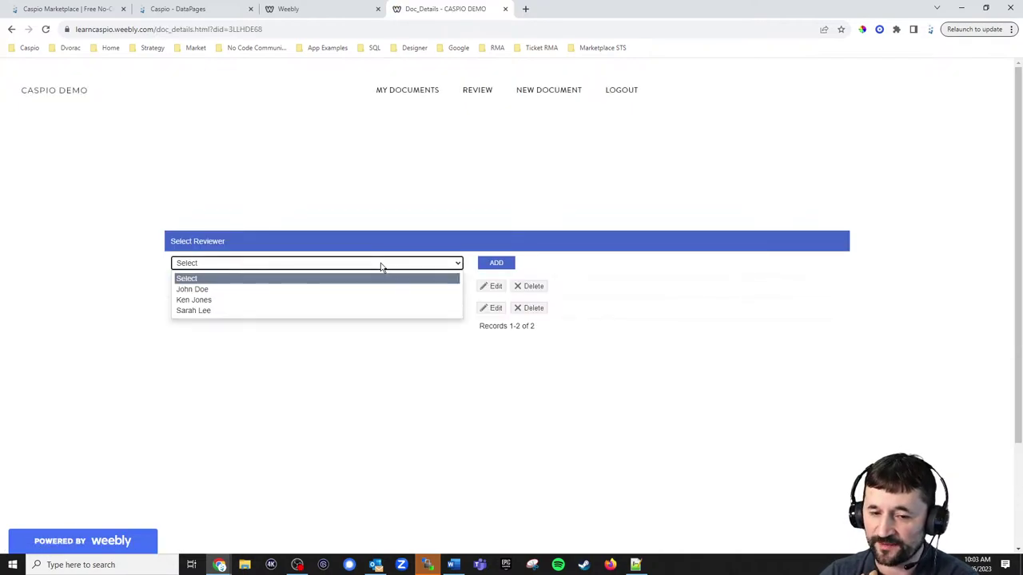
left_click(372, 400)
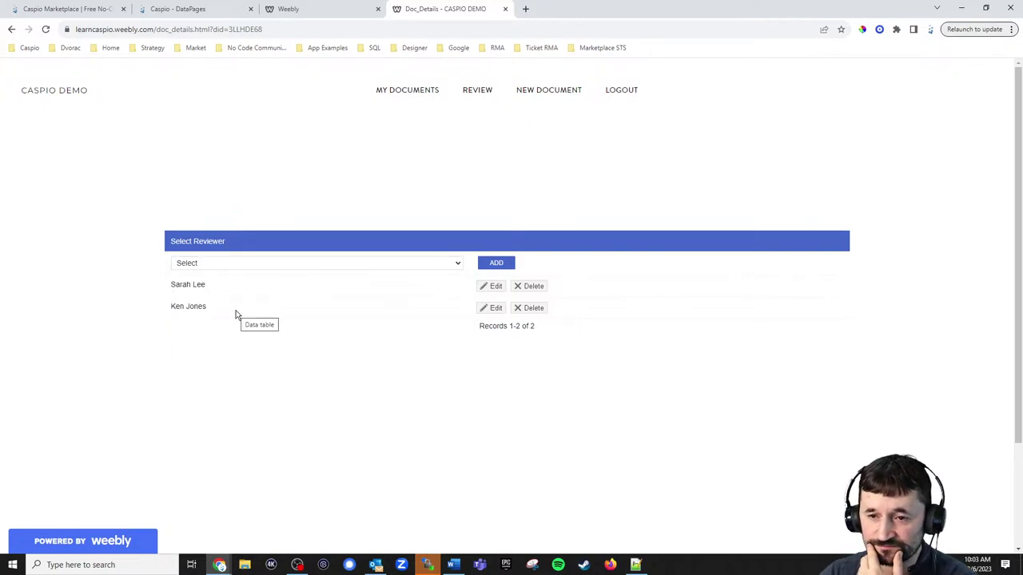
left_click(394, 91)
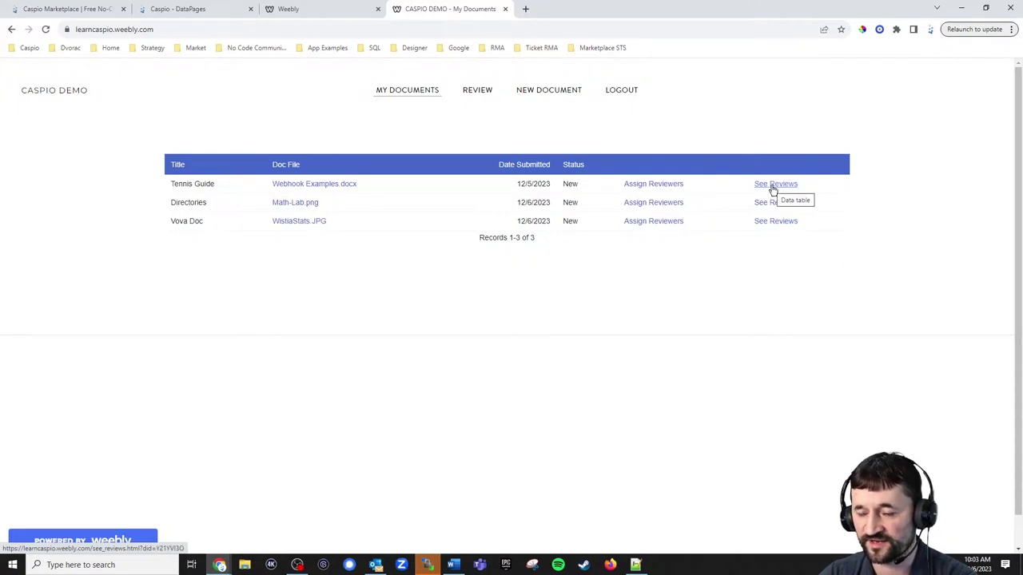
View the reviews of the Tennis Guide document twice, returning to My Documents each time.
left_click(773, 185)
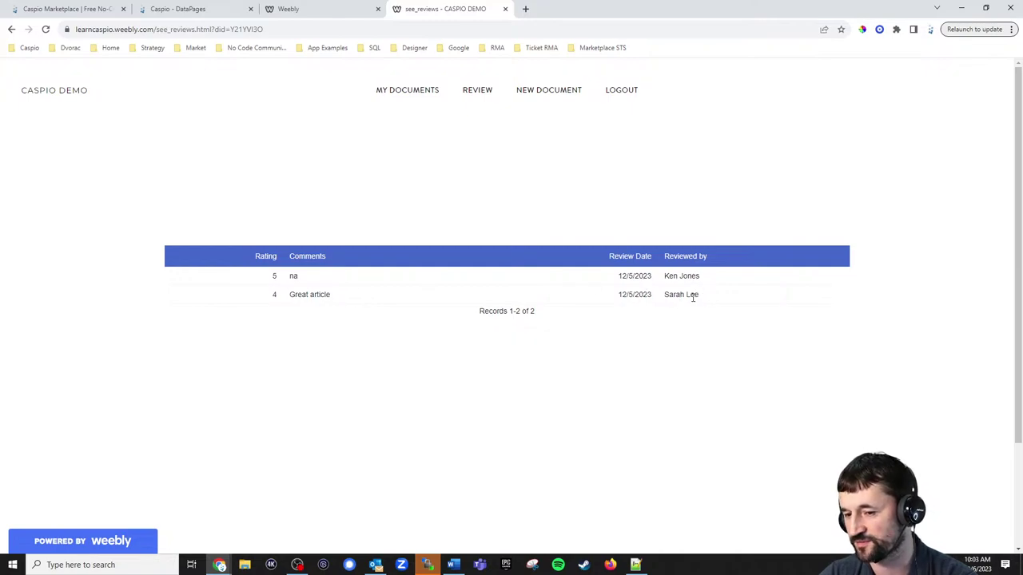
left_click(404, 92)
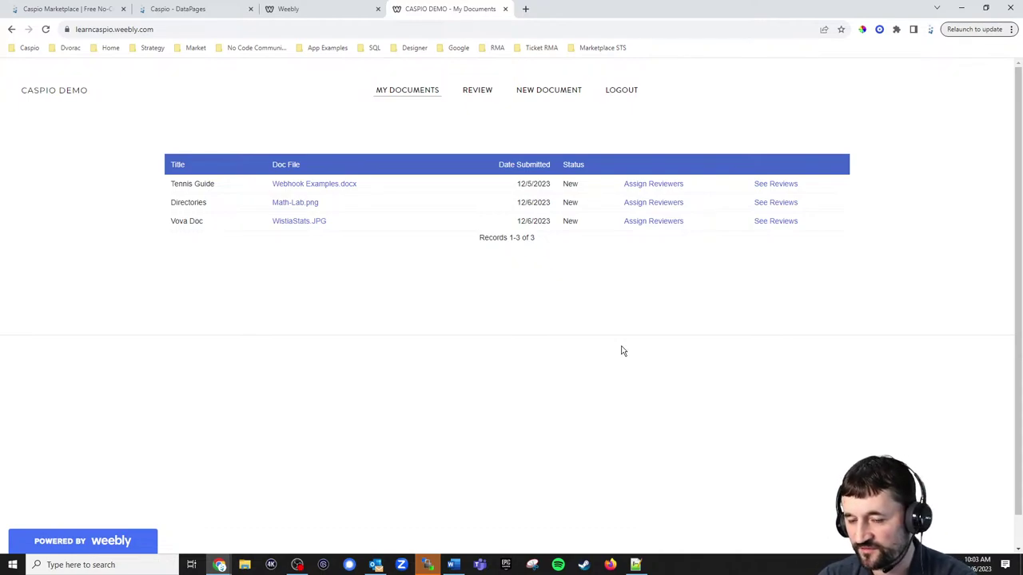
left_click(764, 190)
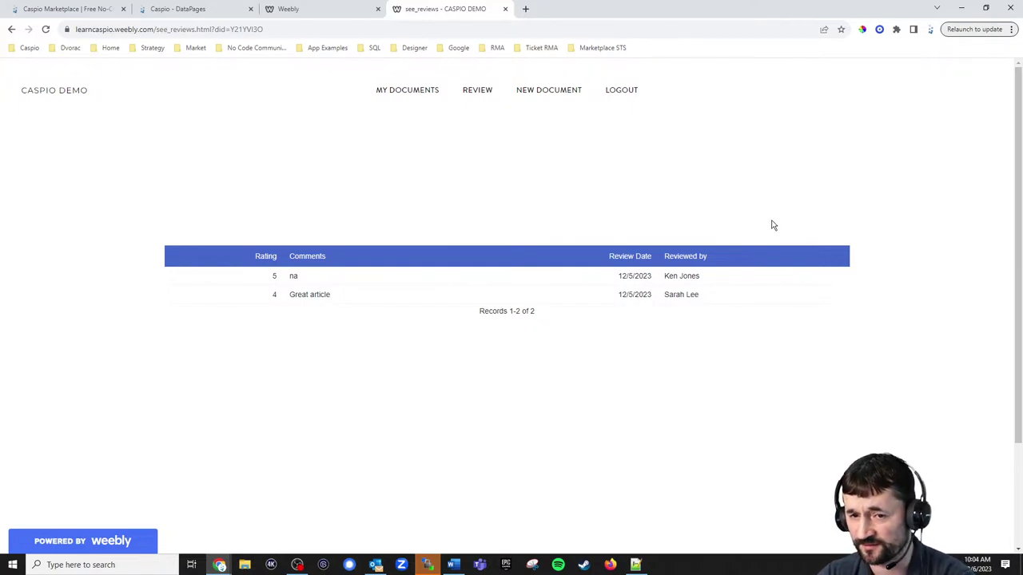
left_click(409, 91)
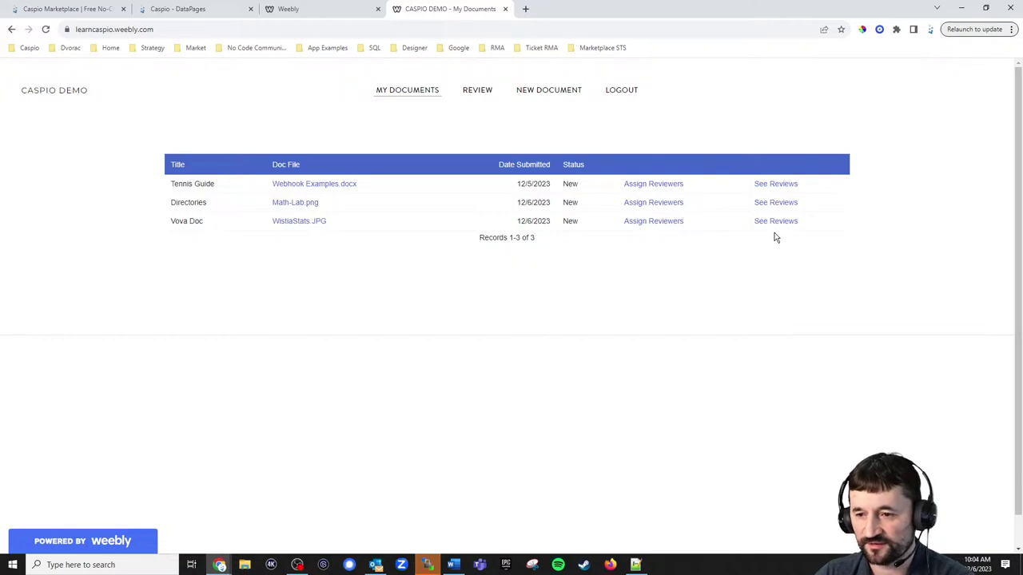
Add the not-yet-assigned reviewer to Directories and view the empty Review page.
left_click(648, 206)
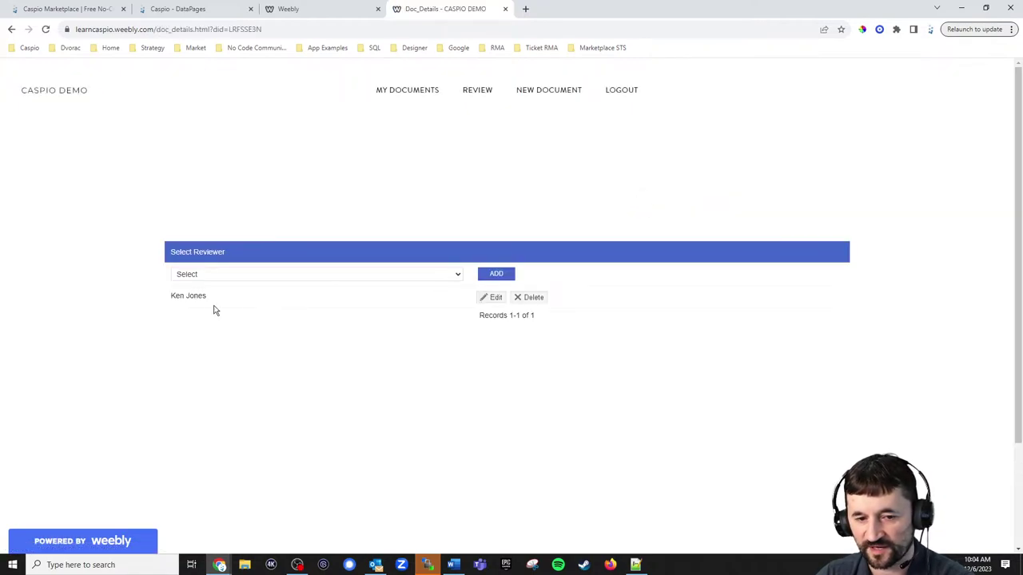
left_click(220, 276)
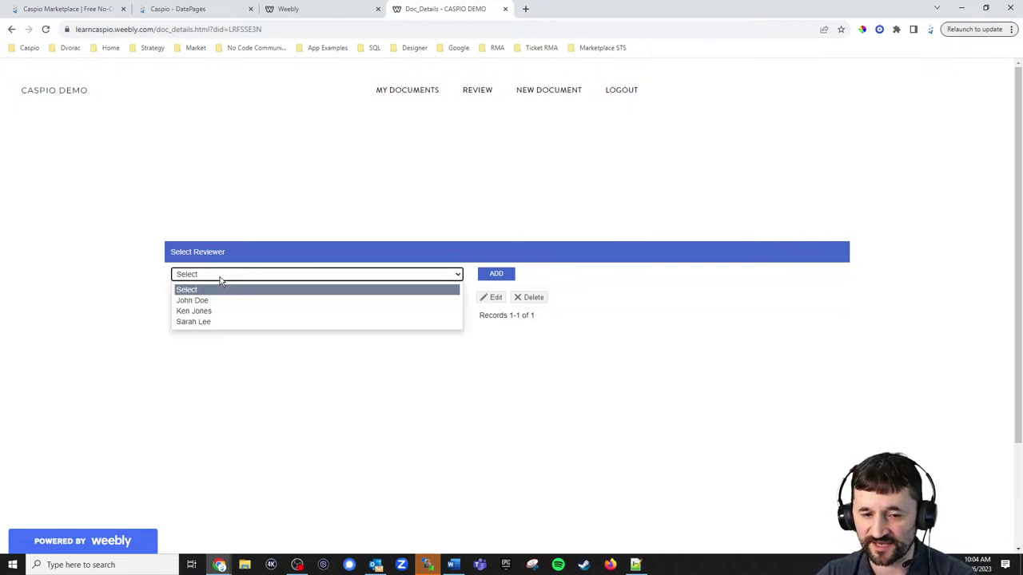
left_click(215, 321)
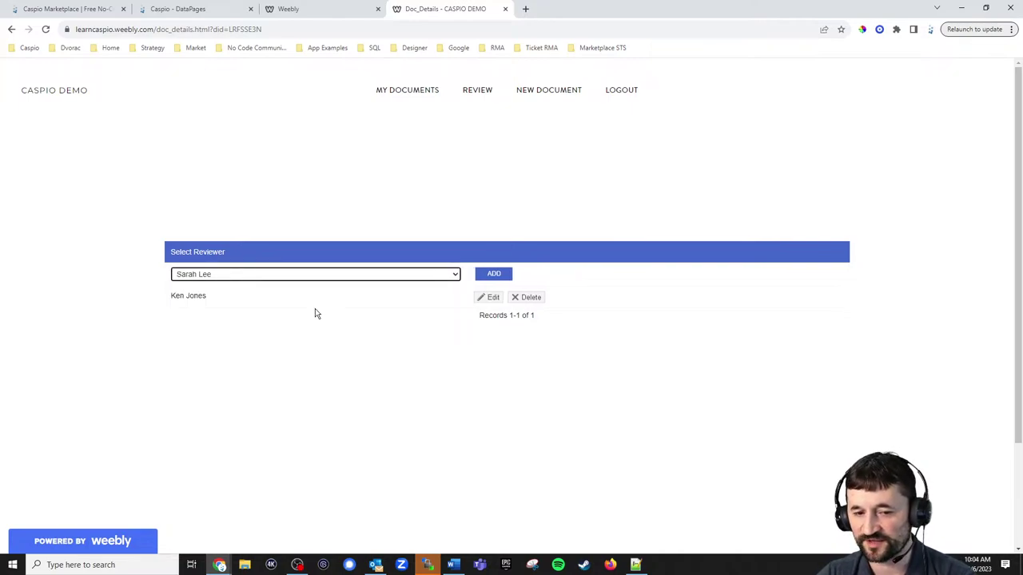
left_click(489, 274)
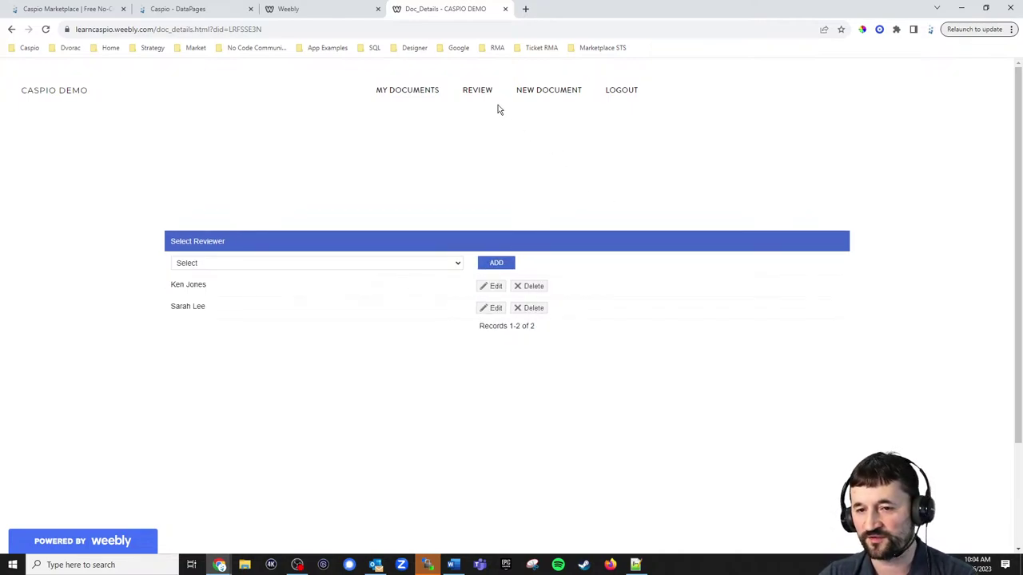
left_click(479, 97)
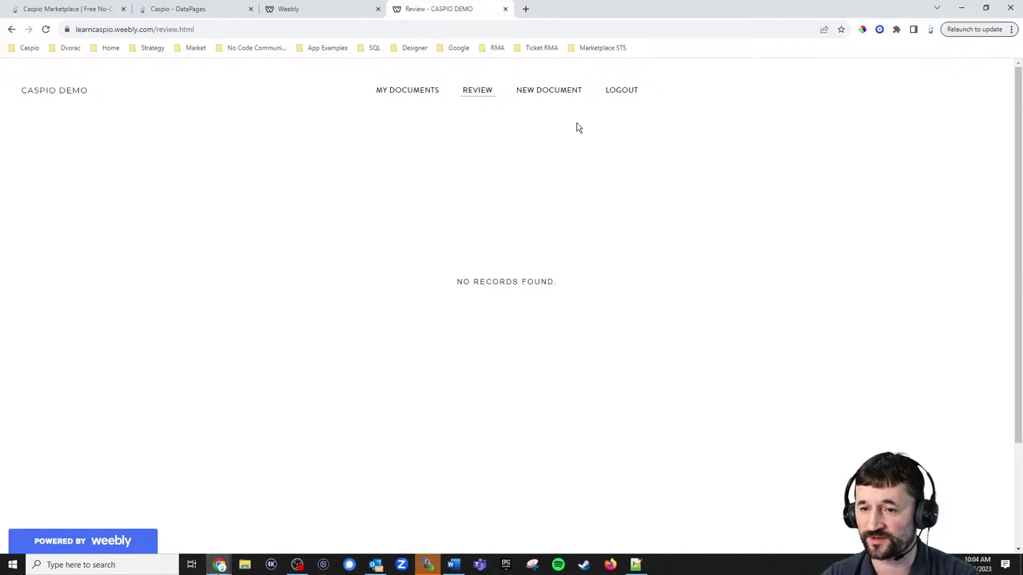
Log out and sign in with the new reviewer's e-mail to see their three assigned documents.
left_click(625, 93)
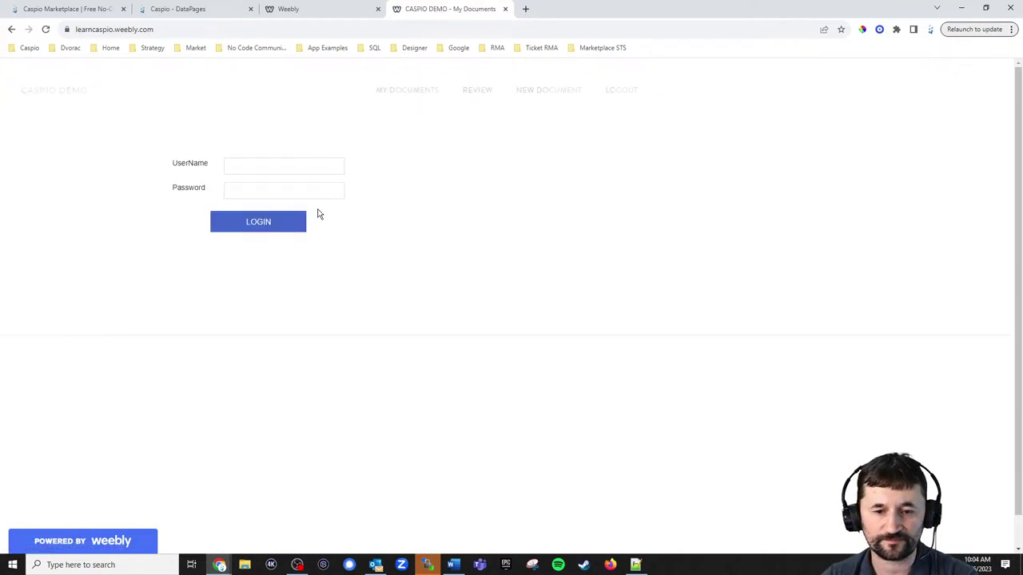
left_click(191, 160)
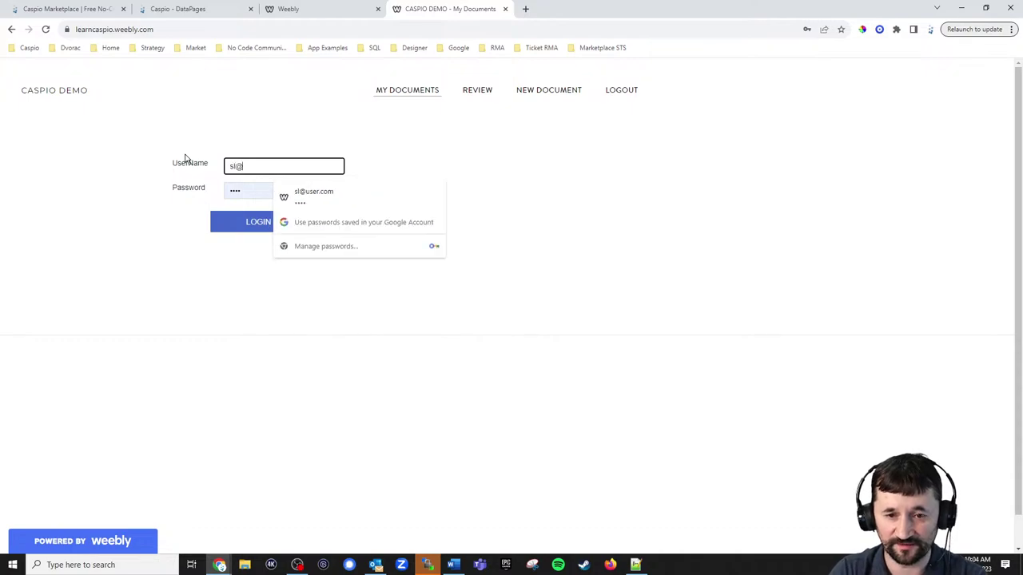
key("Tab")
key("Return")
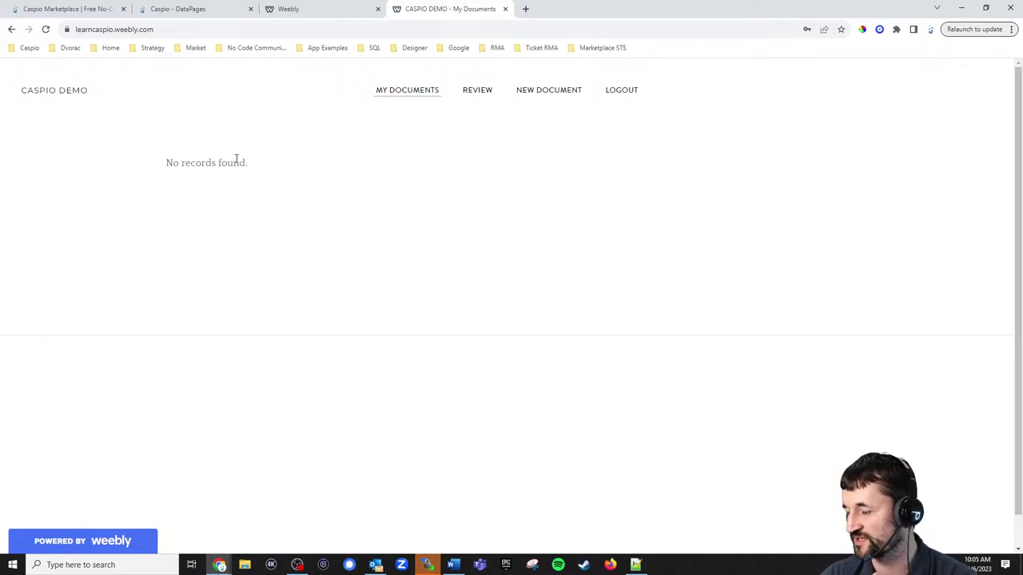
left_click(473, 95)
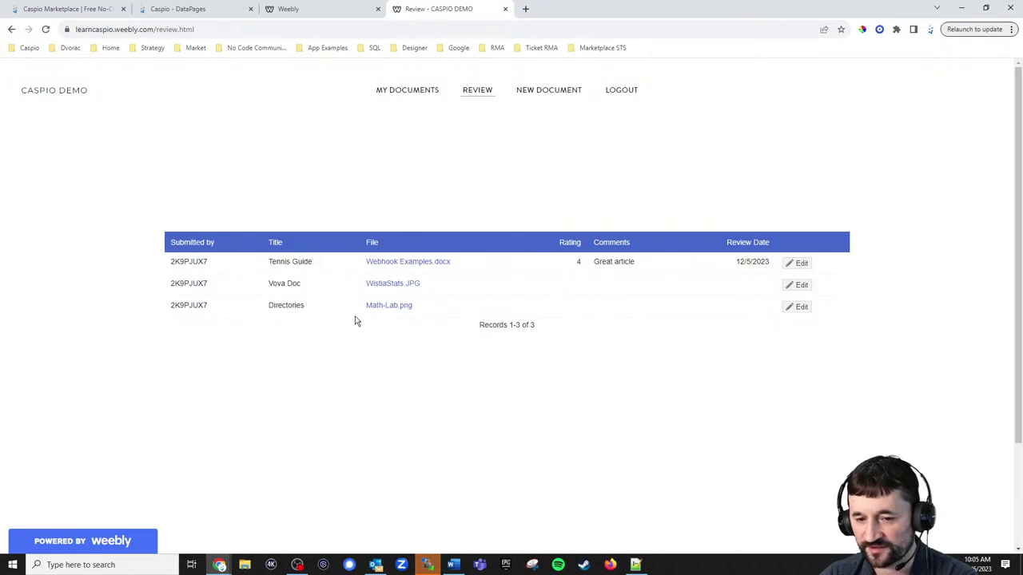
Rate the Directories document Excellent with the comment 'Great document!!!' and save the review.
left_click(801, 308)
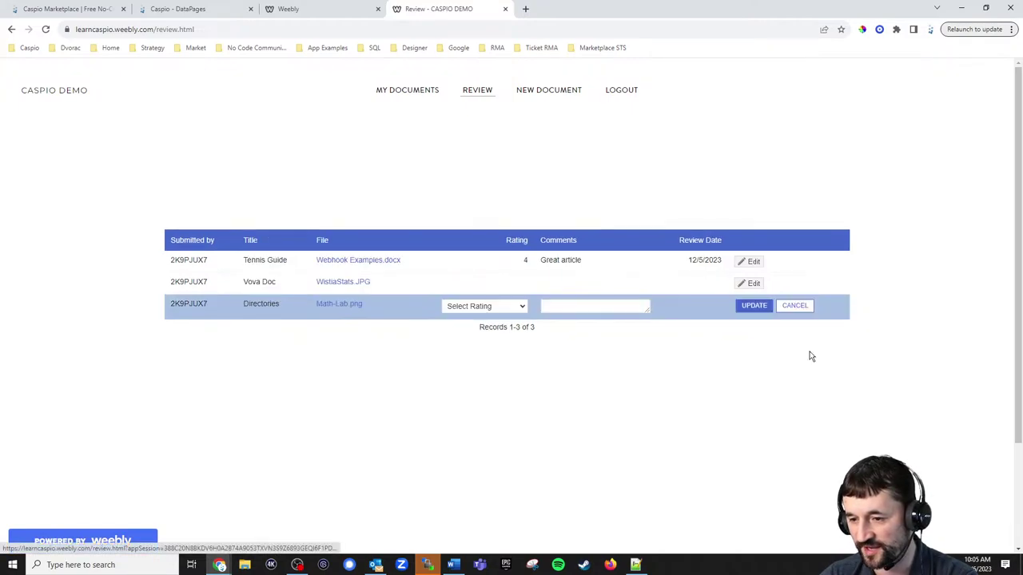
left_click(462, 308)
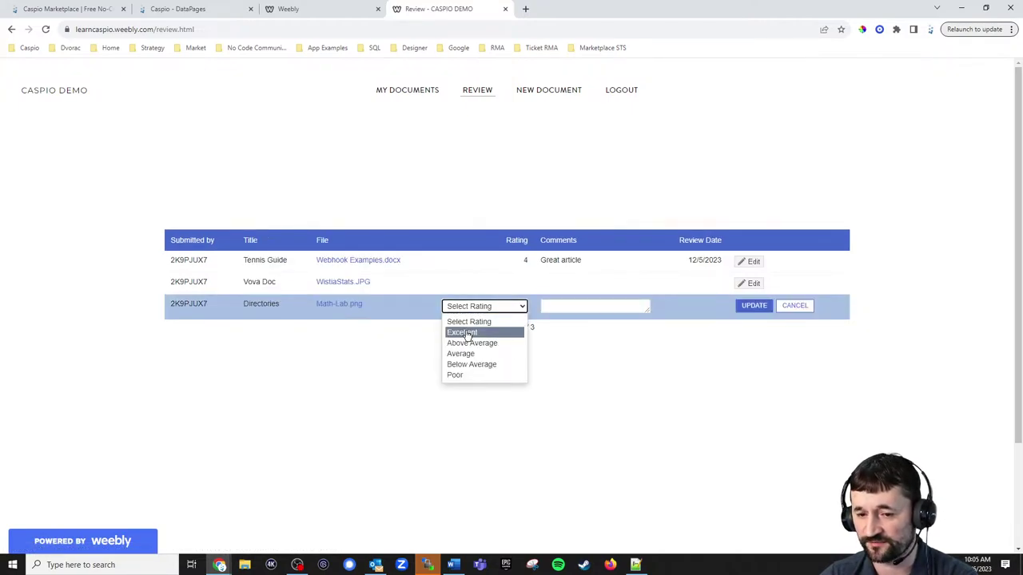
left_click(468, 333)
left_click(563, 306)
type("G")
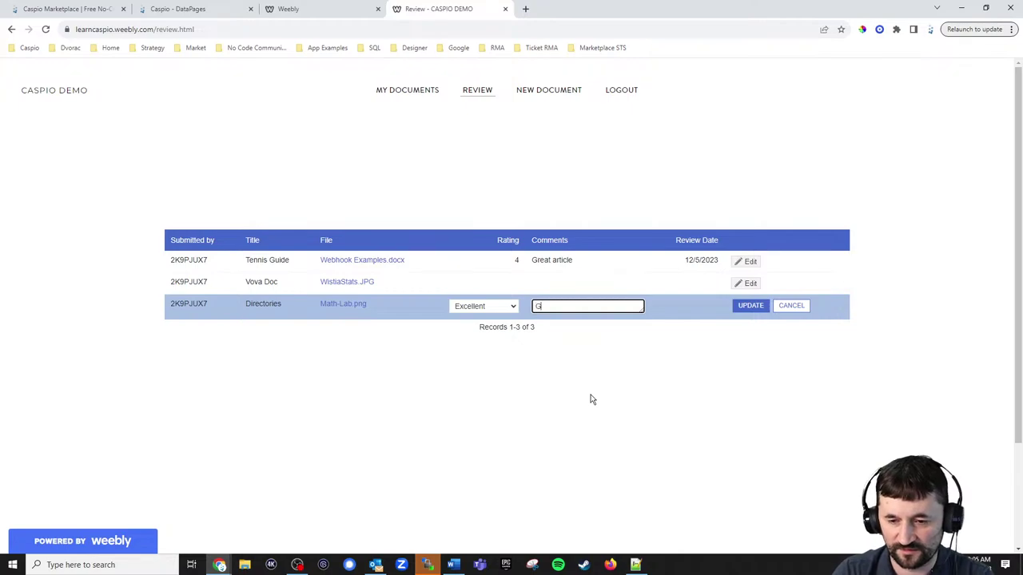
type("reat document!!!")
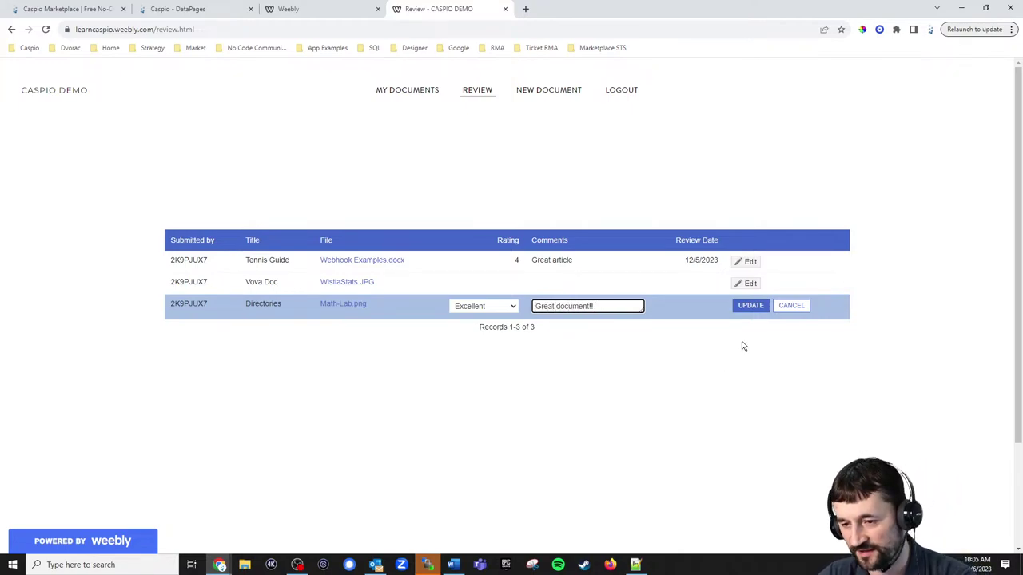
left_click(750, 311)
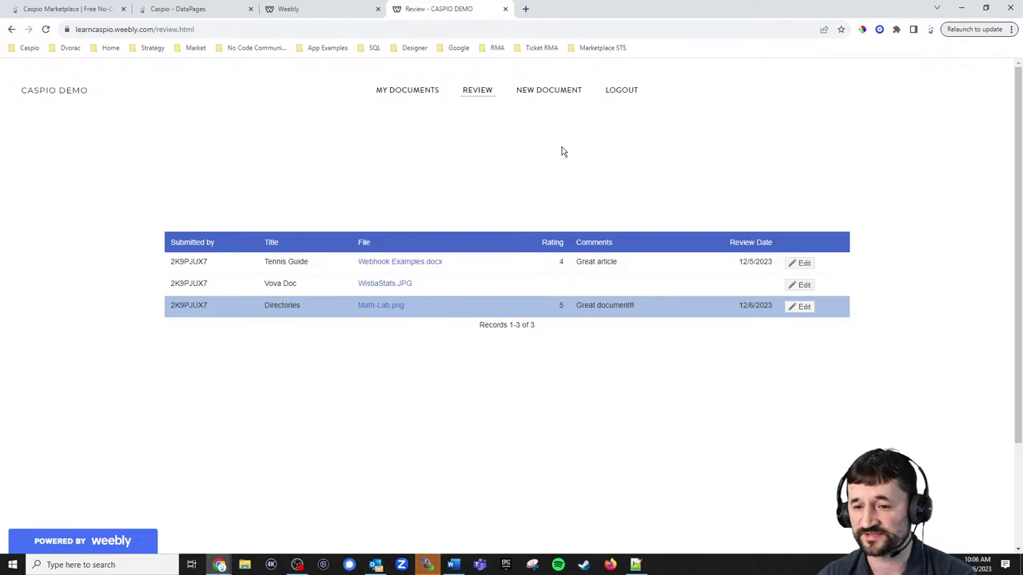
Browse the Tables, Views and Authentications lists and inspect the dra_tbl_users design, ending on Authentications.
left_click(177, 10)
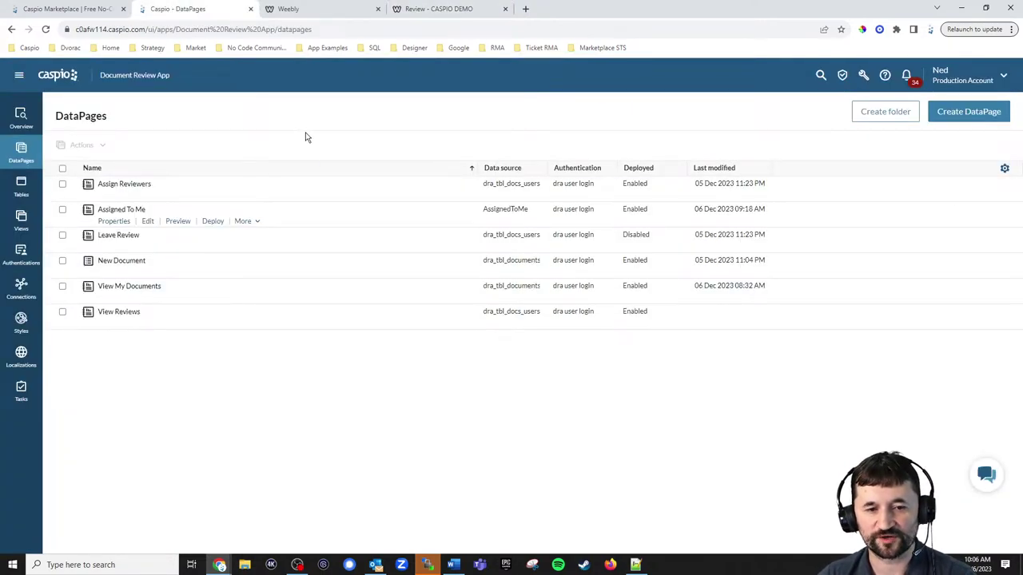
left_click(14, 195)
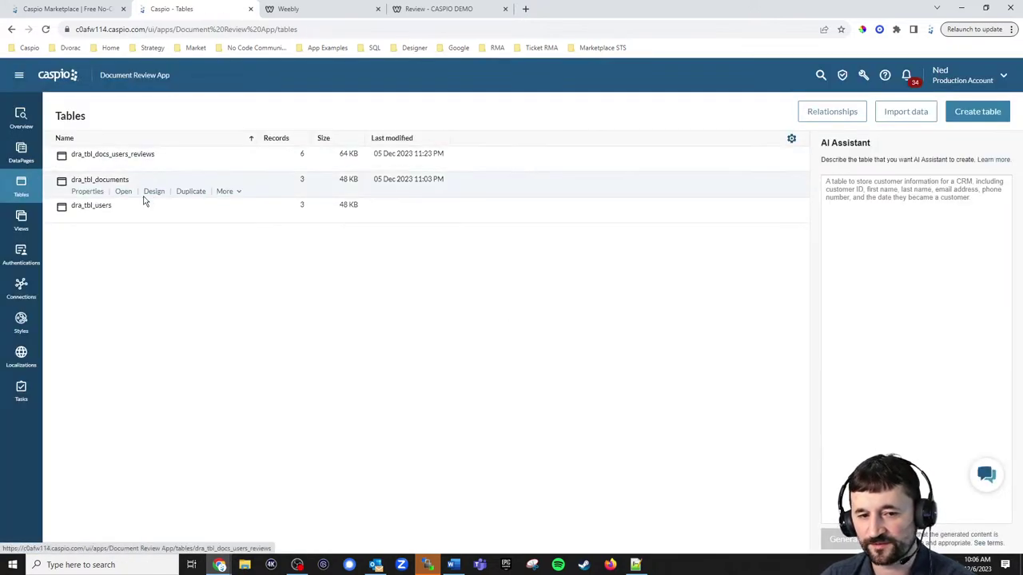
left_click(29, 228)
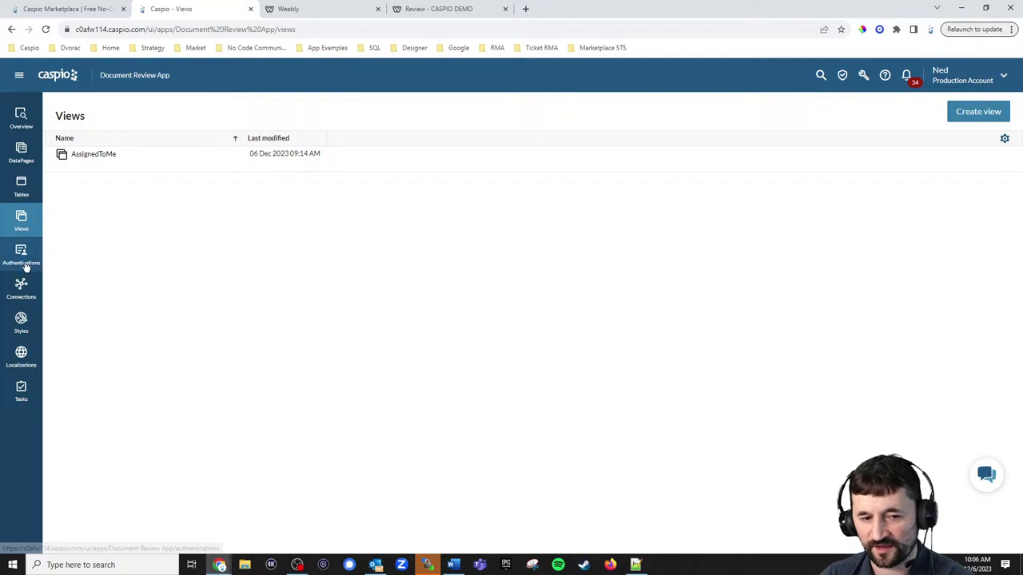
left_click(25, 265)
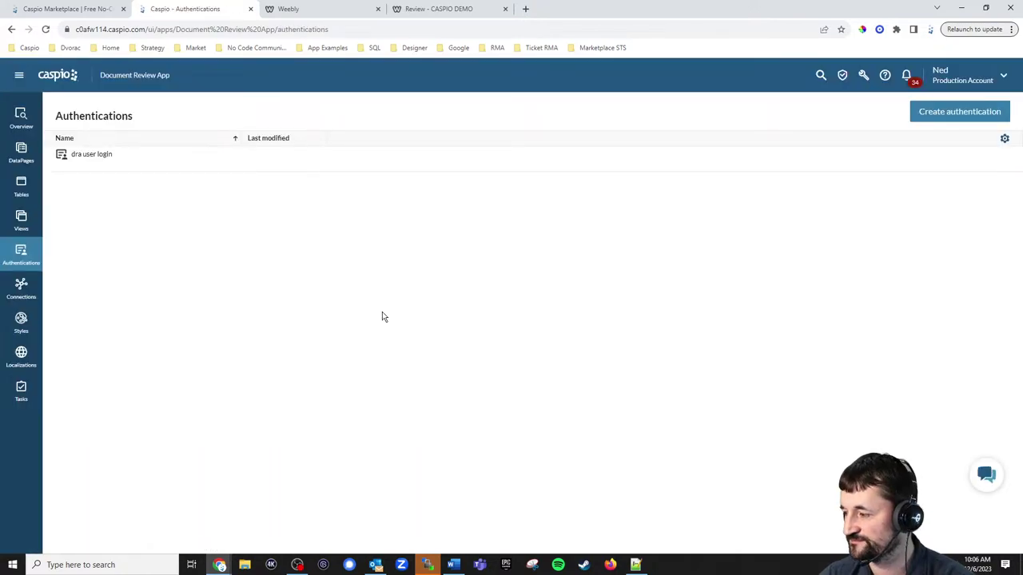
left_click(36, 192)
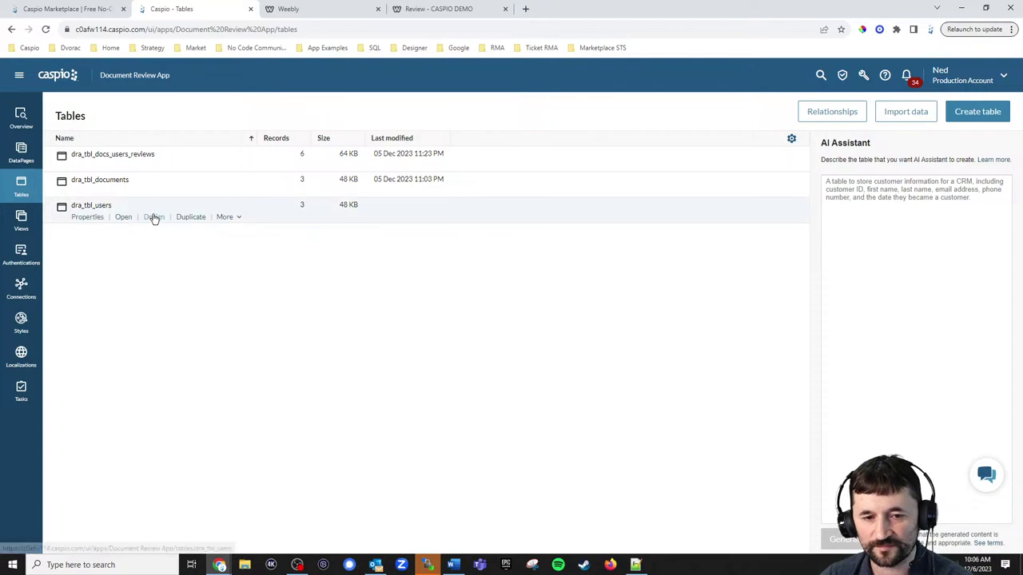
left_click(160, 219)
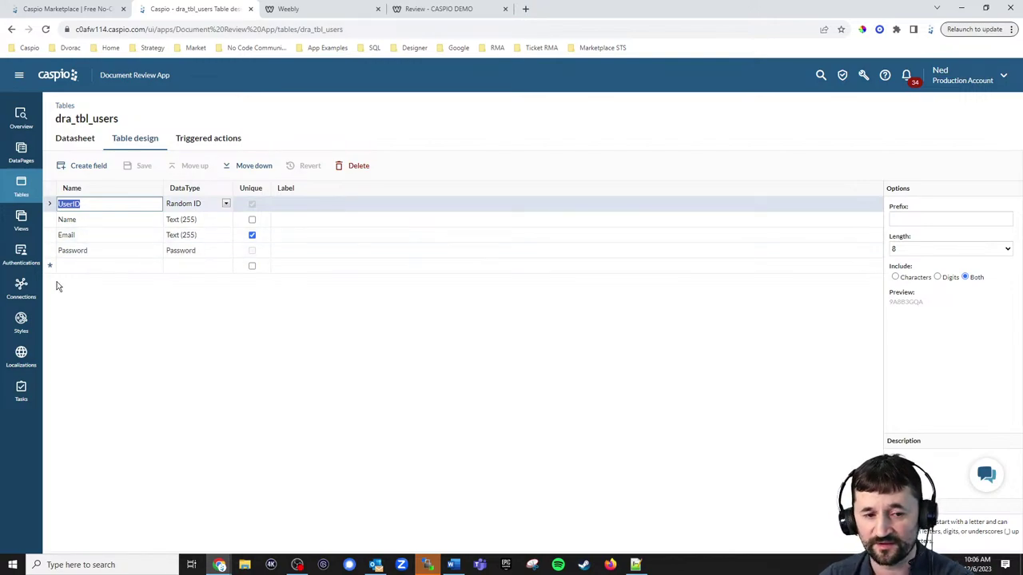
left_click(18, 254)
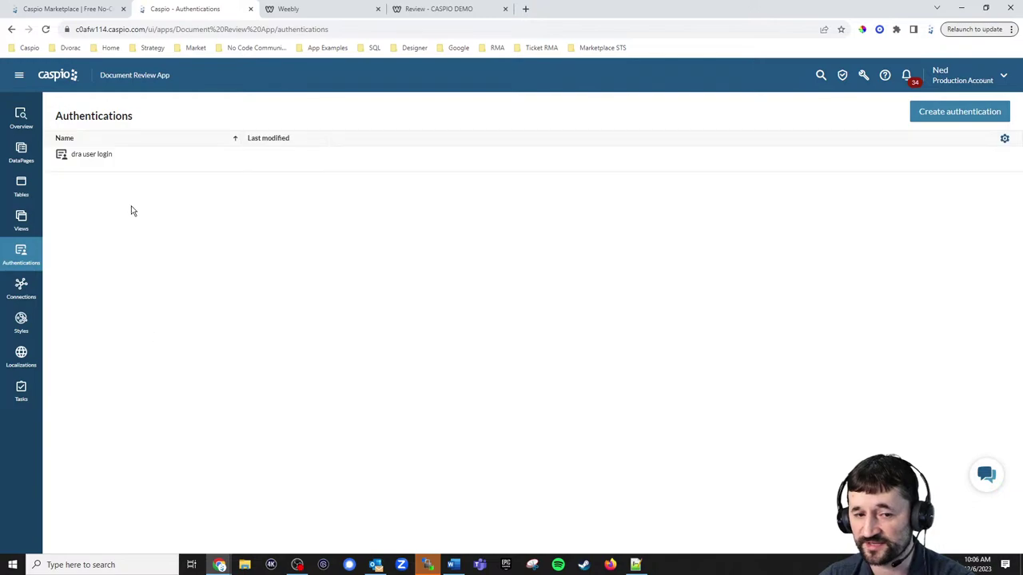
Inspect the dra user login's Email and Password settings, then leave for Tables without saving.
left_click(118, 166)
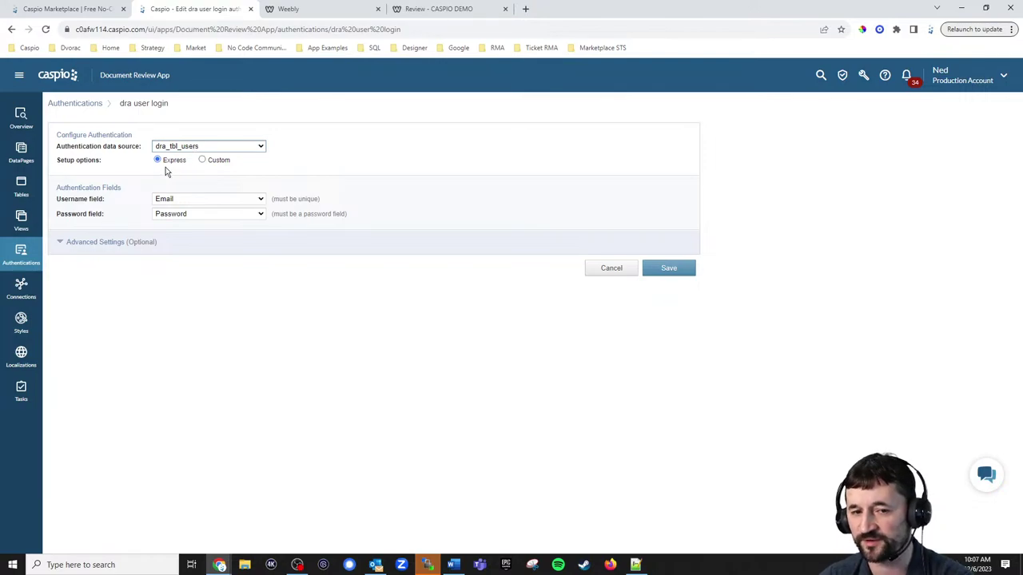
left_click(22, 188)
left_click(570, 279)
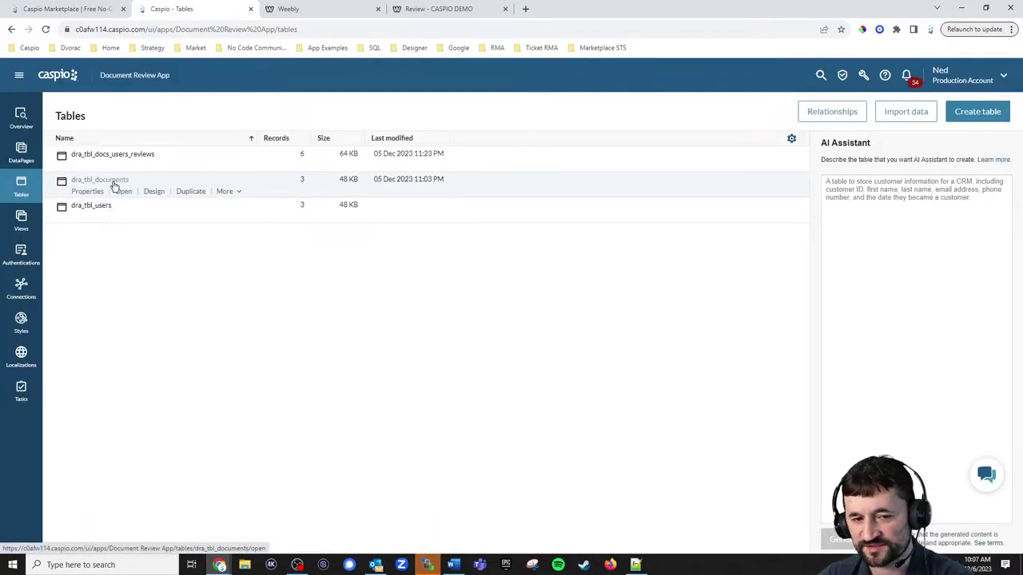
Review the dra_tbl_documents design, then open the dra_tbl_docs_users_reviews design.
left_click(154, 194)
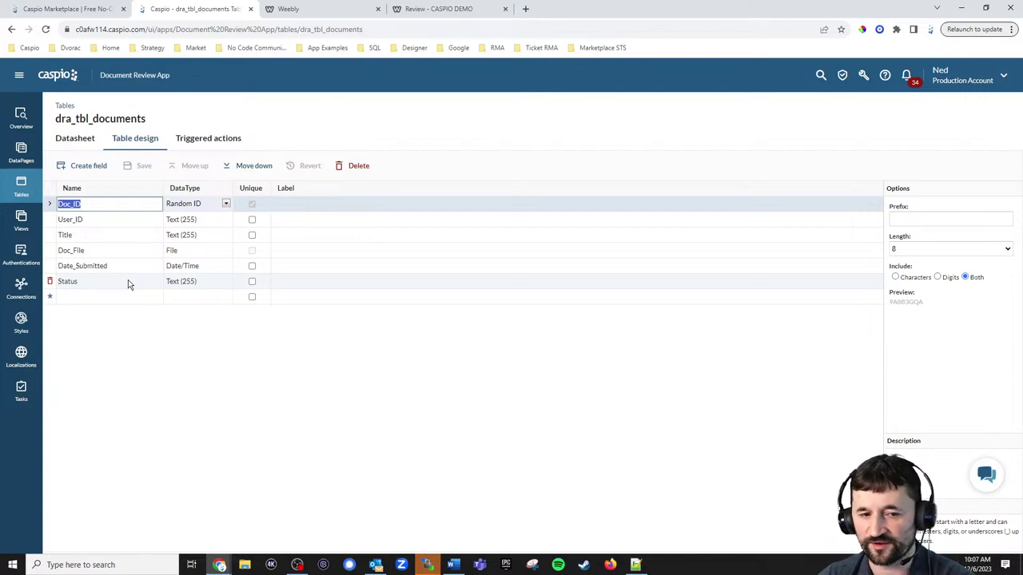
left_click(26, 192)
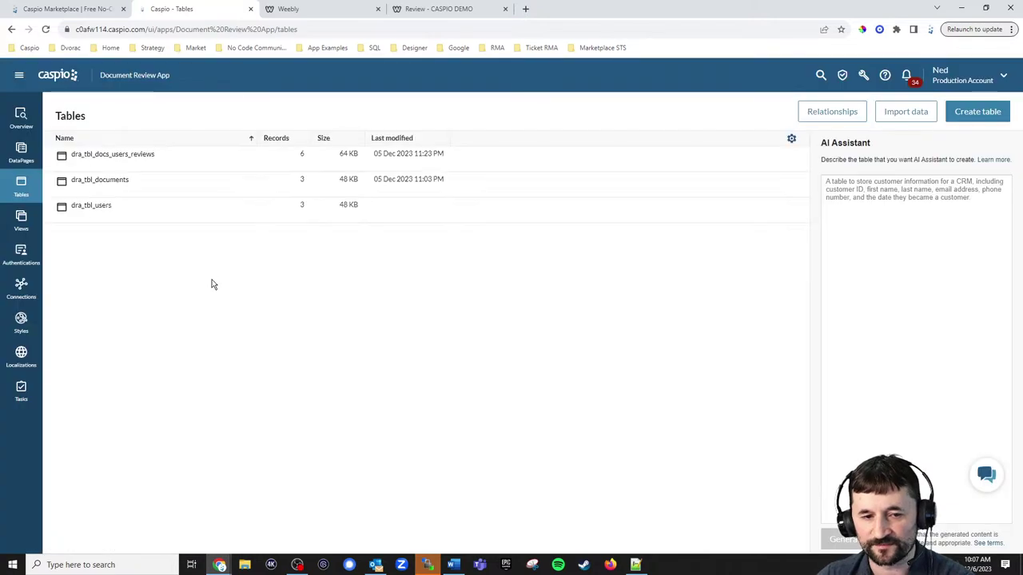
mouse_move(128, 155)
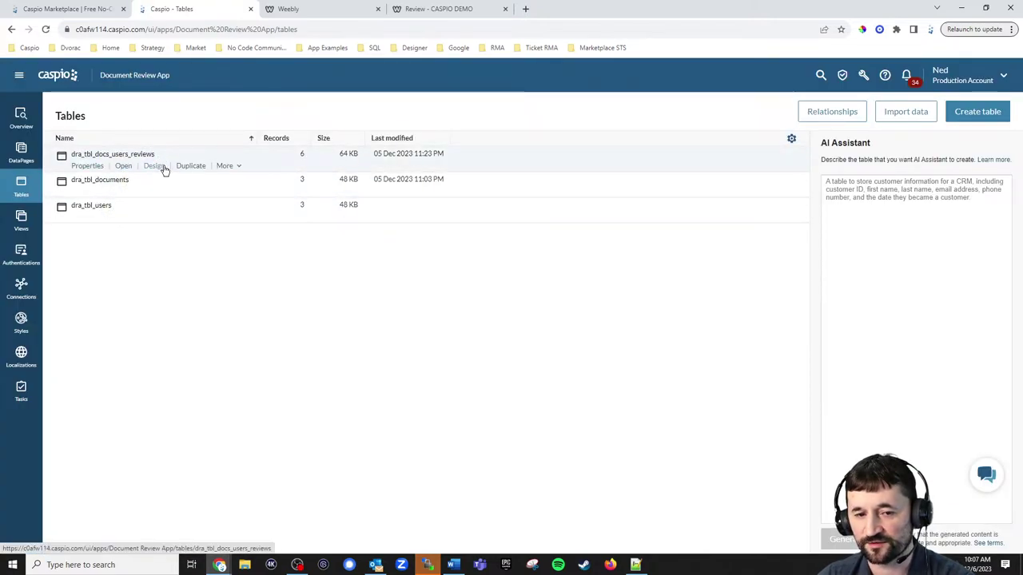
left_click(166, 169)
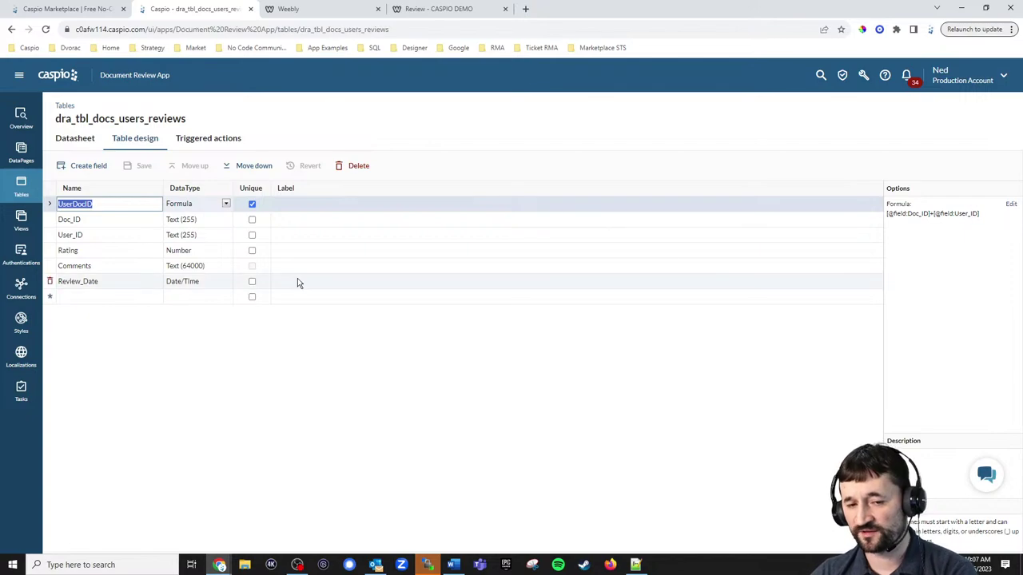
Inspect the UserDocID formula combining Doc_ID and User_ID, cancel unchanged, and return to Tables.
left_click(203, 203)
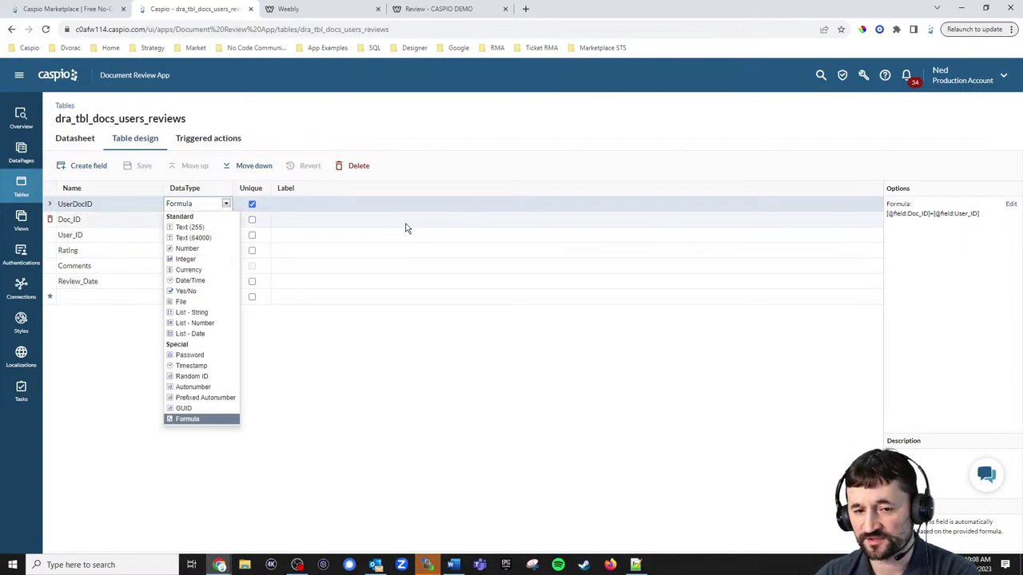
left_click(1010, 206)
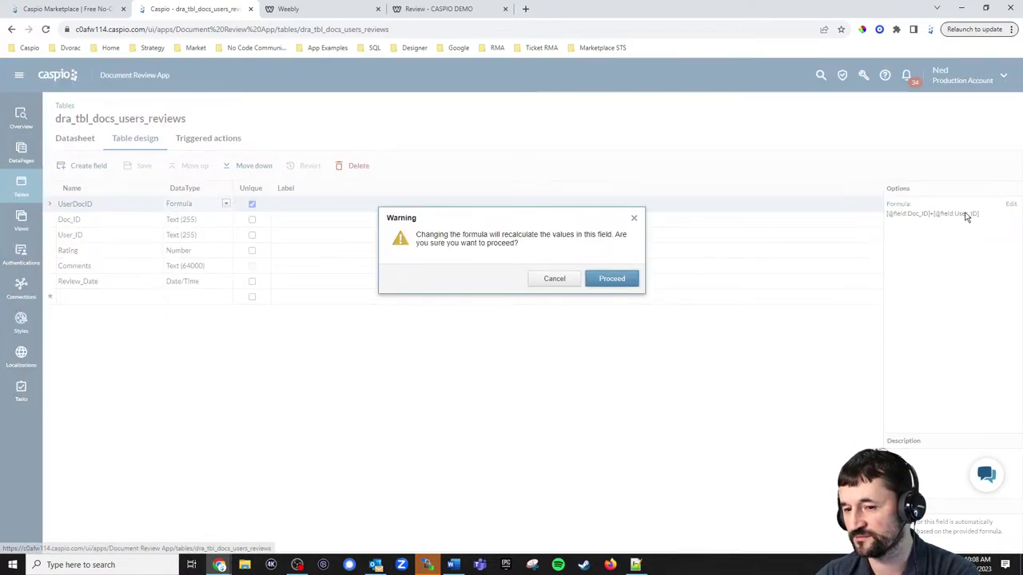
left_click(614, 279)
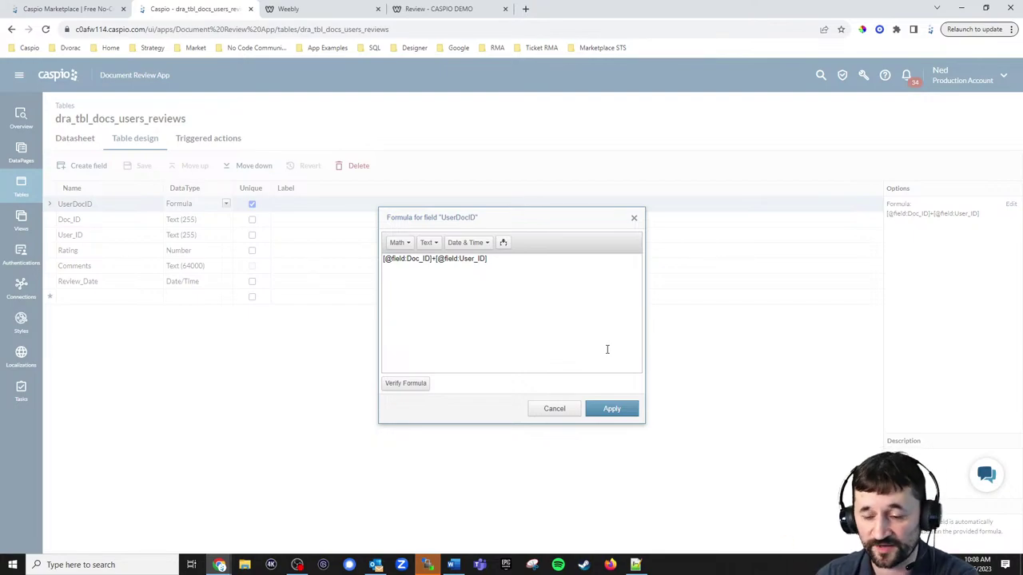
left_click(567, 412)
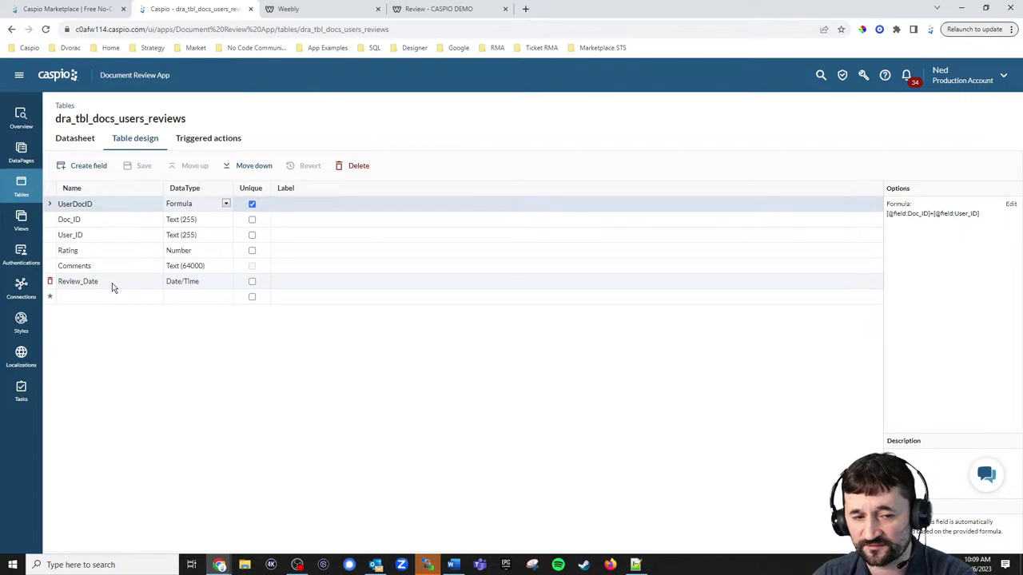
left_click(21, 187)
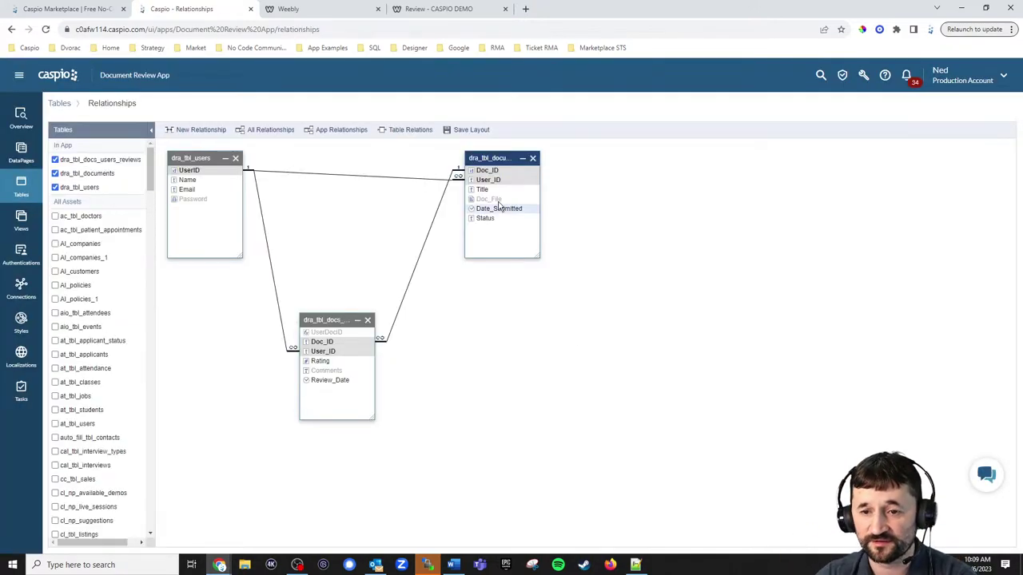
Reposition the three tables in the relationships diagram and enlarge boxes to show full titles.
left_click_drag(499, 159, 711, 202)
left_click_drag(336, 320, 502, 321)
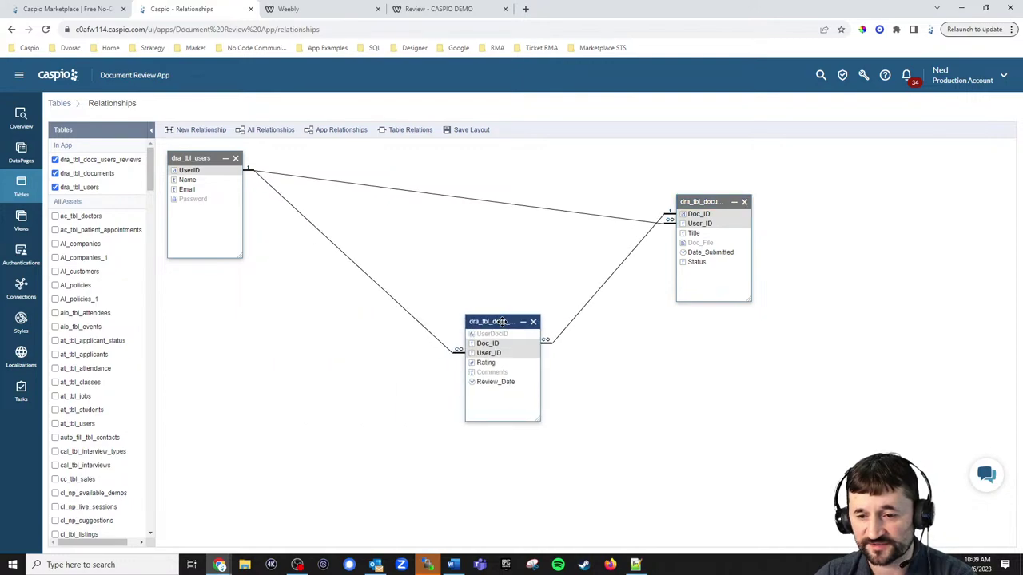
left_click_drag(200, 158, 341, 215)
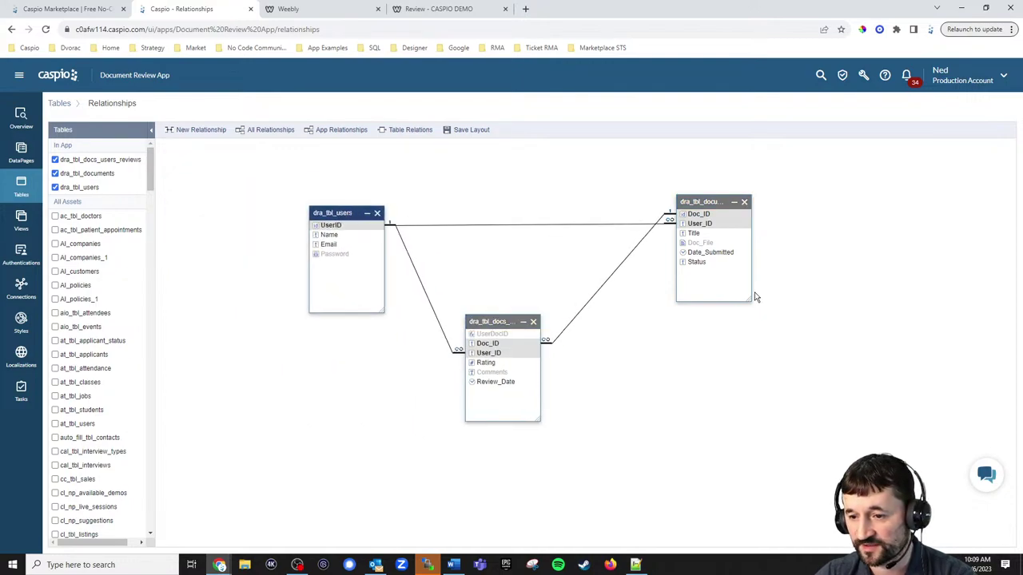
left_click_drag(751, 299, 808, 326)
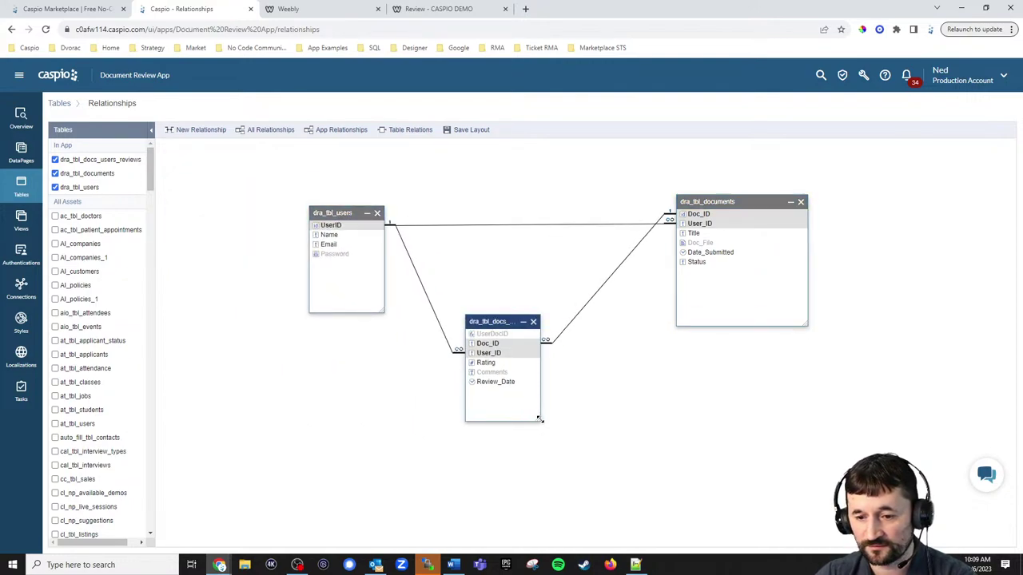
left_click_drag(540, 419, 624, 459)
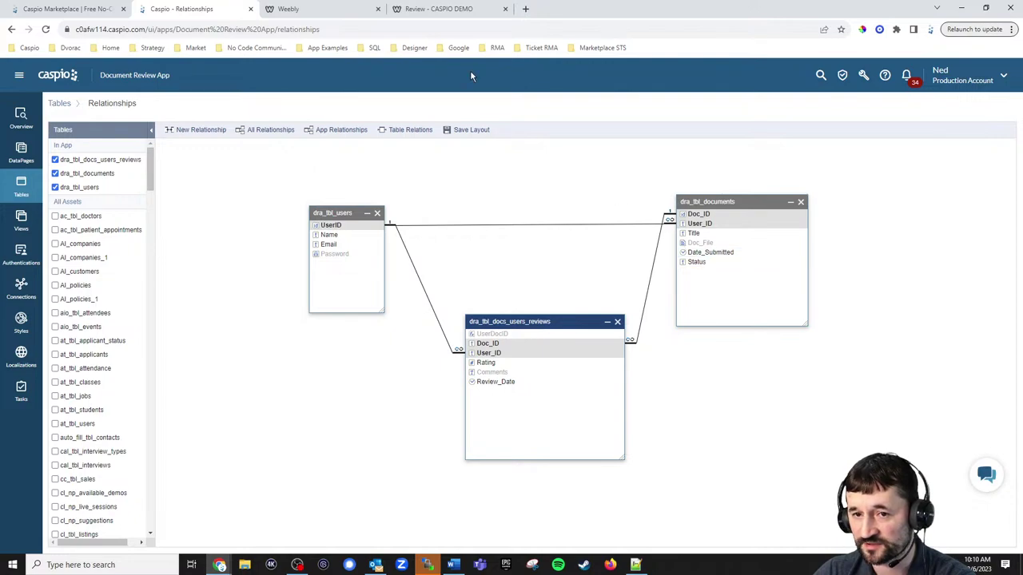
left_click(445, 11)
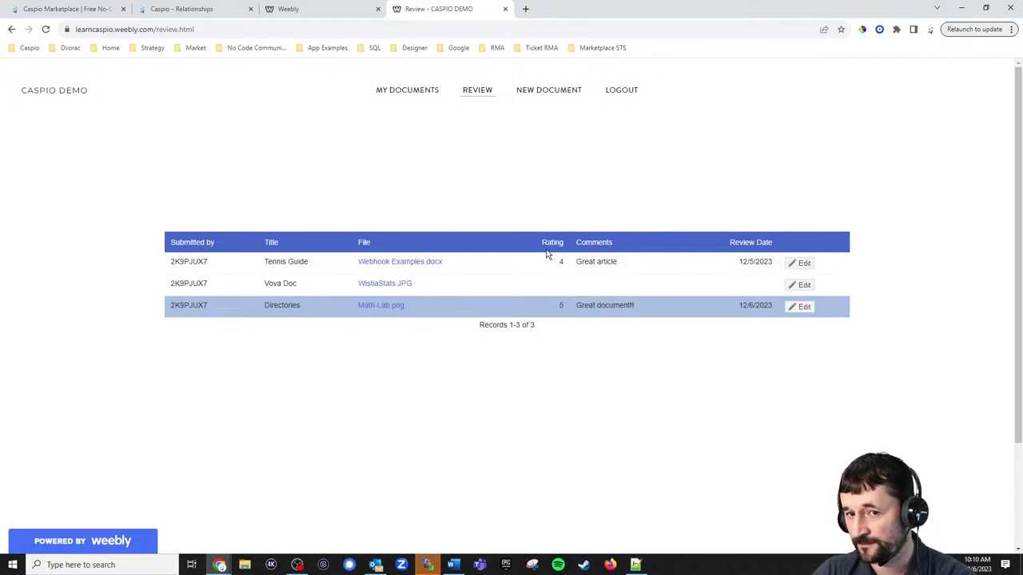
Back in Caspio, save the relationship layout, move to Views and open AssignedToMe for editing.
left_click(206, 10)
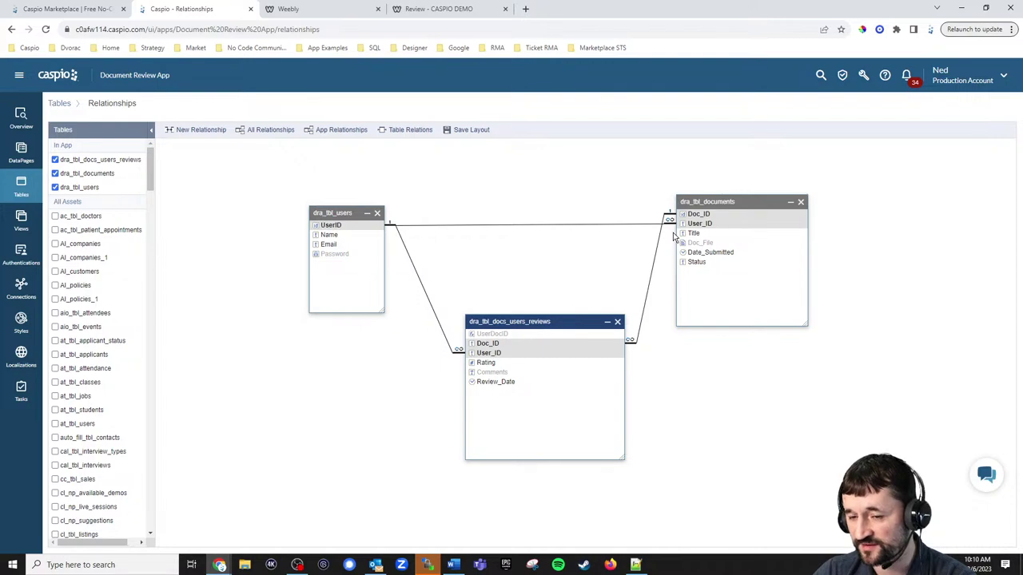
left_click(33, 231)
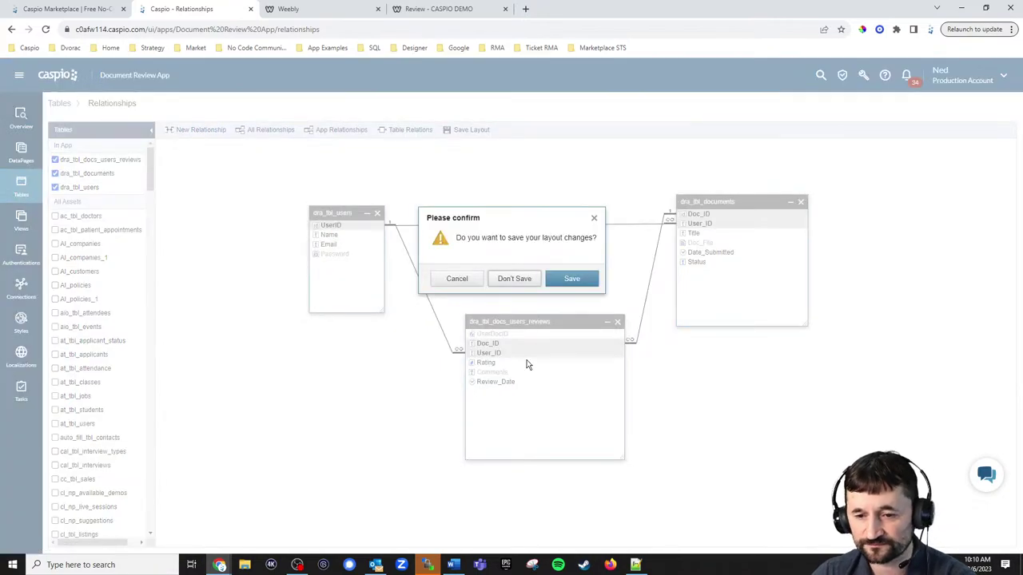
left_click(572, 278)
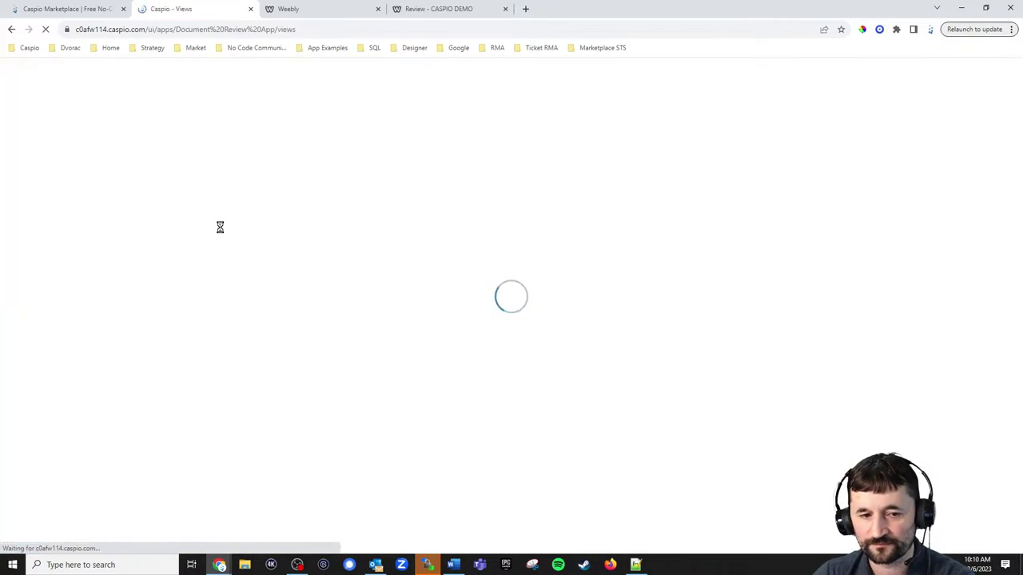
left_click(150, 169)
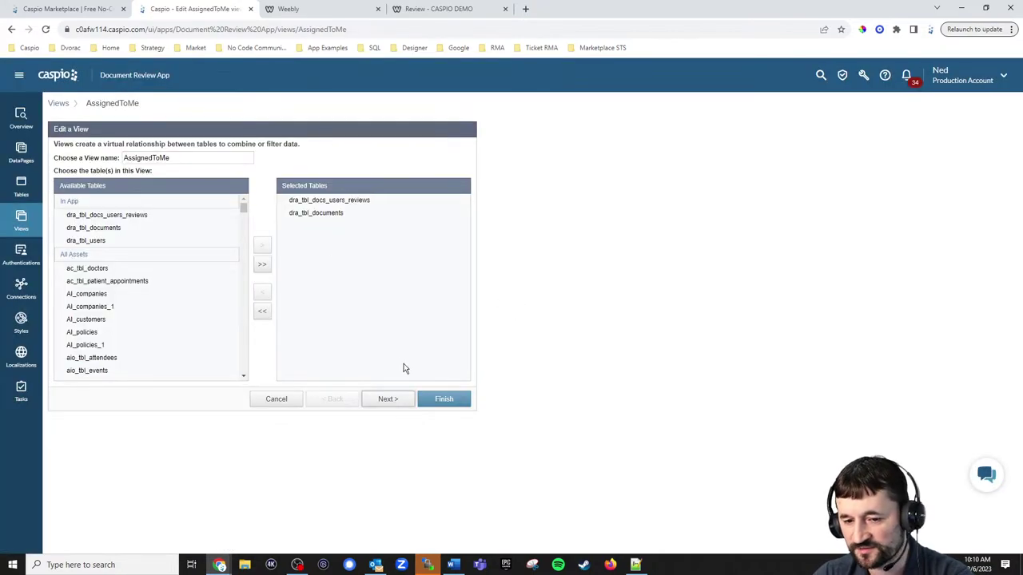
Keep the Doc_ID left outer join with dra_tbl_docs_users_reviews editable and finish the AssignedToMe view.
left_click(394, 400)
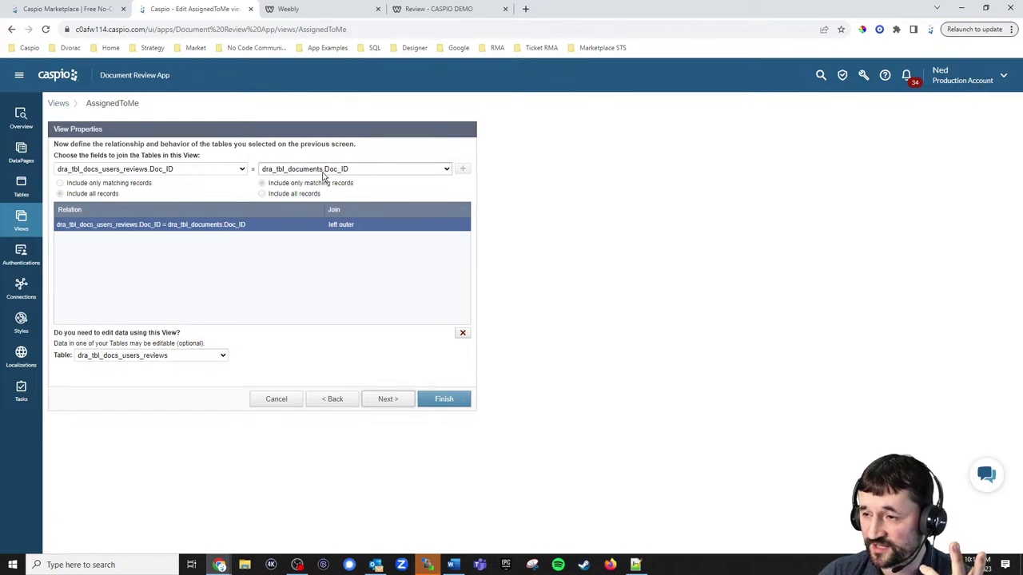
left_click(188, 358)
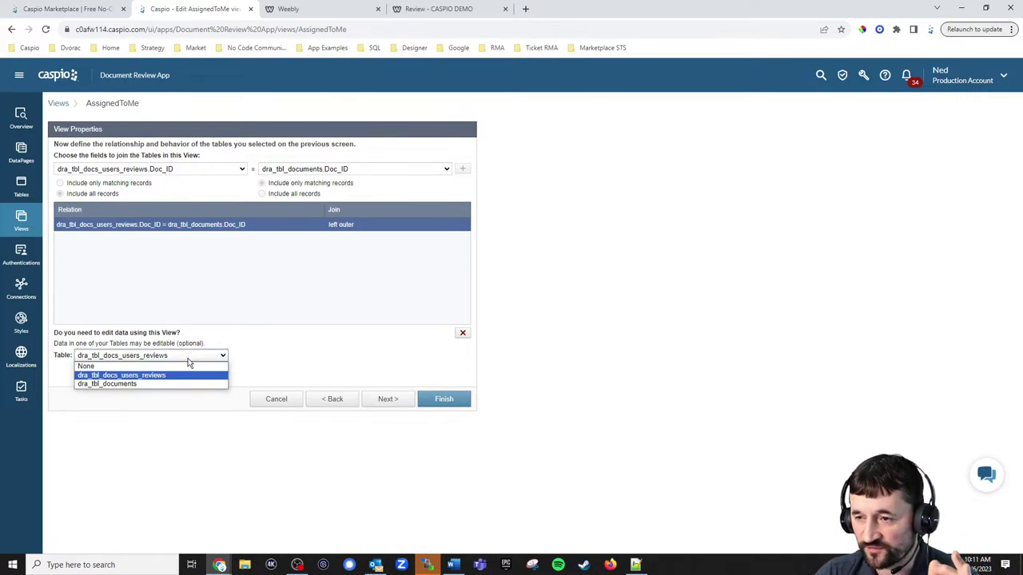
left_click(171, 376)
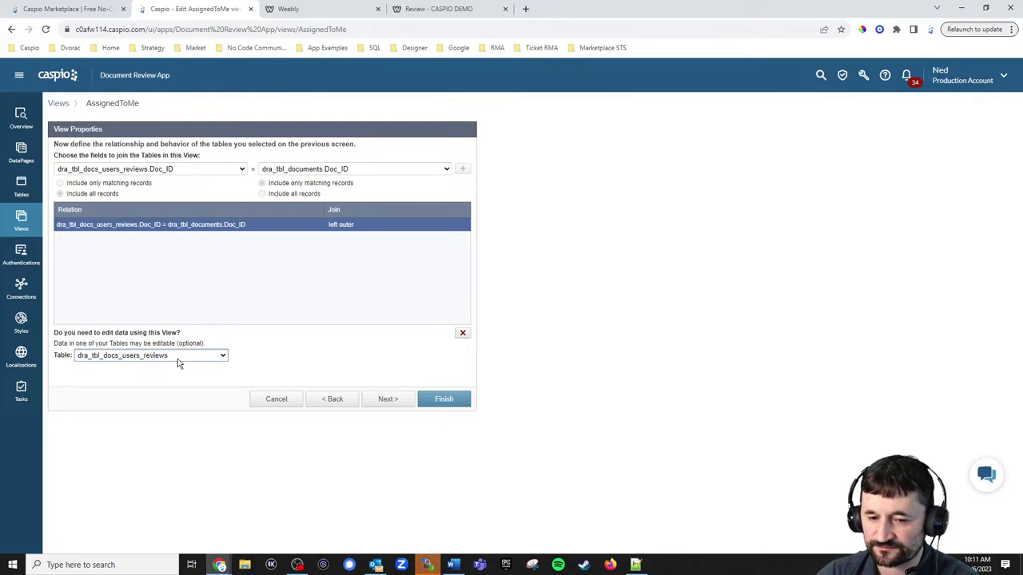
left_click(437, 399)
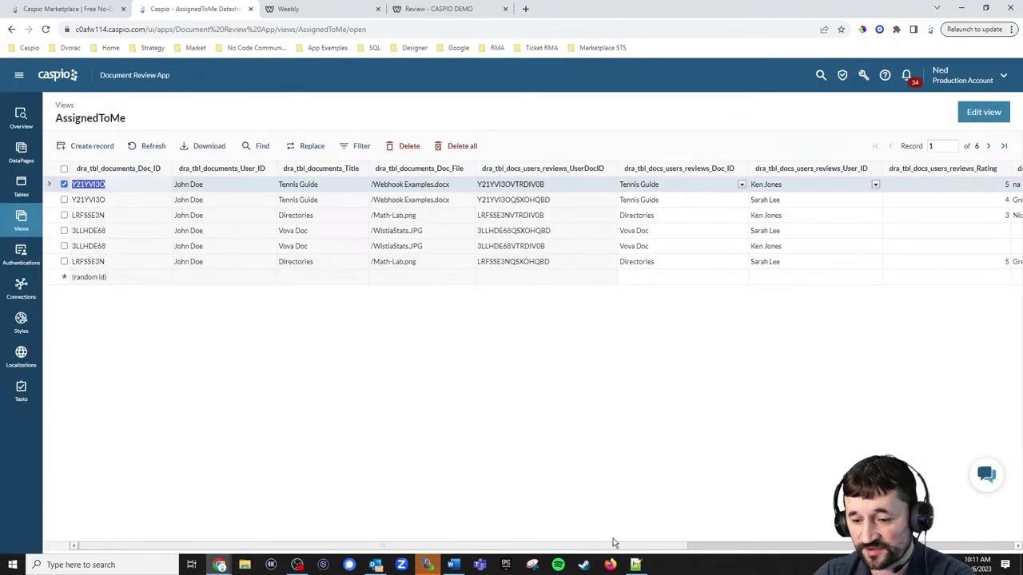
Scroll across all AssignedToMe datasheet columns, then go to the DataPages list.
left_click_drag(608, 551, 975, 554)
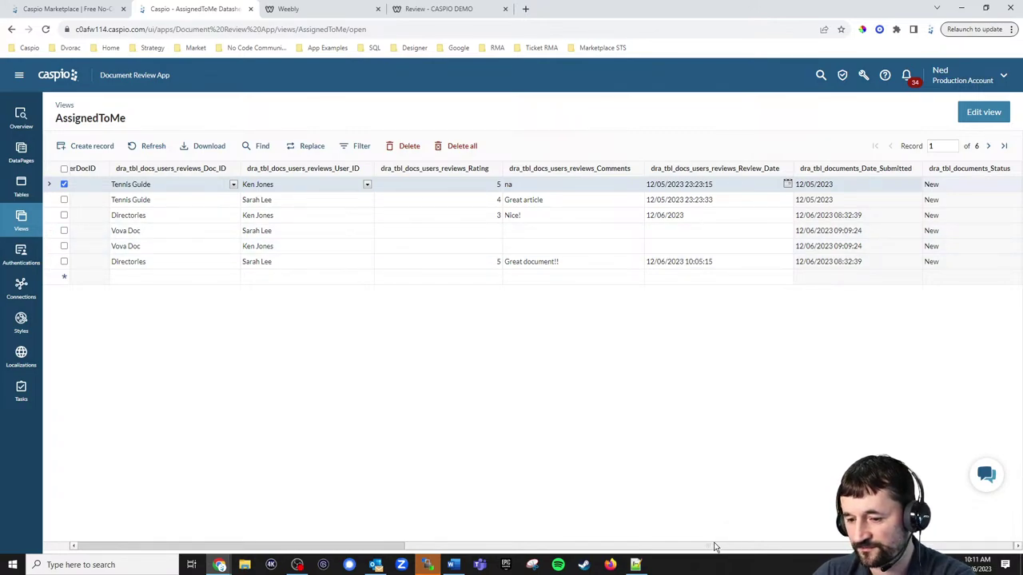
left_click_drag(716, 548, 392, 548)
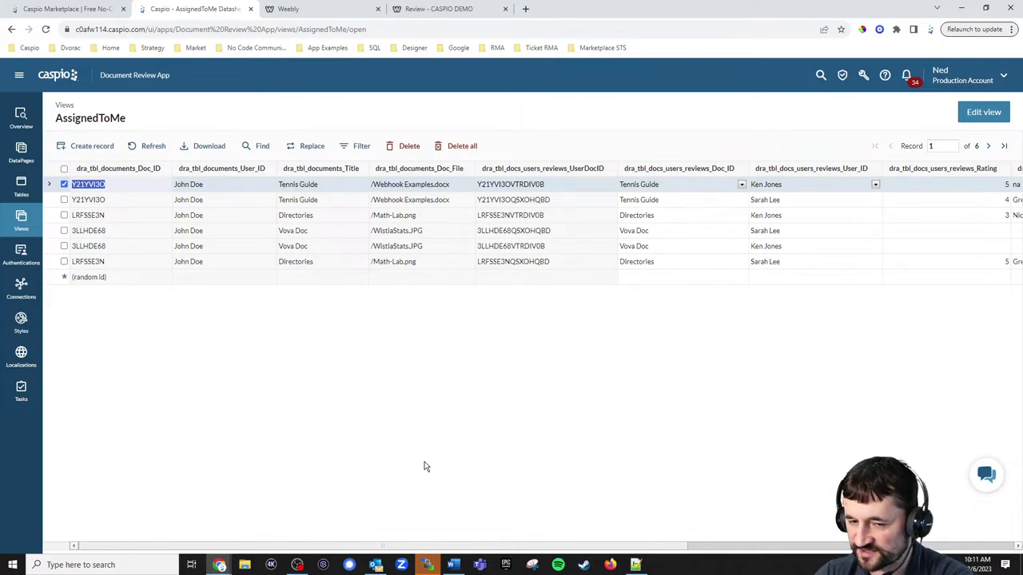
left_click(21, 154)
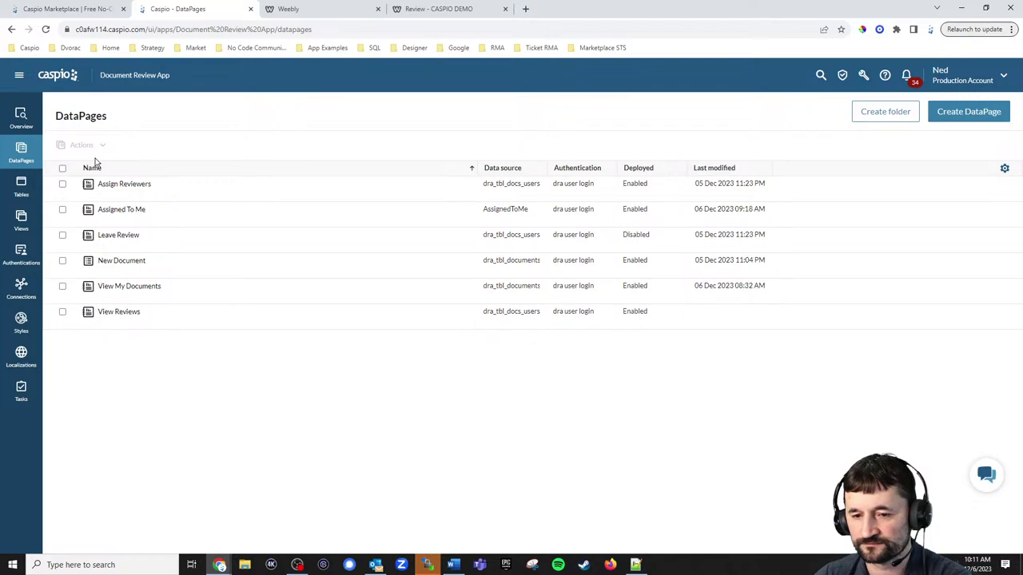
Delete the Leave Review DataPage through its More menu and confirm the deletion.
mouse_move(132, 242)
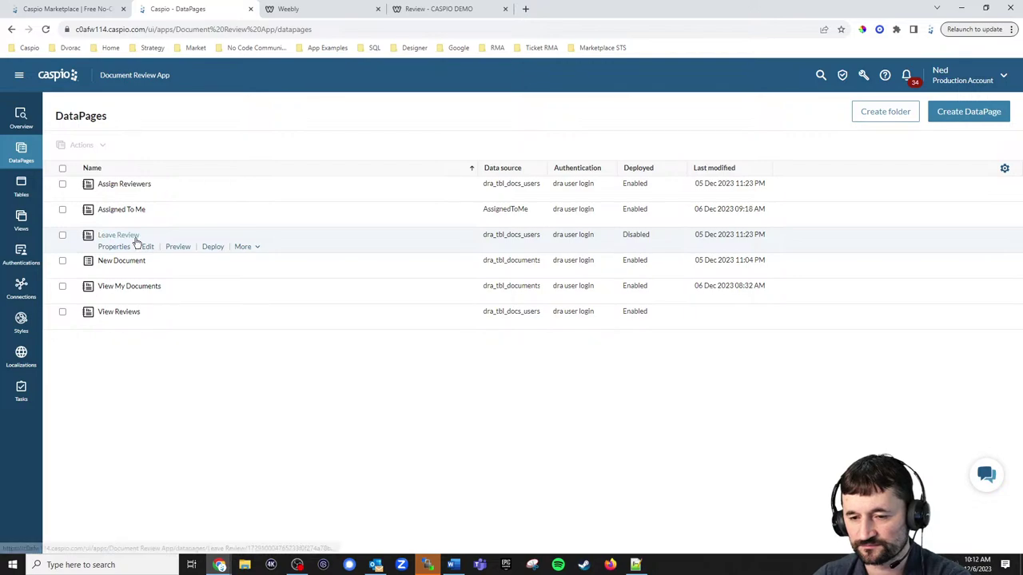
left_click(241, 248)
left_click(253, 339)
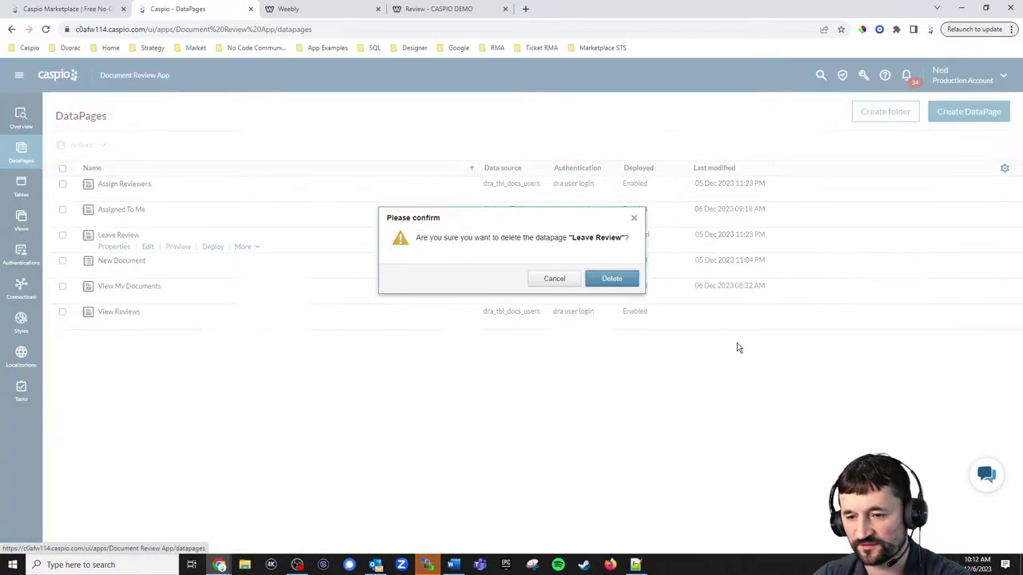
left_click(630, 282)
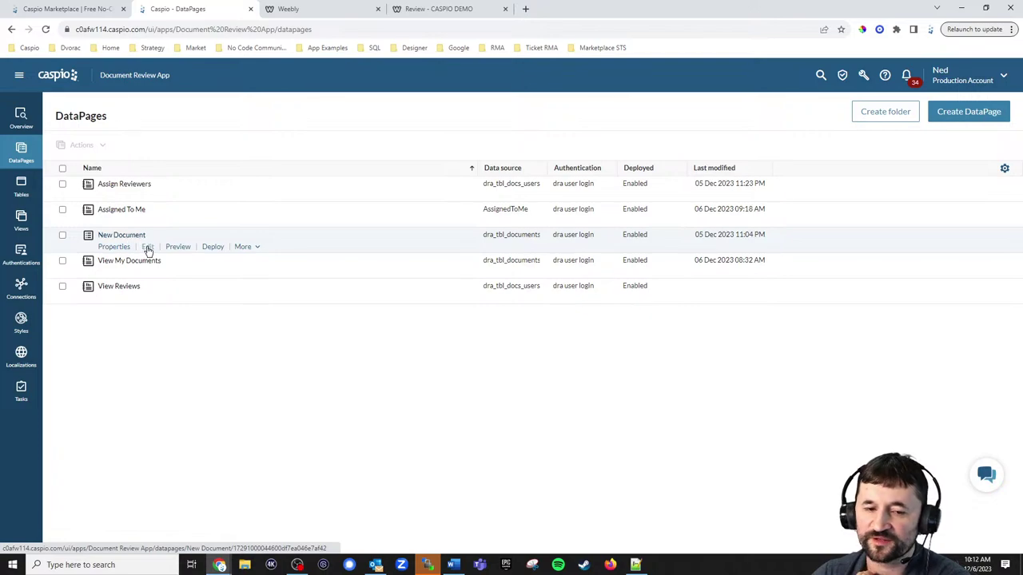
left_click(148, 249)
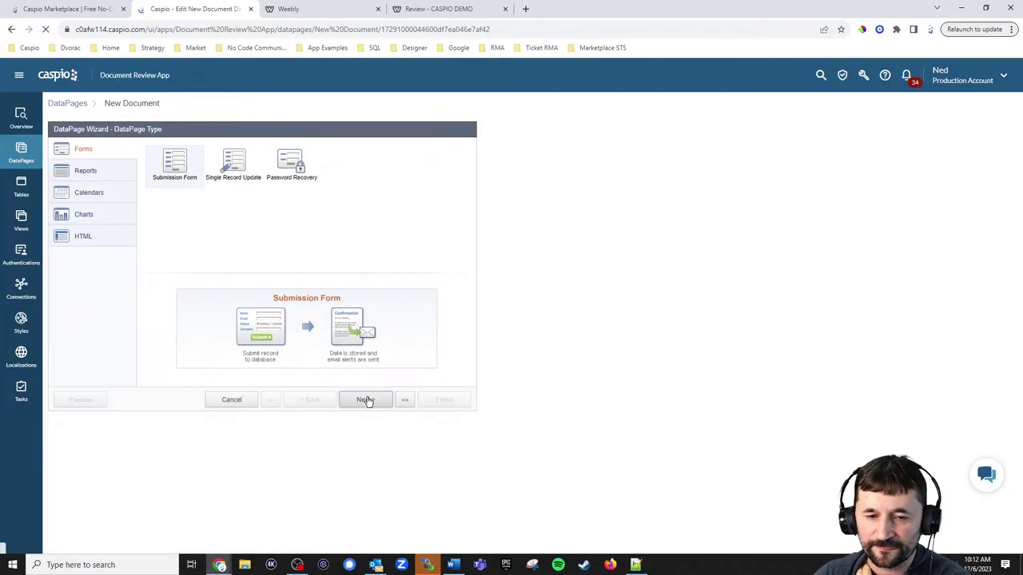
left_click(366, 400)
left_click(134, 179)
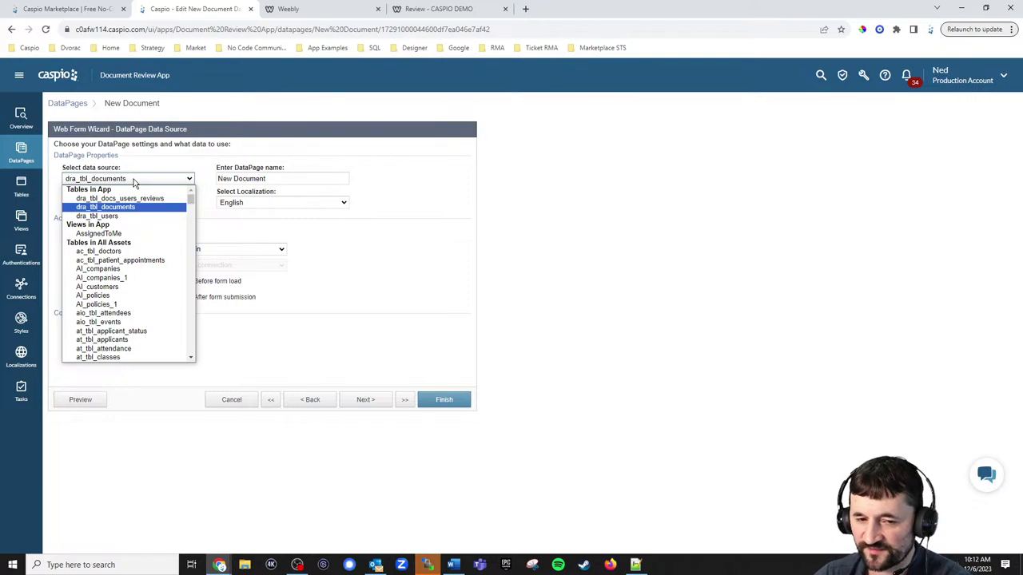
left_click(296, 199)
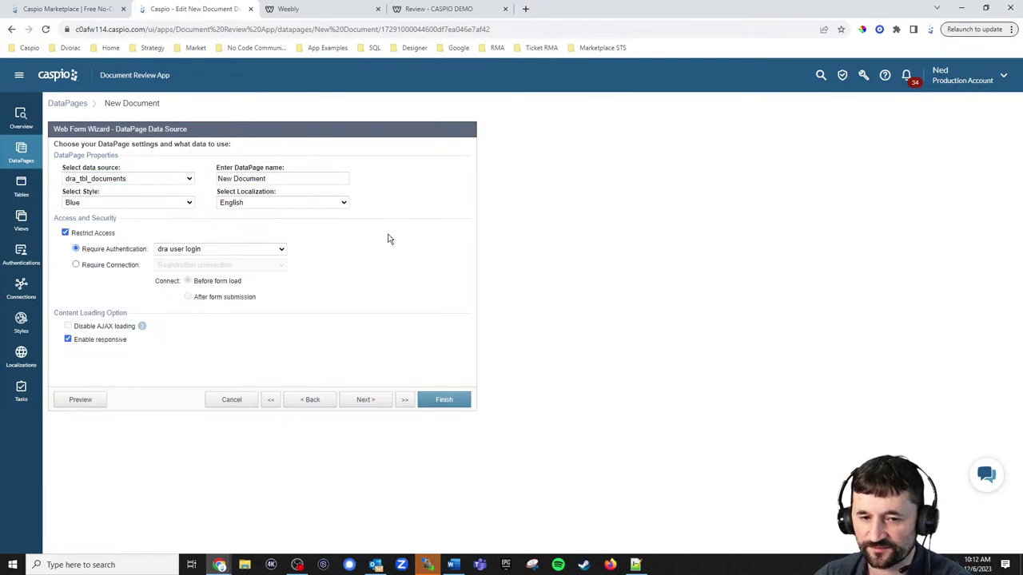
left_click(362, 402)
left_click(363, 400)
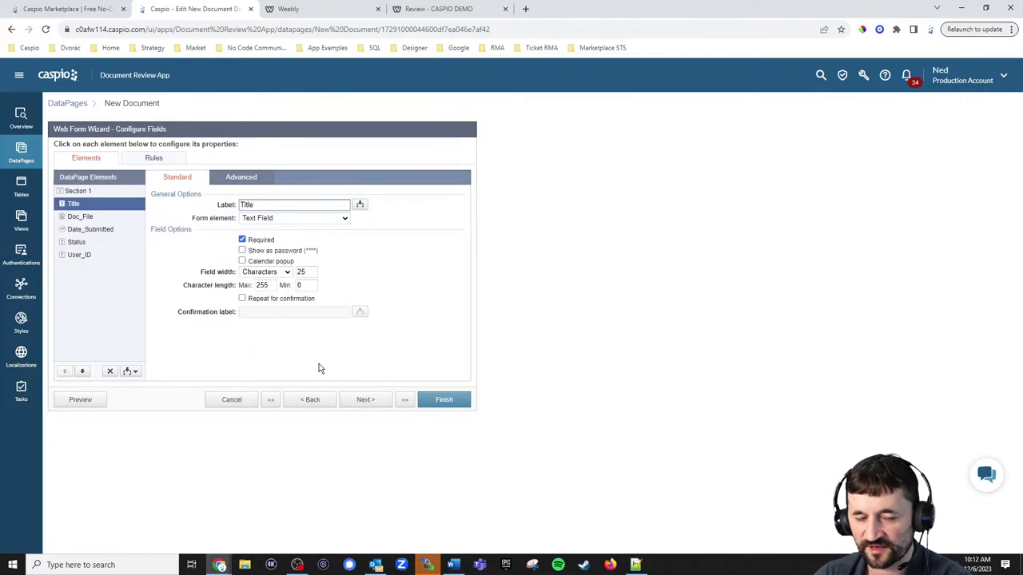
left_click(88, 230)
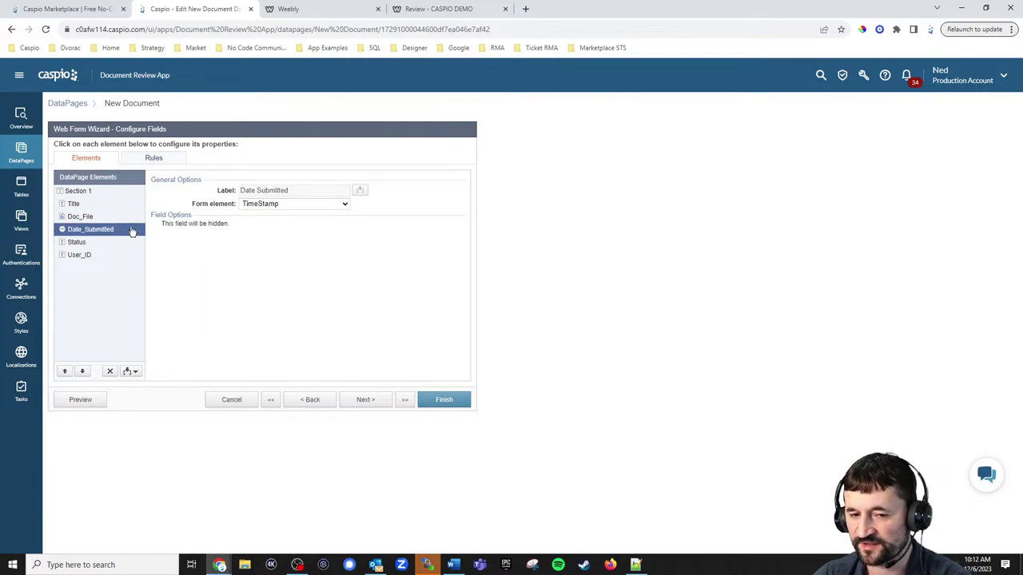
left_click(86, 243)
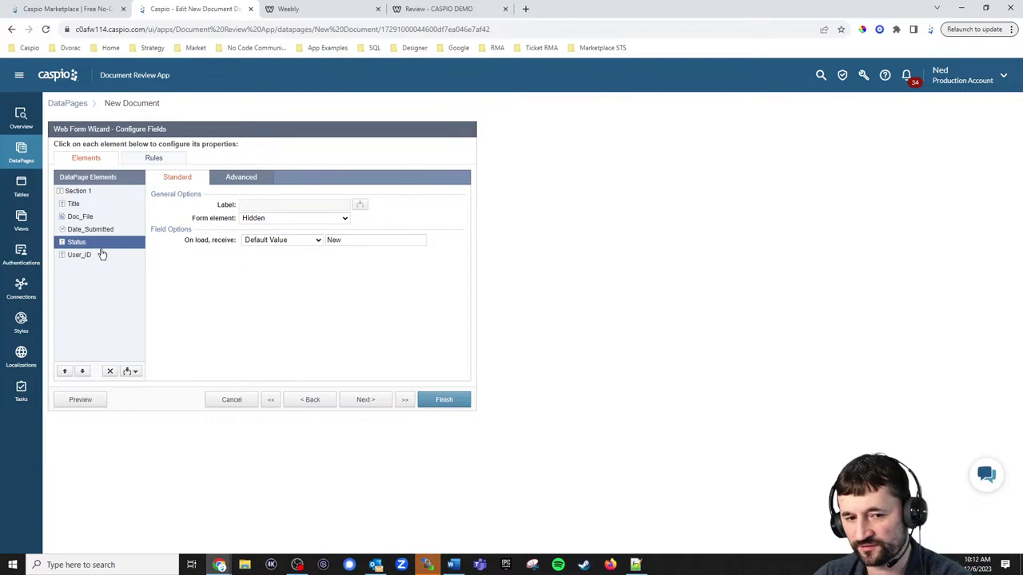
left_click(84, 257)
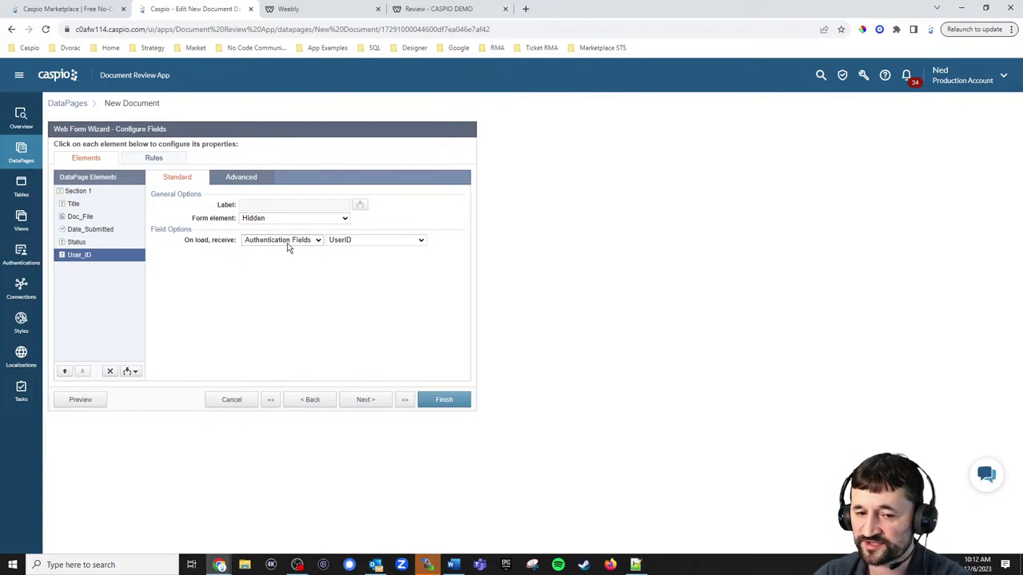
left_click(348, 241)
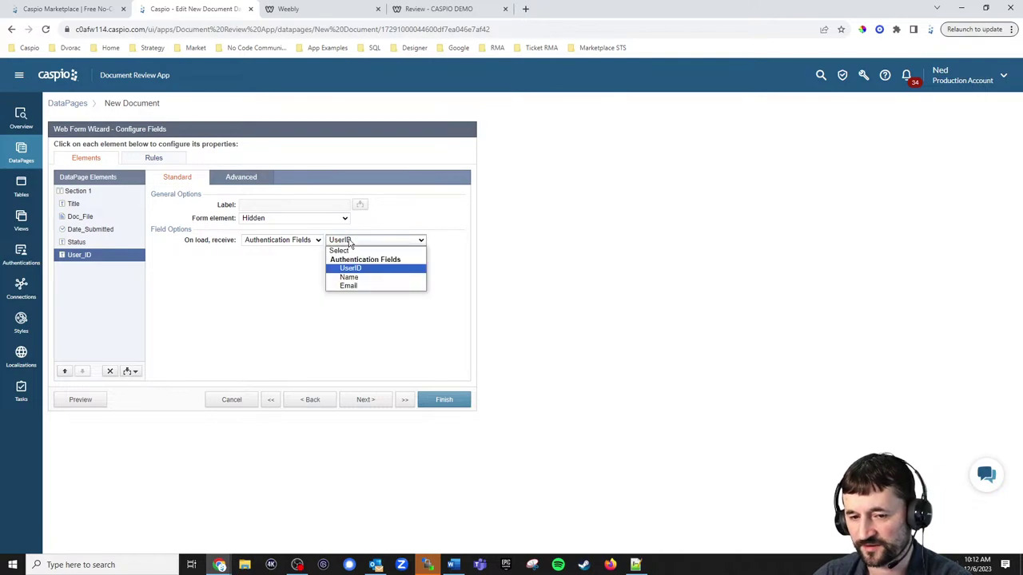
left_click(349, 241)
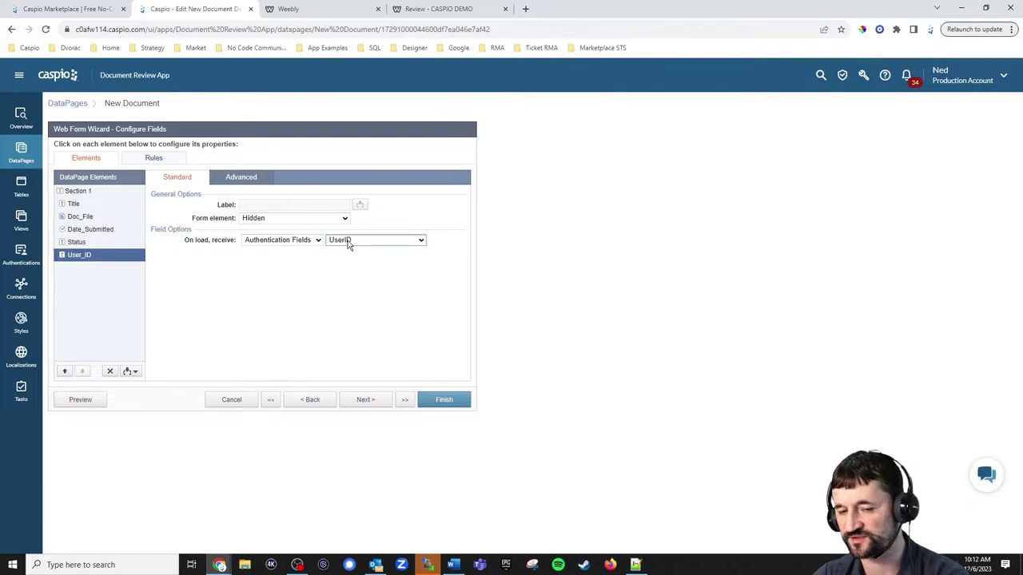
left_click(225, 400)
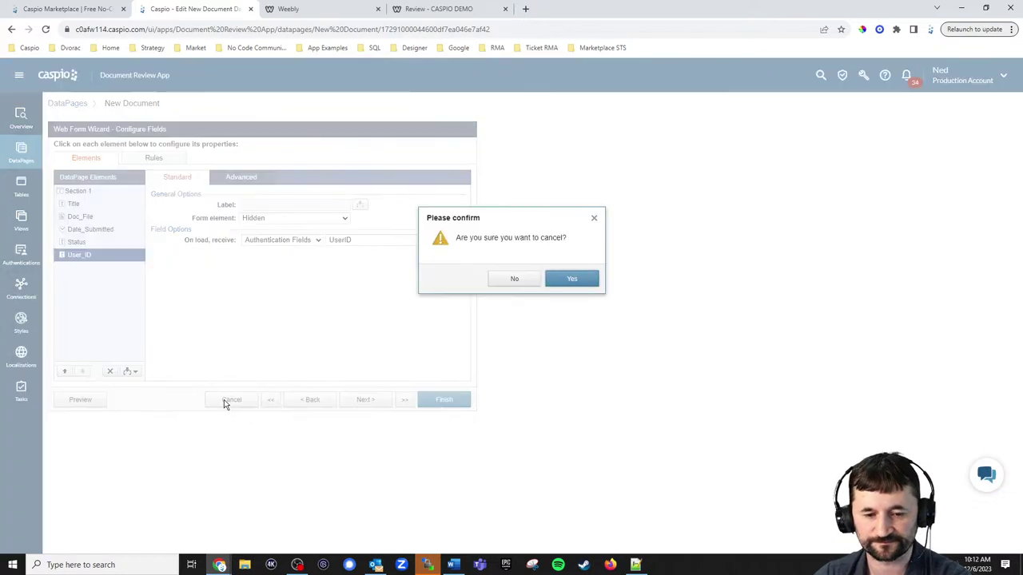
left_click(573, 282)
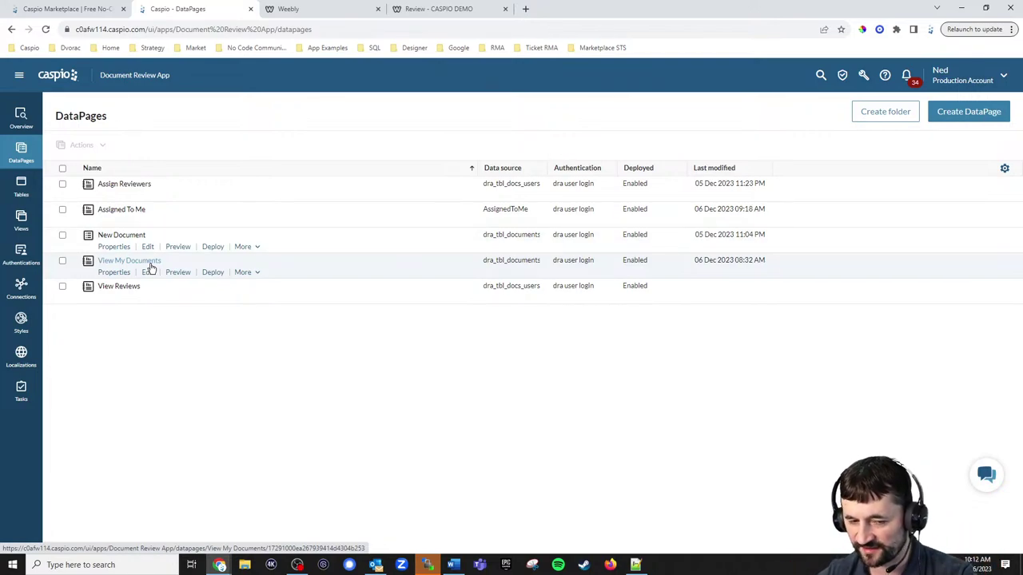
Open View My Documents and advance its wizard to the Configure Results Page Fields step.
double_click(148, 271)
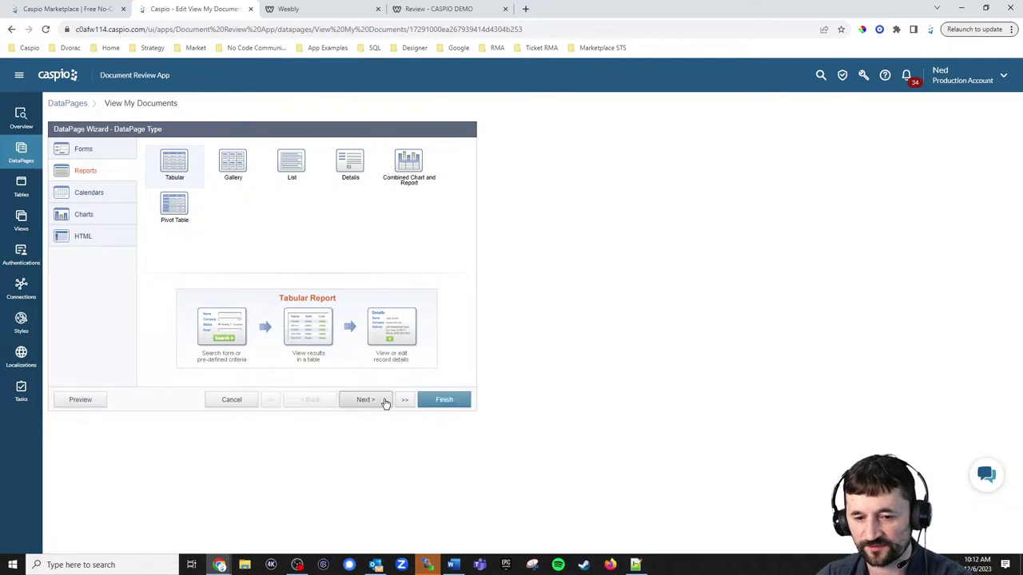
left_click(385, 400)
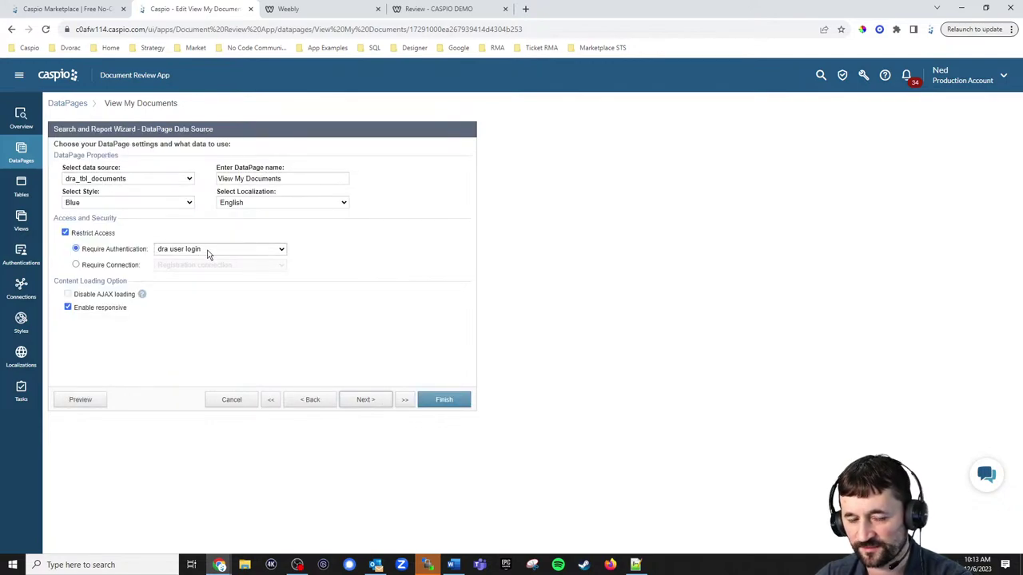
left_click(366, 400)
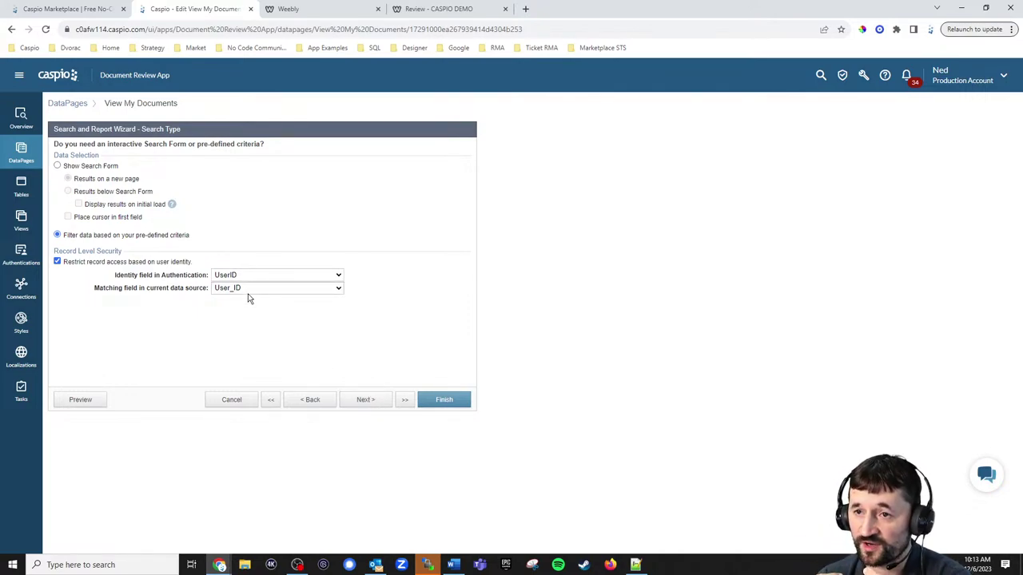
left_click(369, 401)
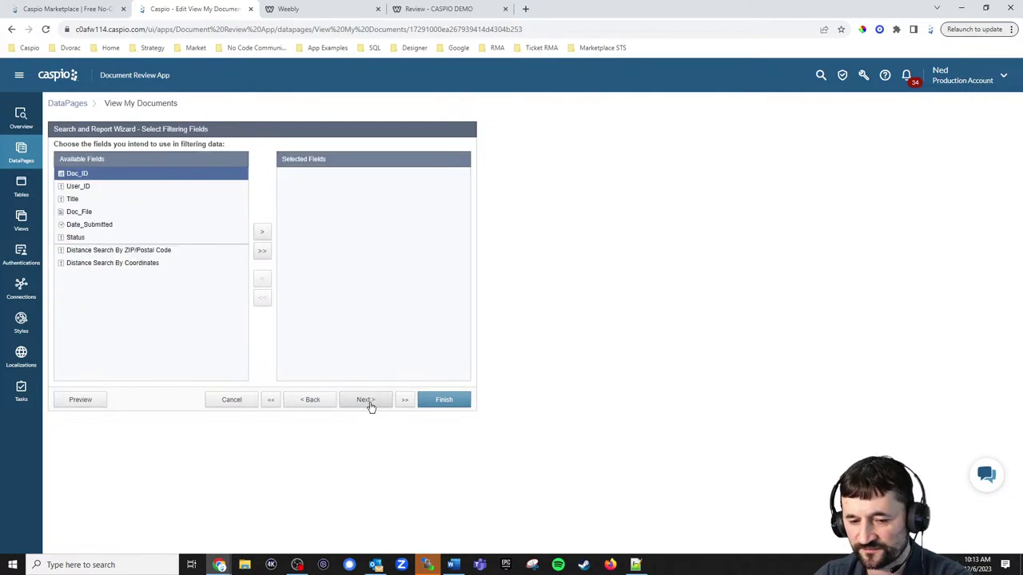
left_click(366, 401)
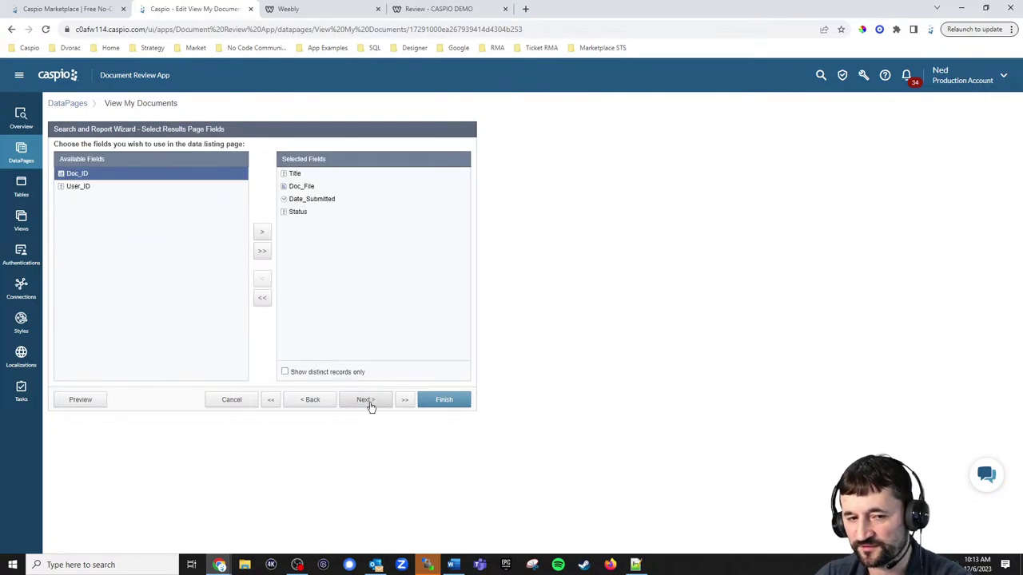
left_click(366, 401)
left_click(366, 401)
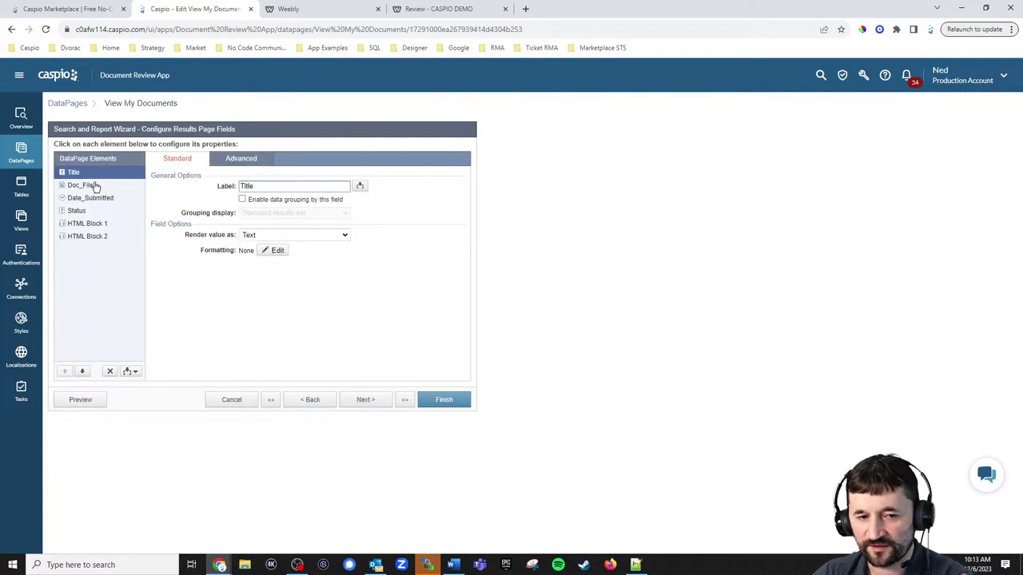
Inspect the Assign Reviewers and See Reviews link code in HTML Blocks 1 and 2.
left_click(87, 224)
left_click(311, 240)
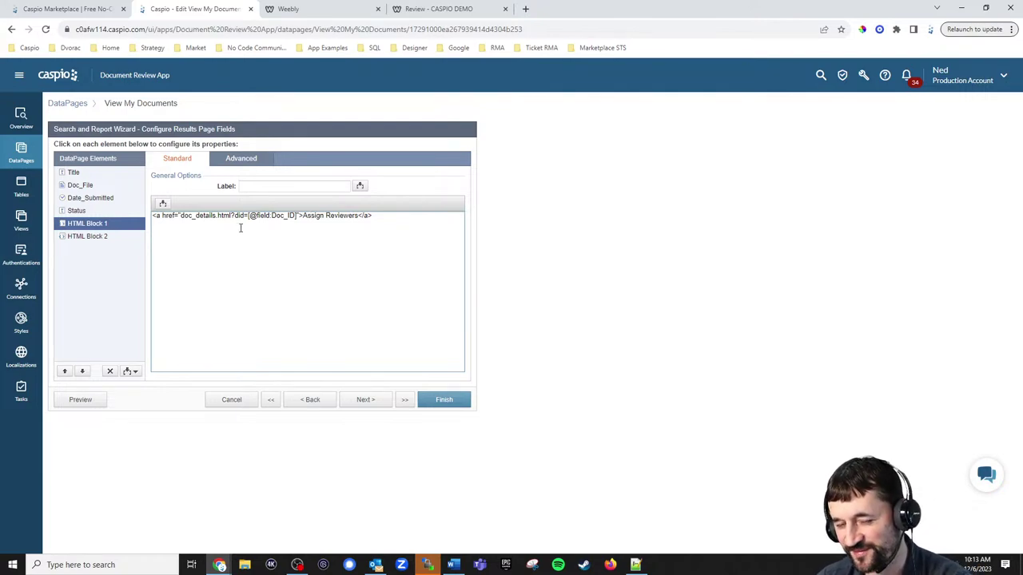
left_click(92, 240)
left_click(192, 237)
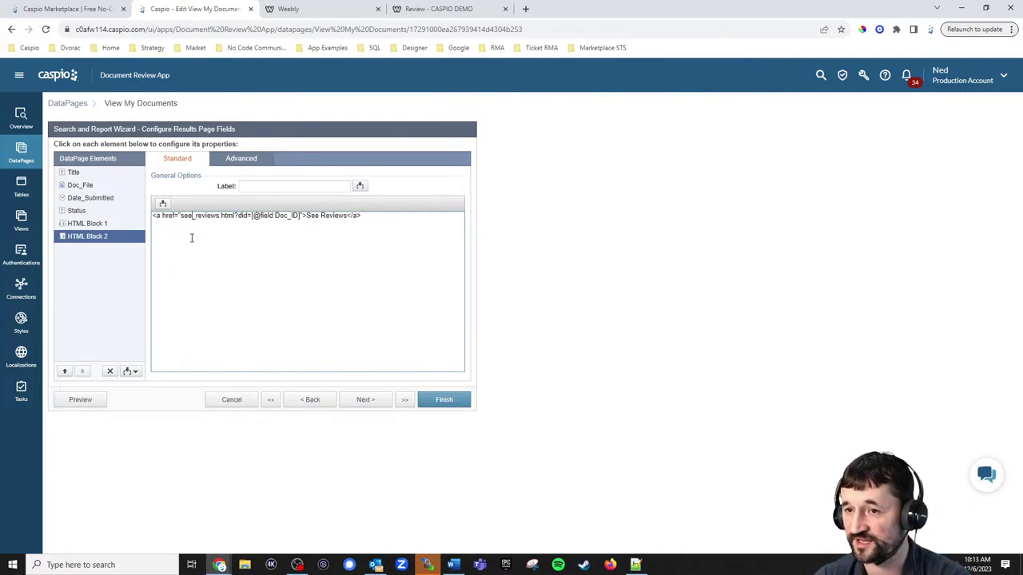
left_click(106, 225)
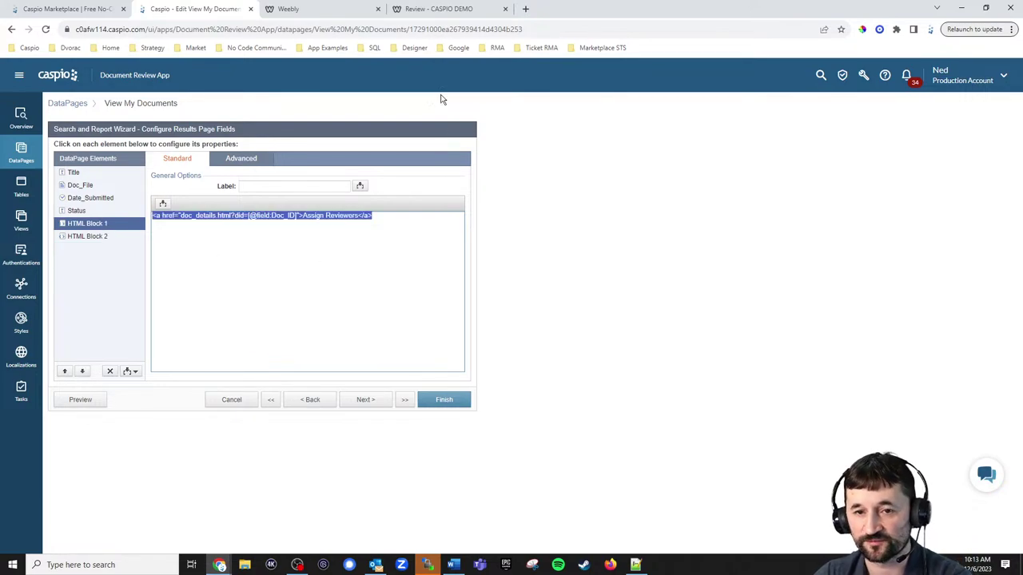
left_click(436, 10)
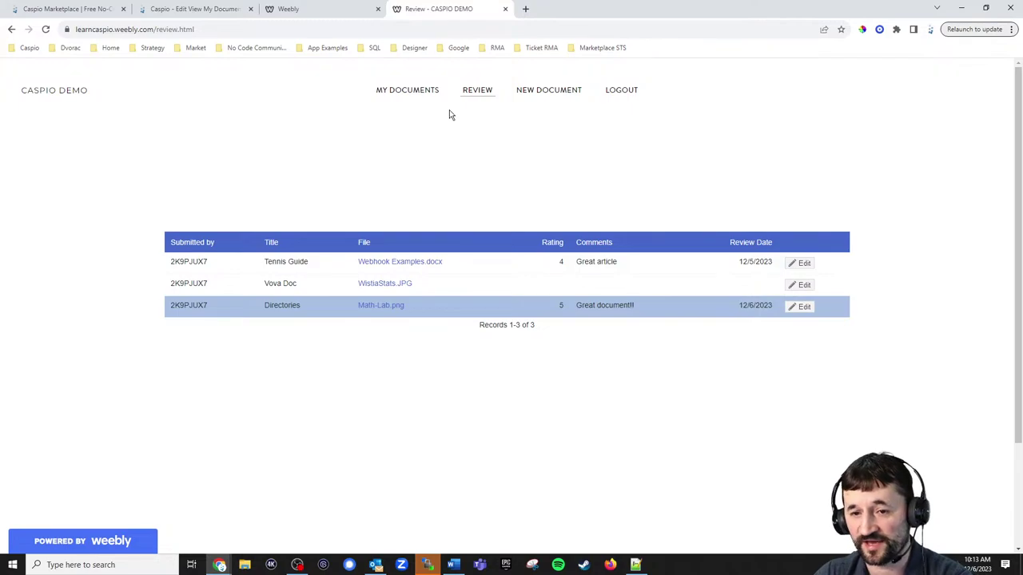
Log out of the site and sign in with a different user's email and password.
left_click(414, 89)
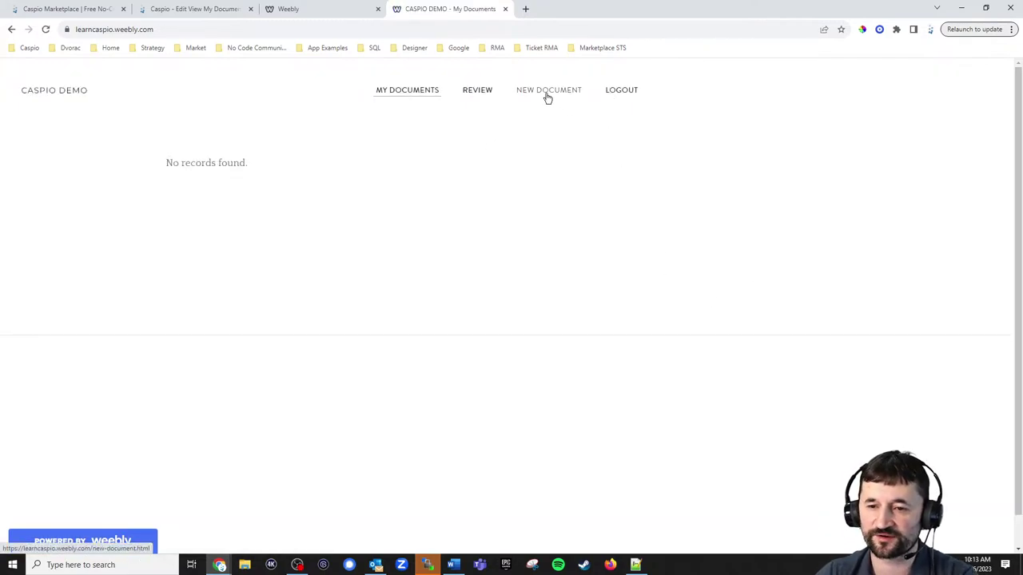
left_click(615, 91)
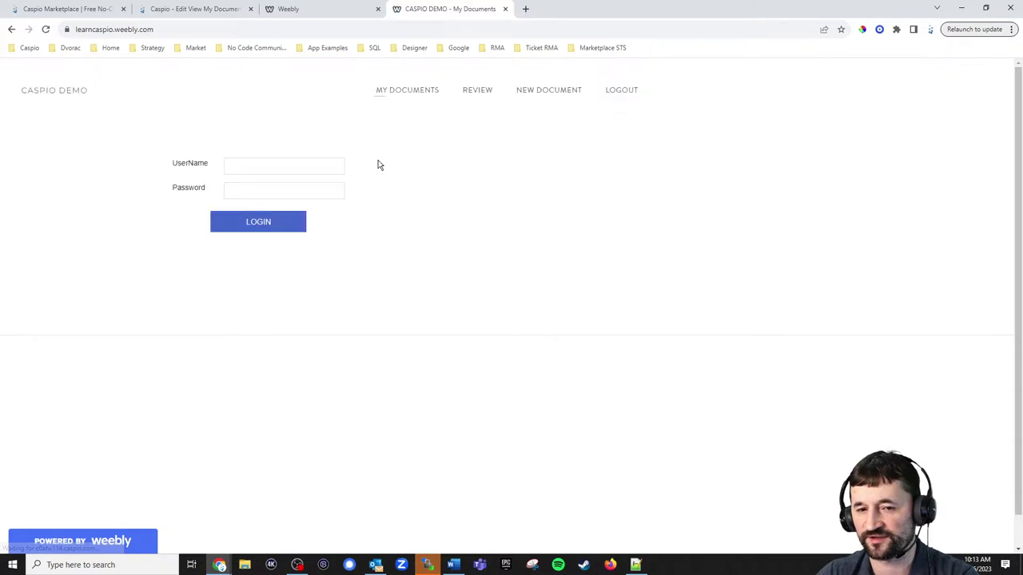
left_click(293, 165)
left_click_drag(293, 165, 184, 165)
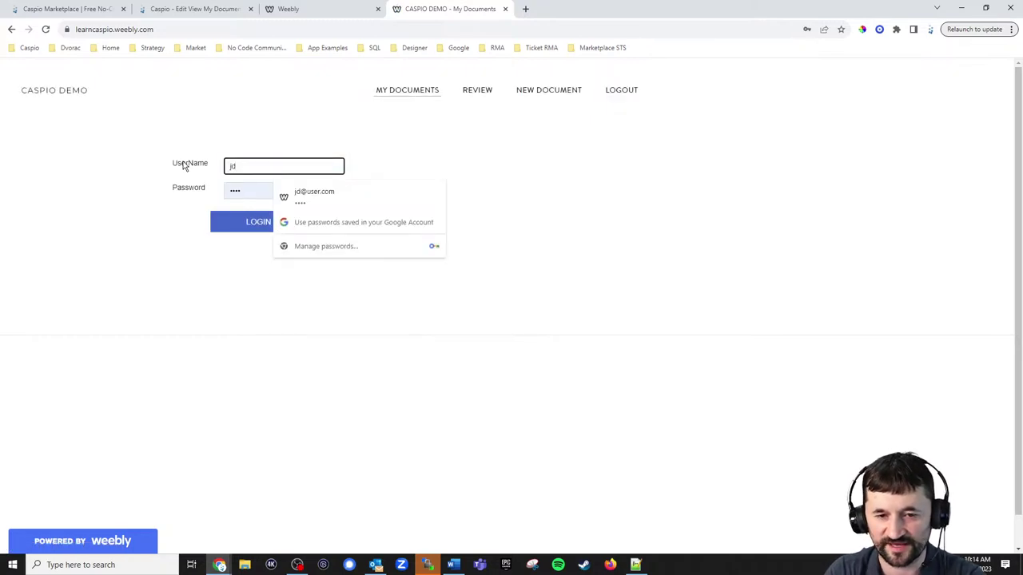
key("Tab")
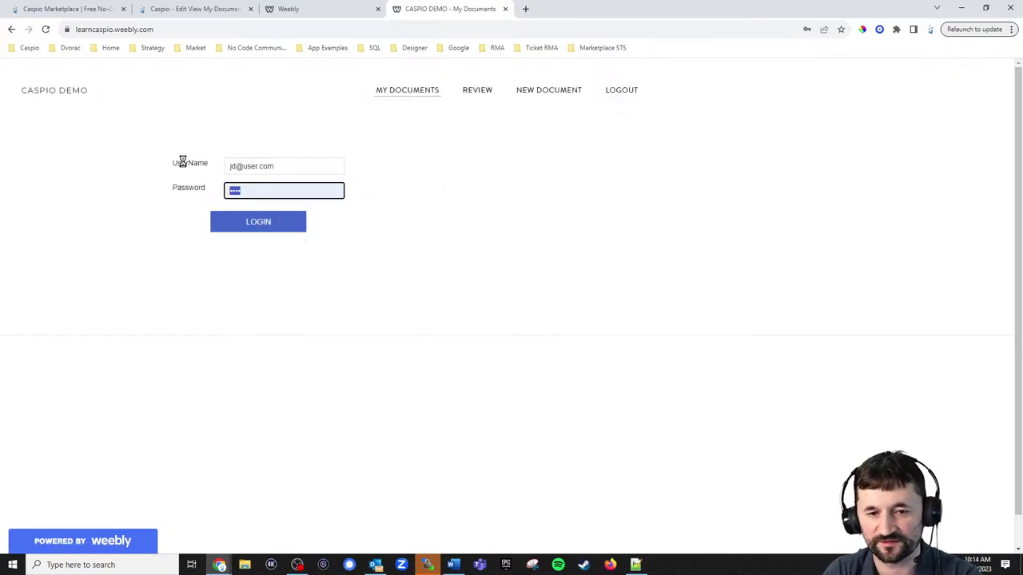
key("Return")
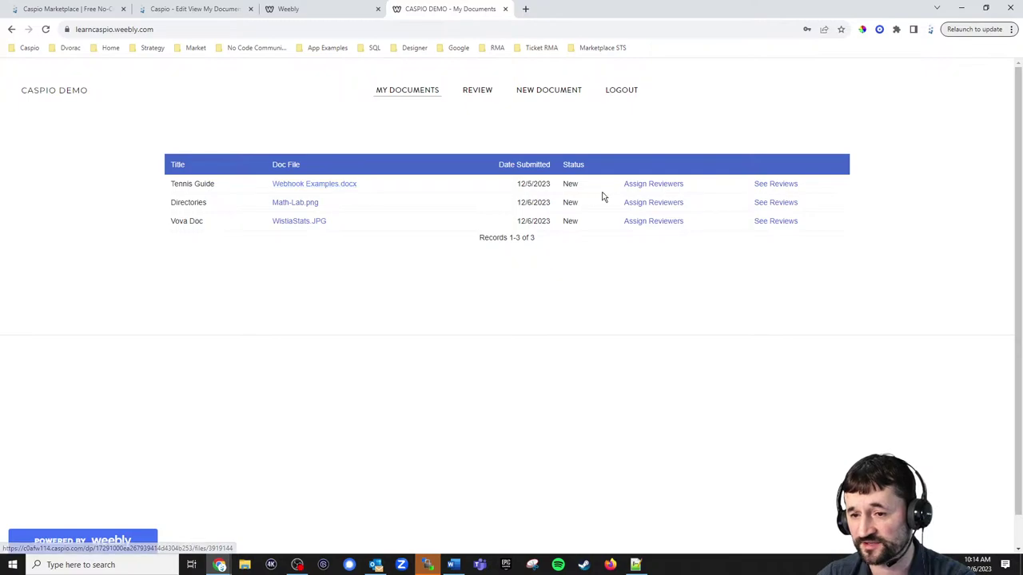
Check Tennis Guide's reviewer assignment page, its did parameter, and its two reviews.
left_click(637, 187)
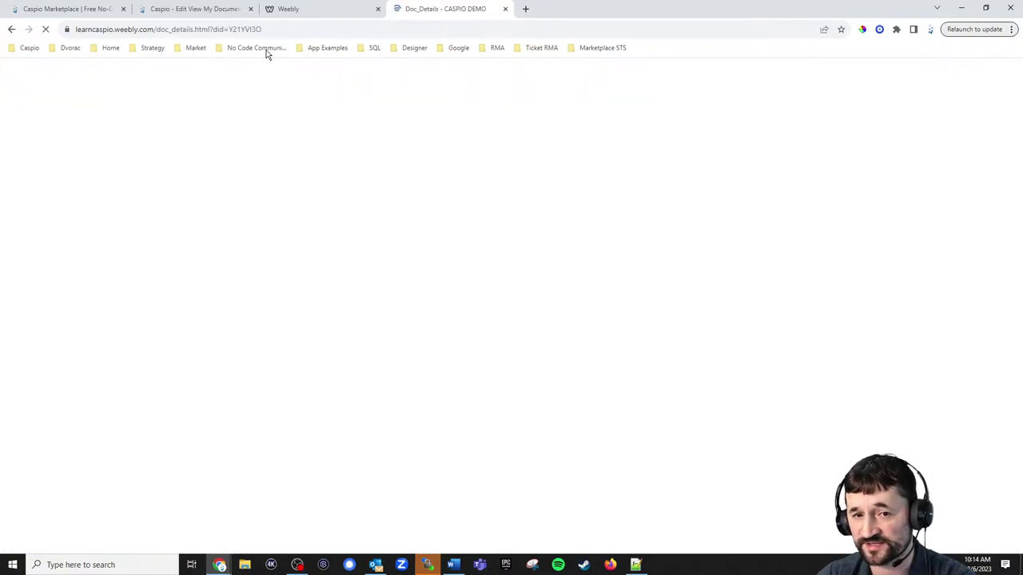
left_click_drag(209, 29, 291, 29)
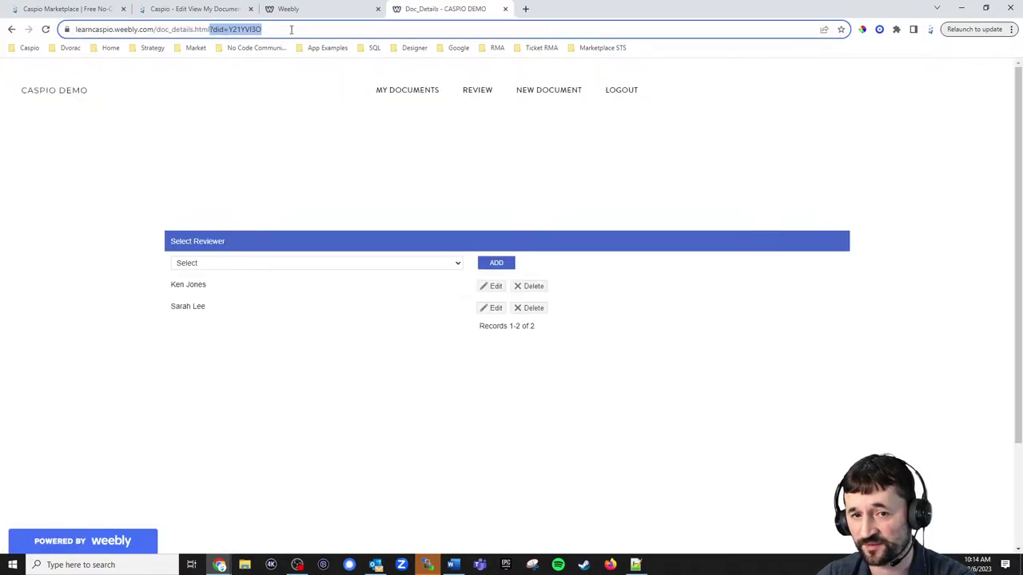
left_click(397, 89)
left_click(772, 186)
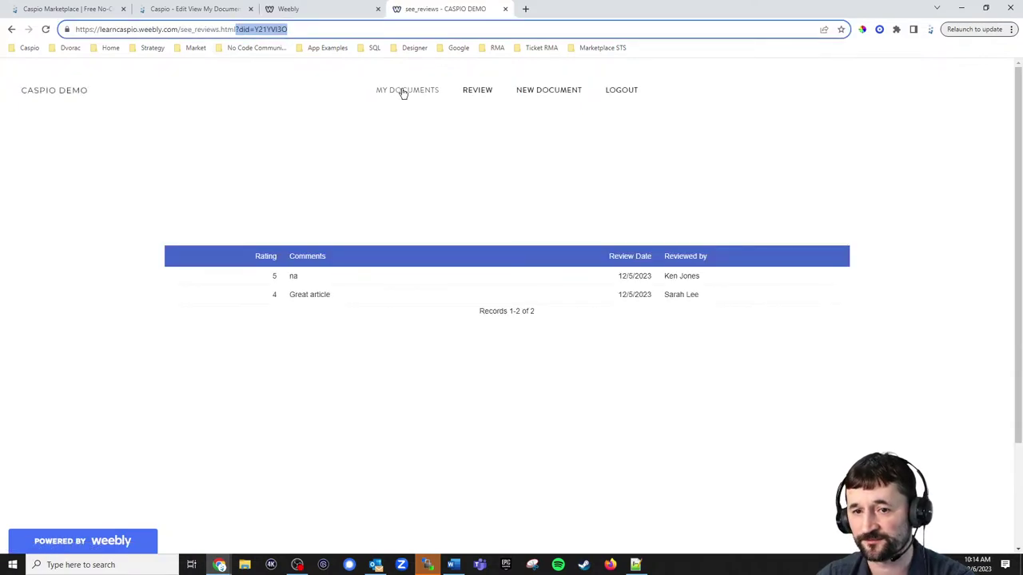
left_click(399, 92)
left_click(165, 9)
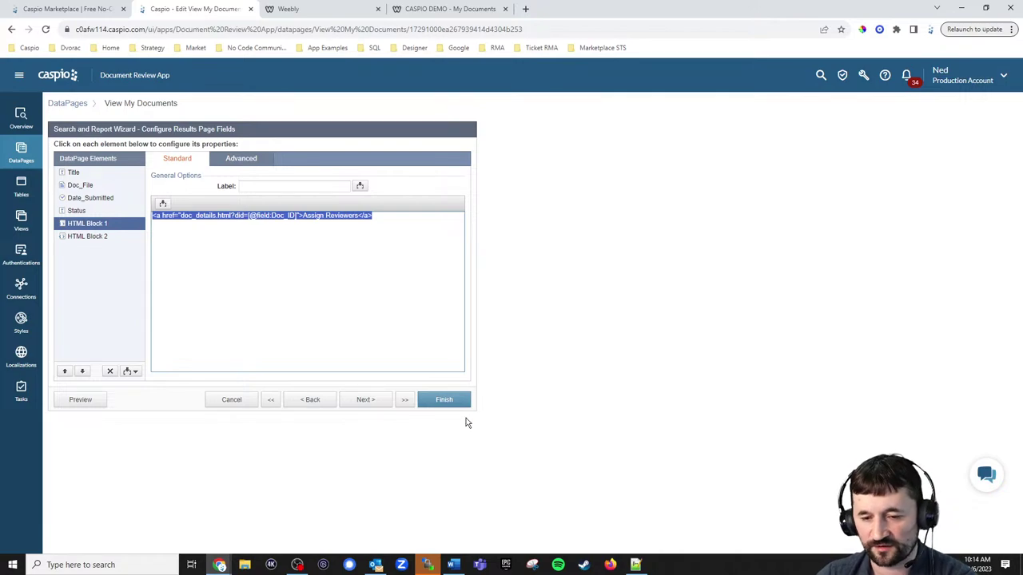
Save View My Documents, preview Tennis Guide's reviewer assignment, and open Assign Reviewers for editing.
left_click(445, 402)
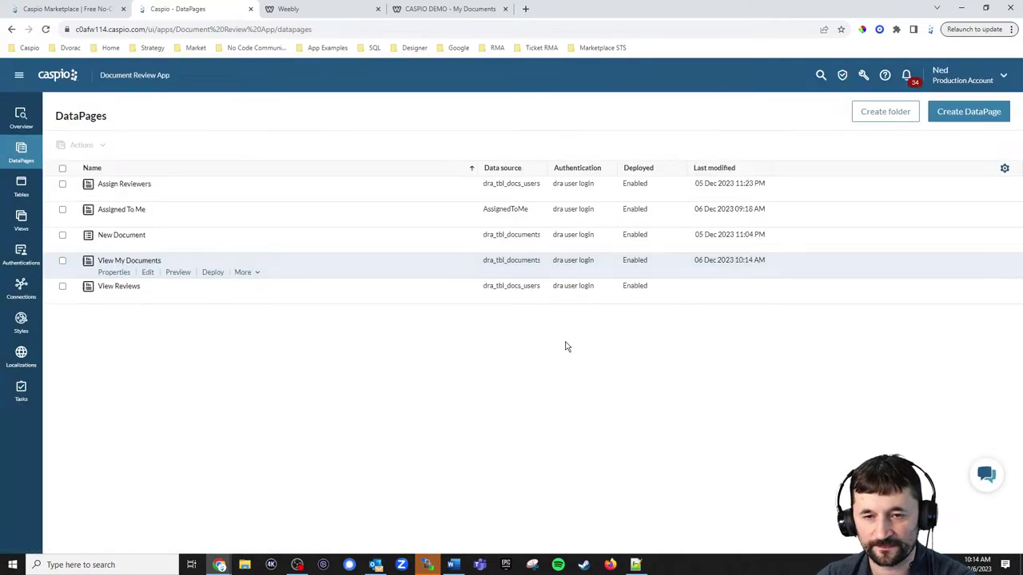
left_click(415, 11)
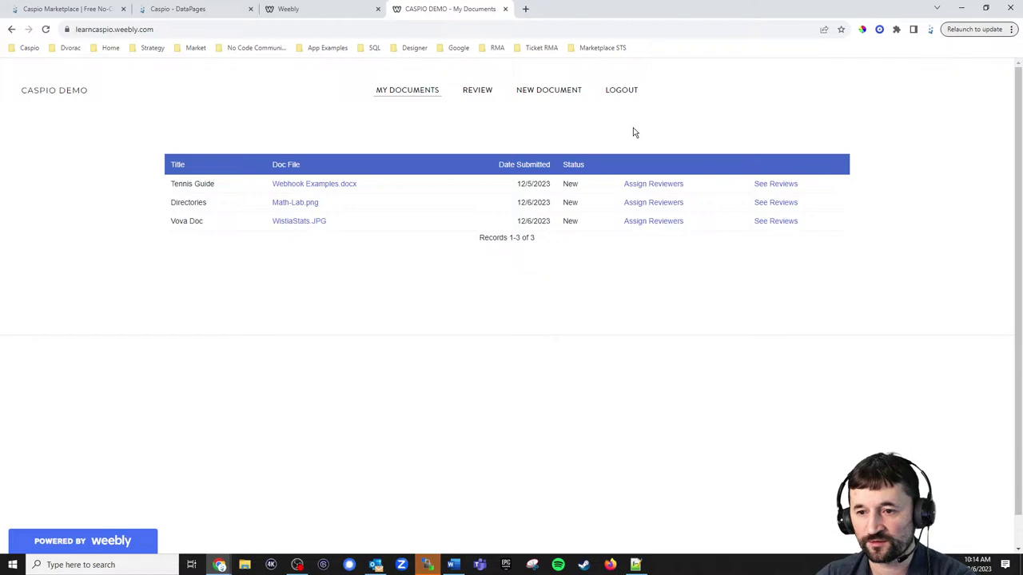
left_click(660, 190)
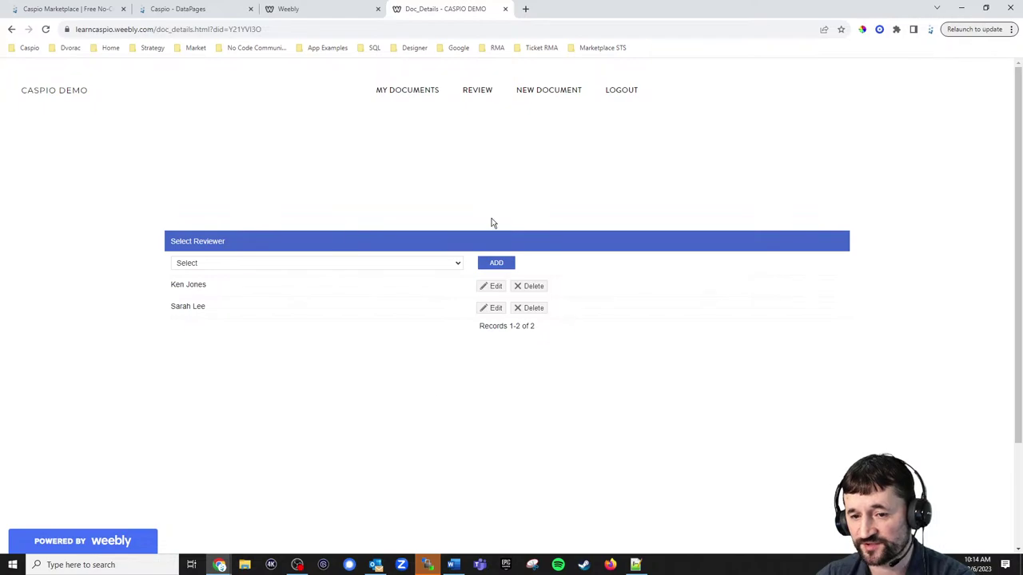
left_click(192, 11)
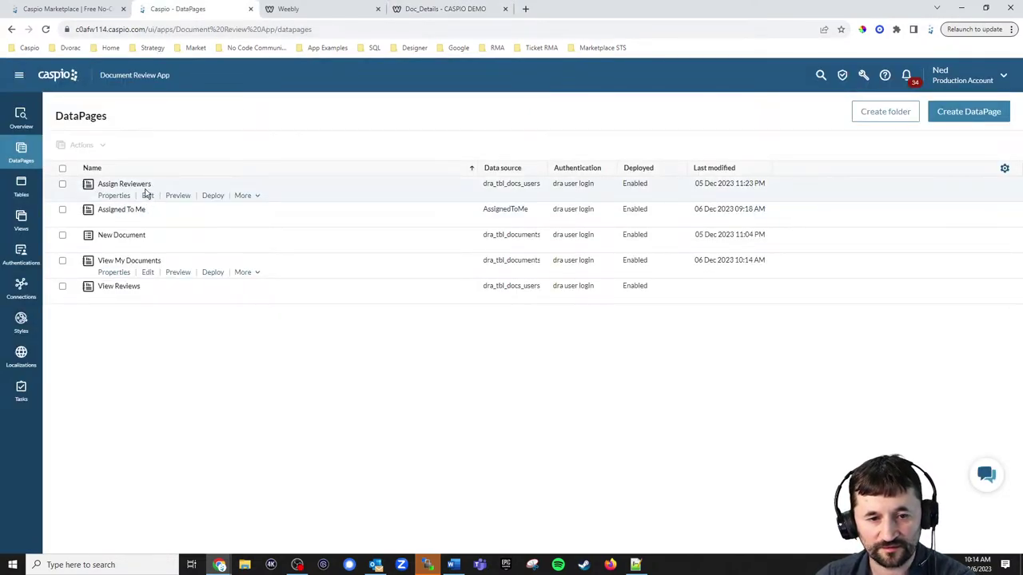
left_click(148, 196)
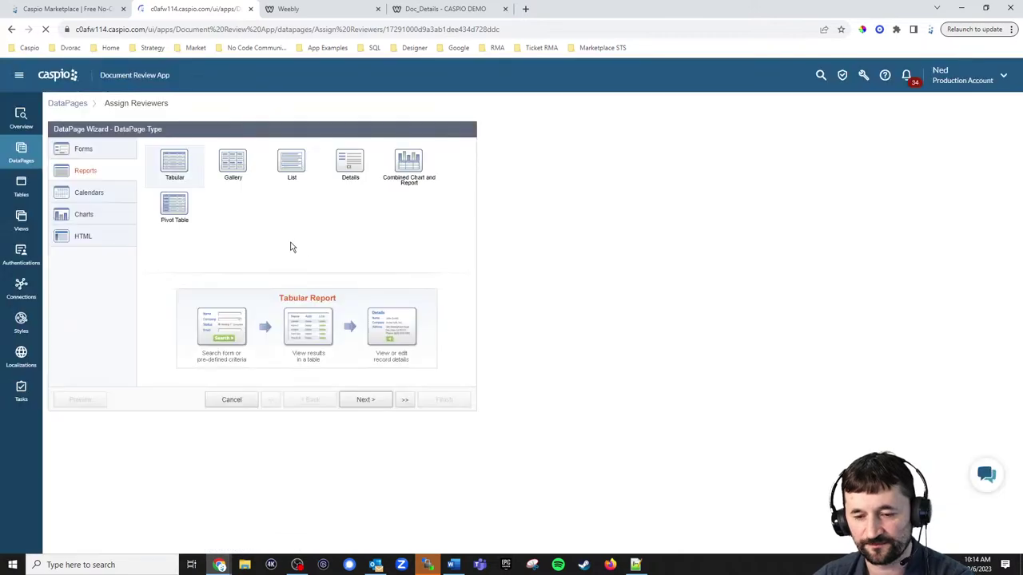
Advance Assign Reviewers past data source dra_tbl_docs_users_reviews and search type to filtering fields.
left_click(365, 399)
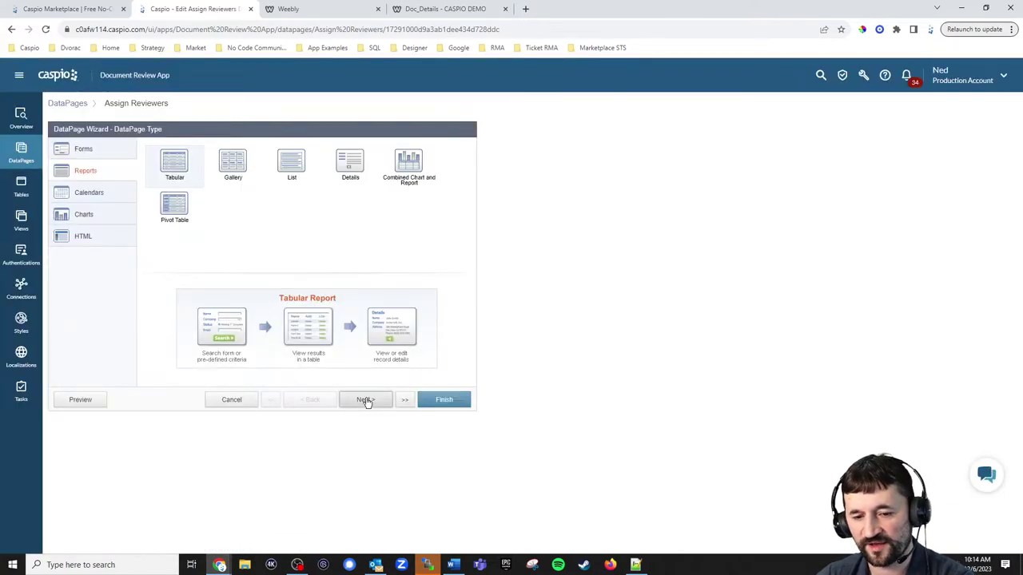
left_click(170, 180)
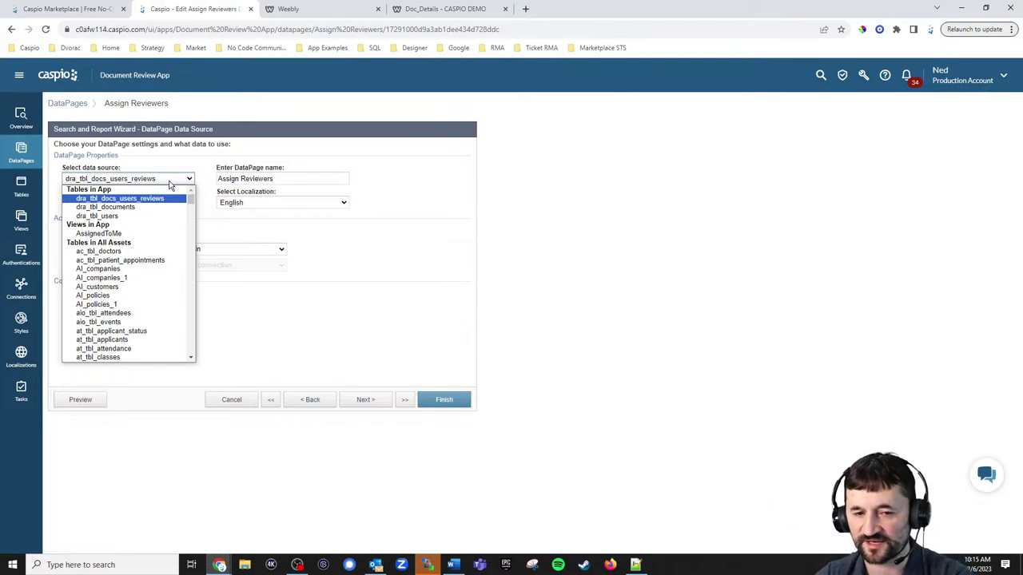
left_click(452, 274)
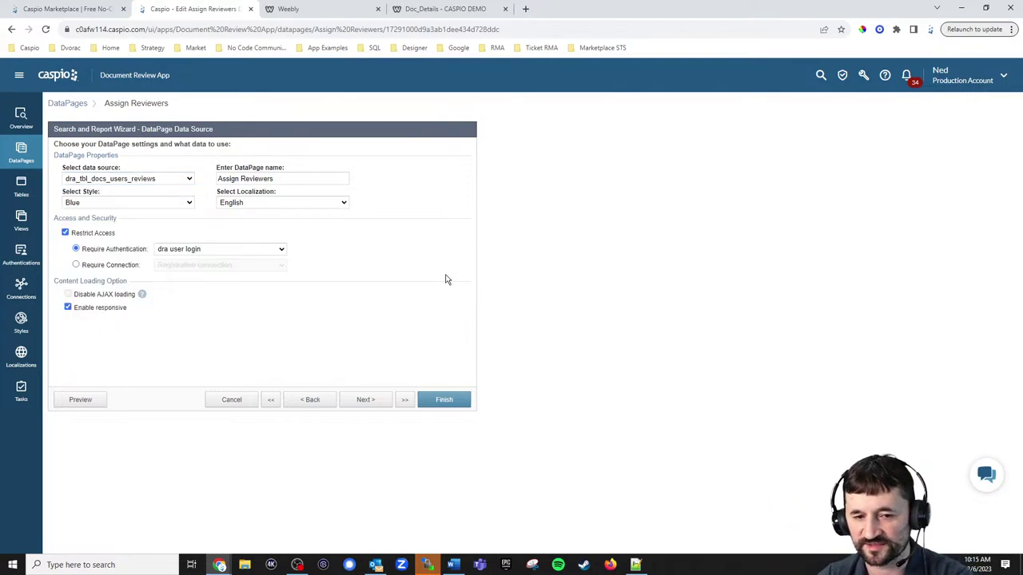
left_click(366, 399)
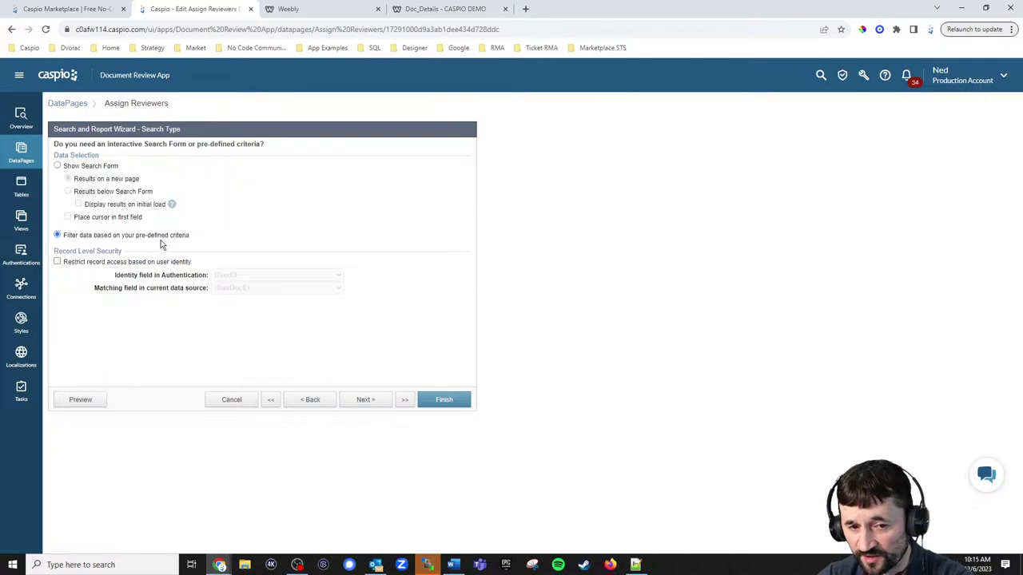
left_click(366, 399)
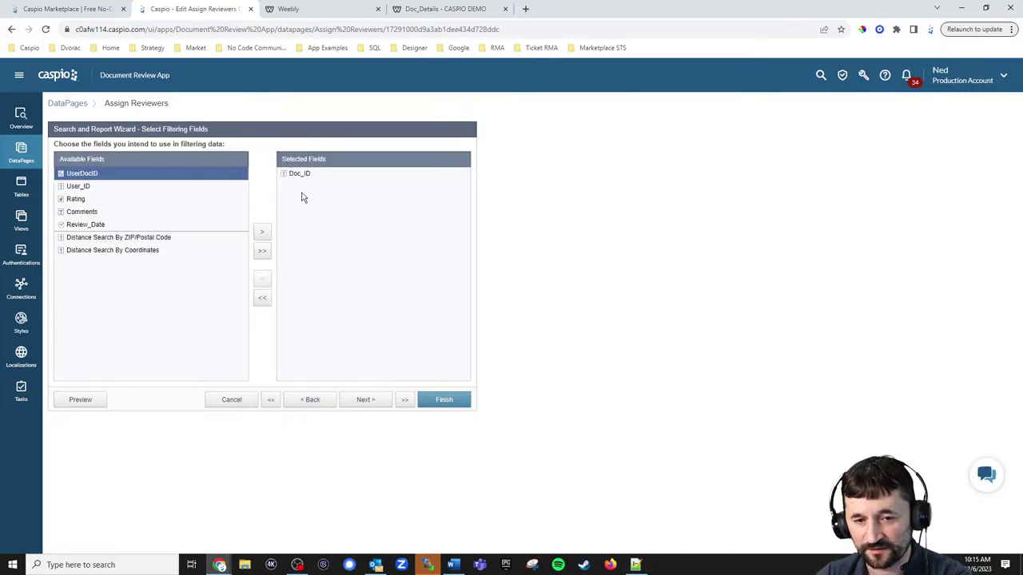
Check the did parameter in the live Doc_Details page address.
left_click(436, 11)
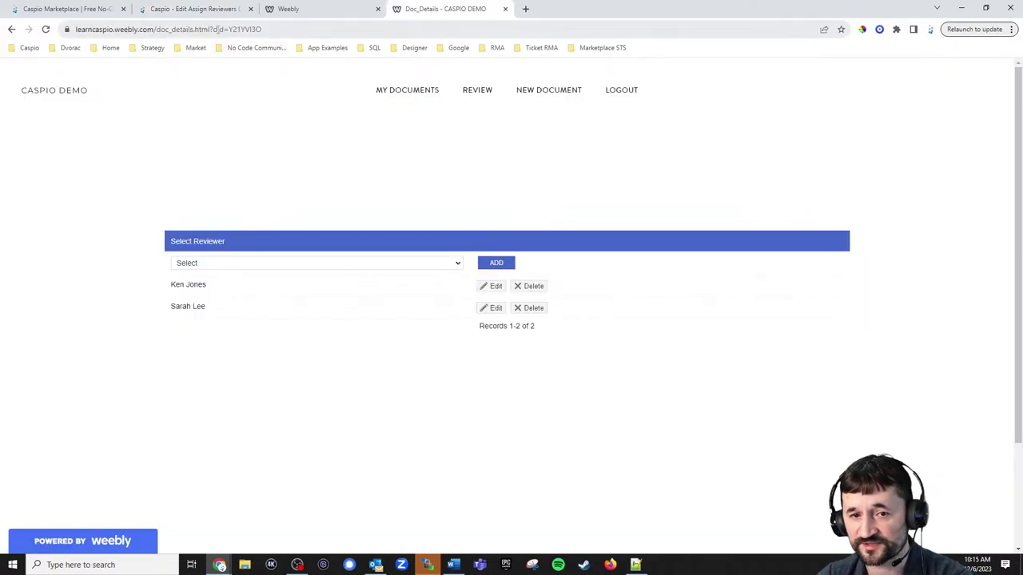
left_click_drag(232, 29, 286, 29)
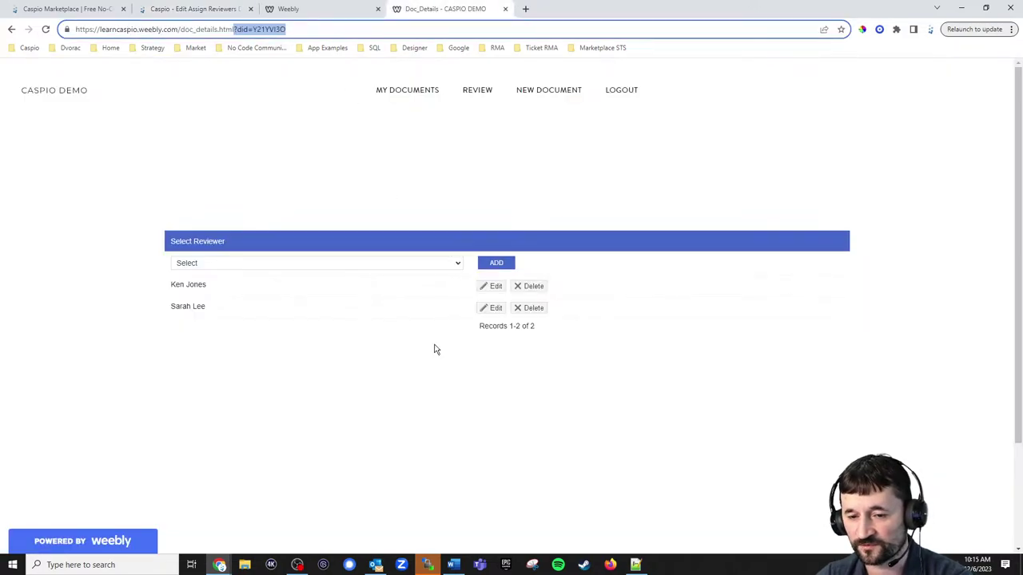
left_click(193, 10)
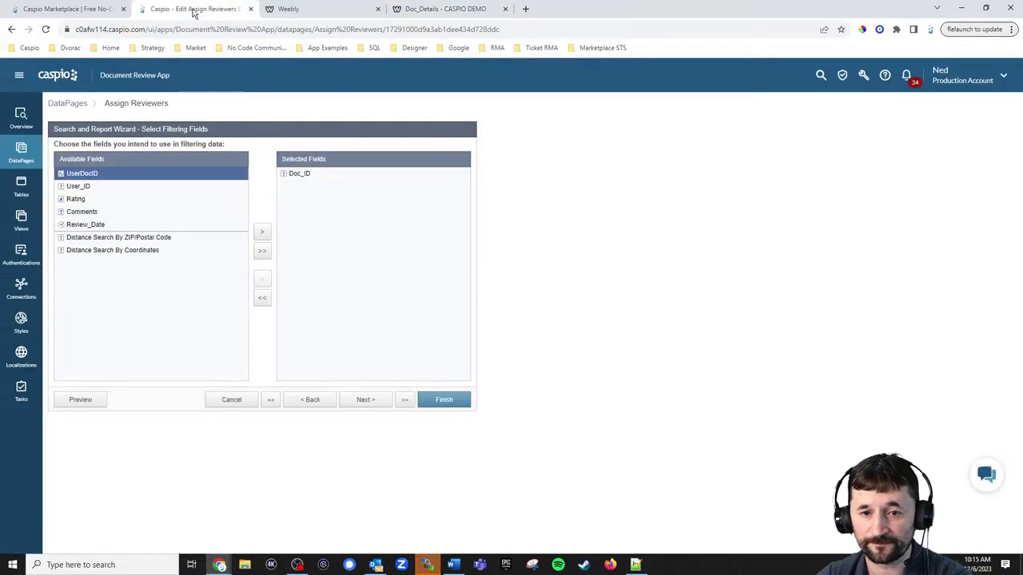
Verify Doc_ID filters on the did external parameter, then reach the inline insert, edit and delete options.
left_click(374, 402)
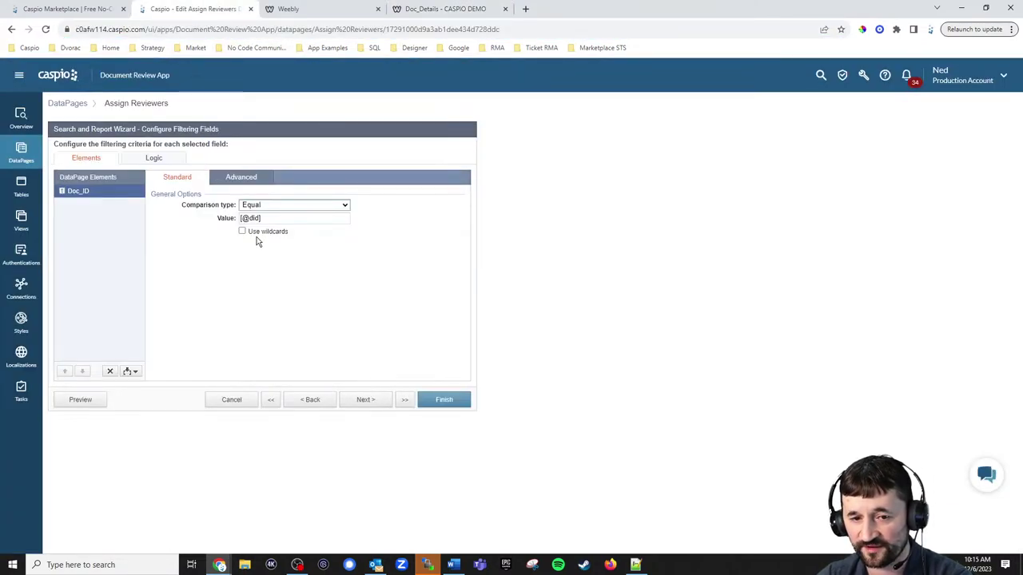
left_click(240, 178)
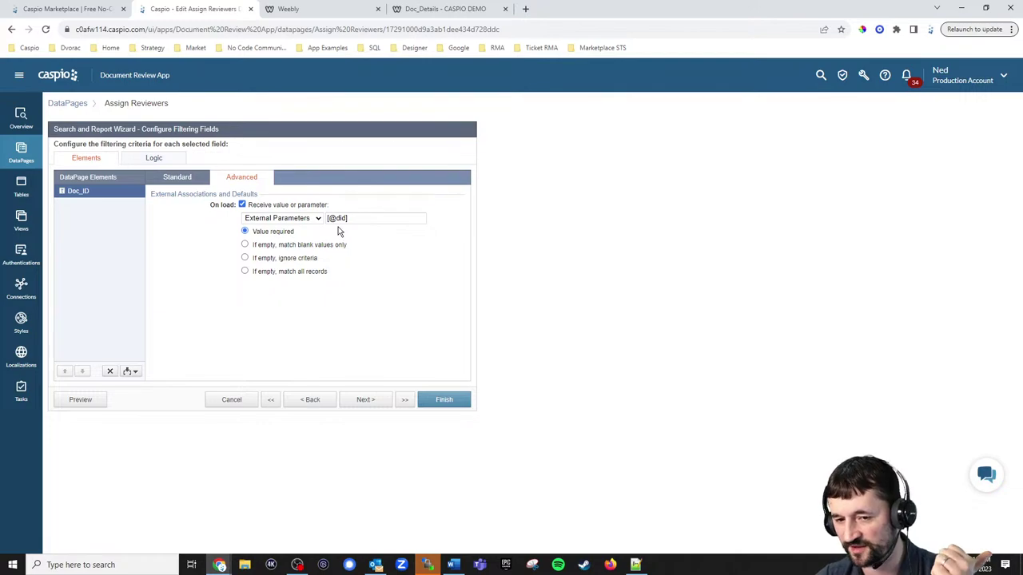
left_click(368, 400)
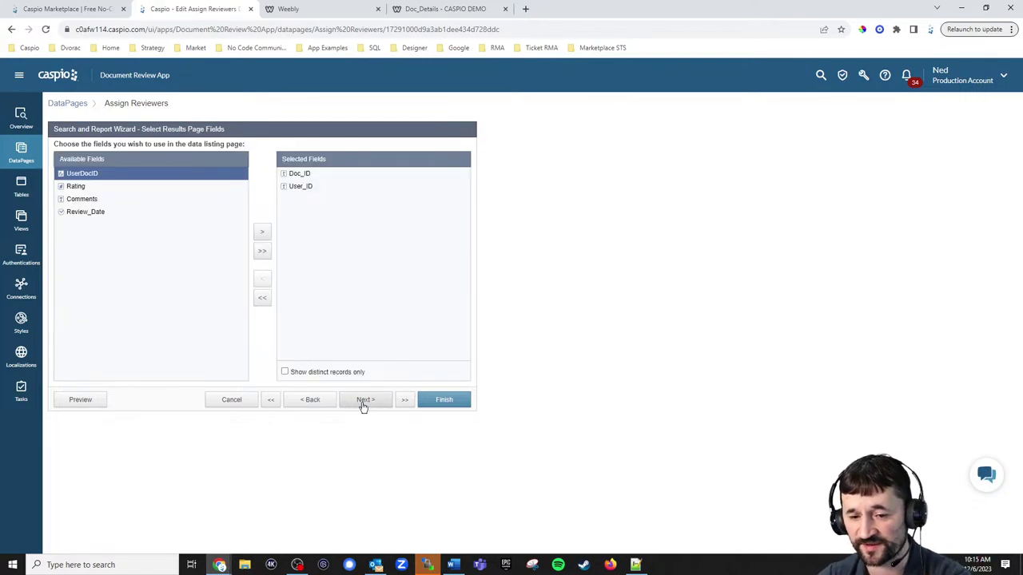
left_click(364, 400)
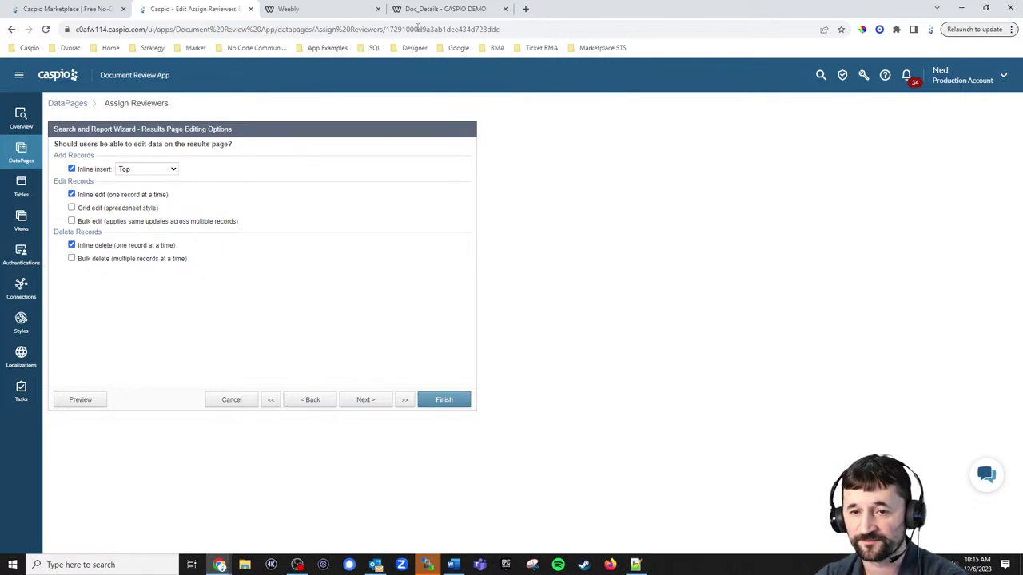
left_click(440, 12)
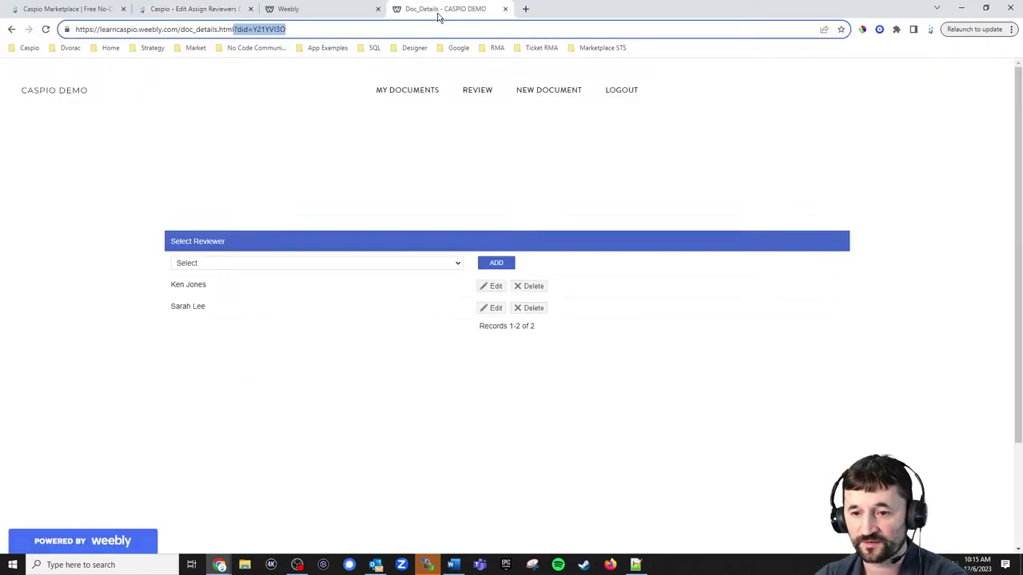
Try inline editing the first reviewer row's dropdown on Doc_Details, then cancel without saving.
left_click(498, 287)
left_click(403, 288)
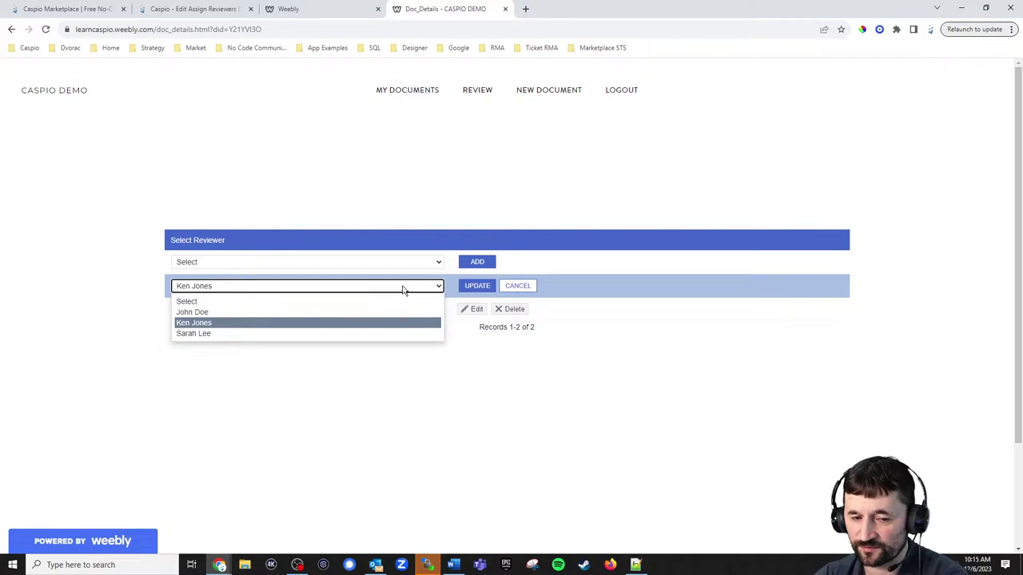
left_click(510, 289)
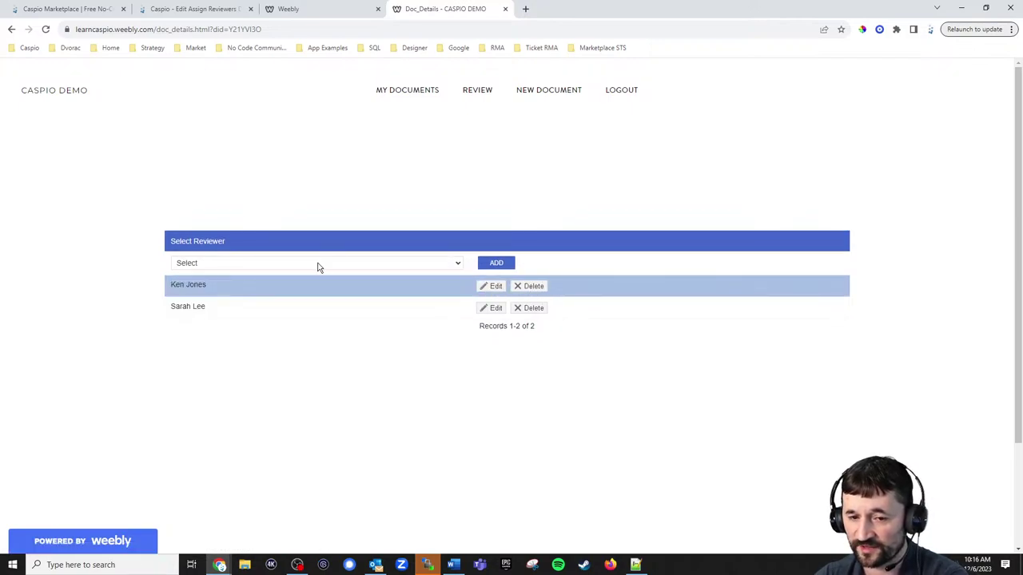
left_click(203, 9)
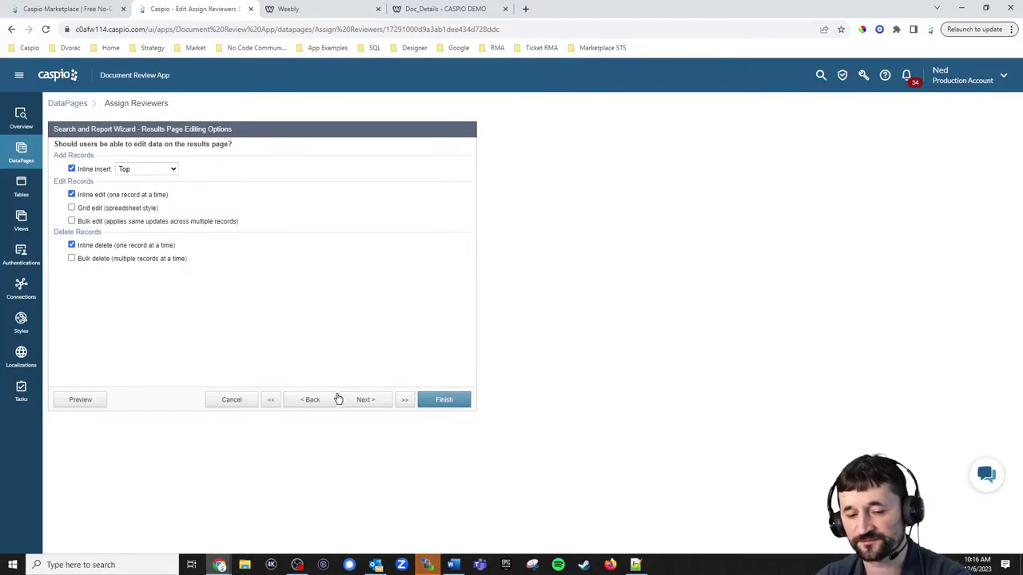
Review Doc_ID's editing settings and User_ID's dropdown of Name from dra_tbl_users, storing UserID.
left_click(362, 403)
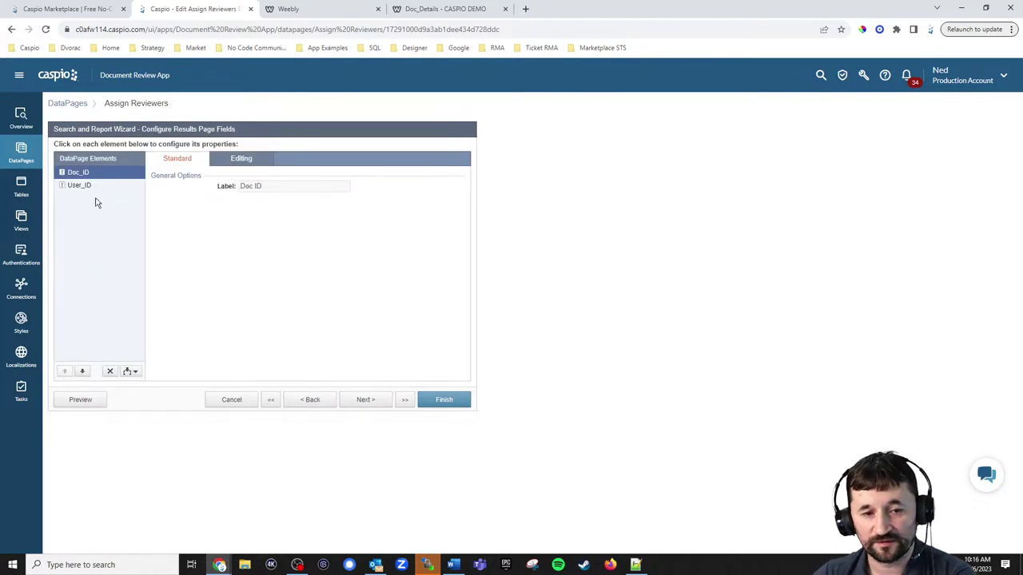
left_click(240, 158)
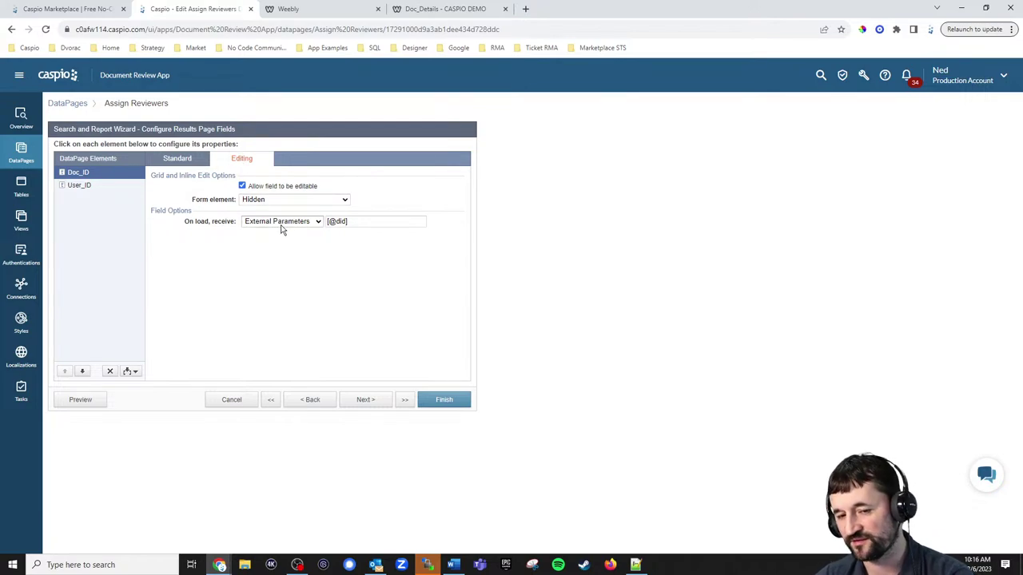
left_click(430, 11)
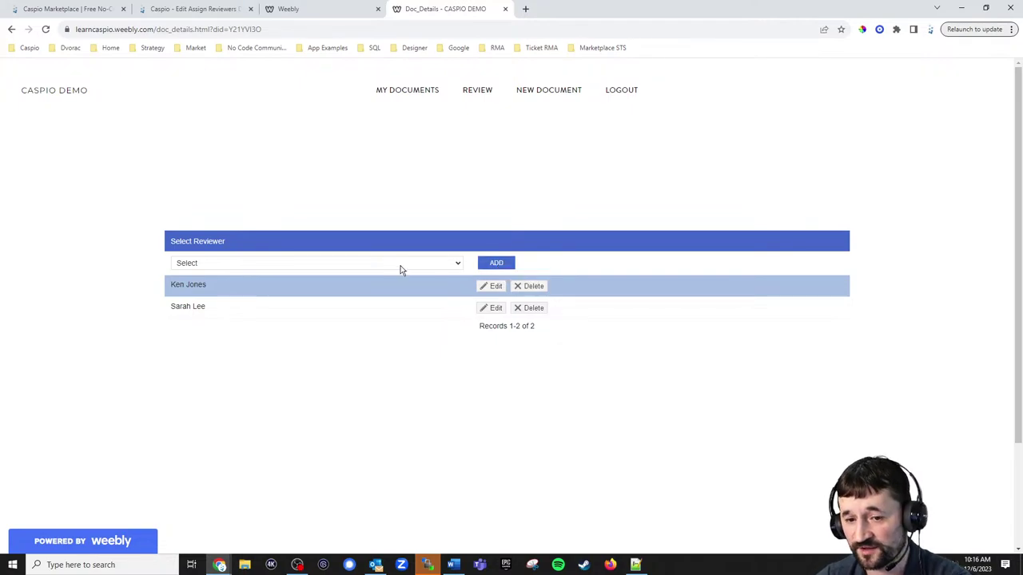
left_click(196, 10)
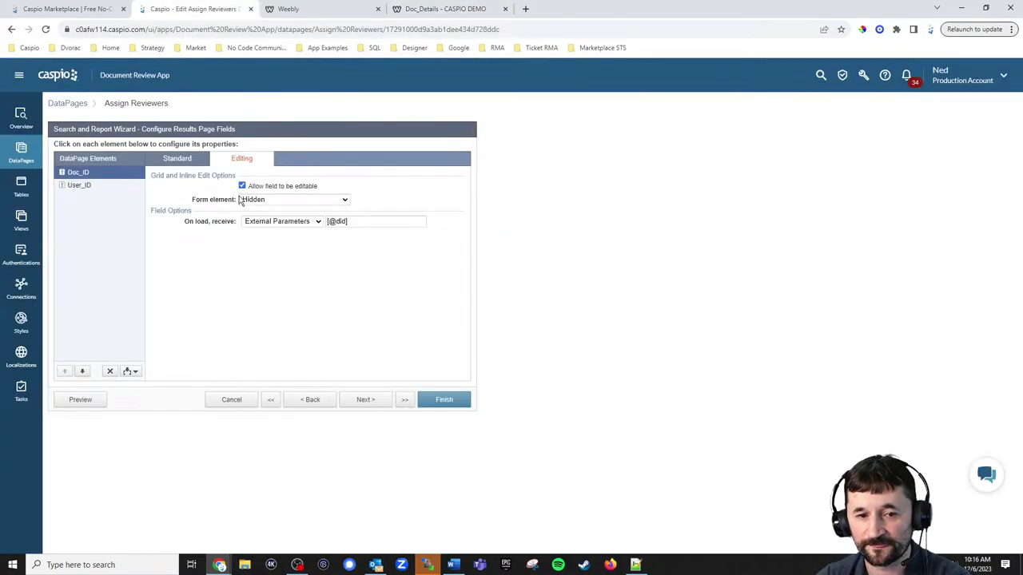
left_click(80, 187)
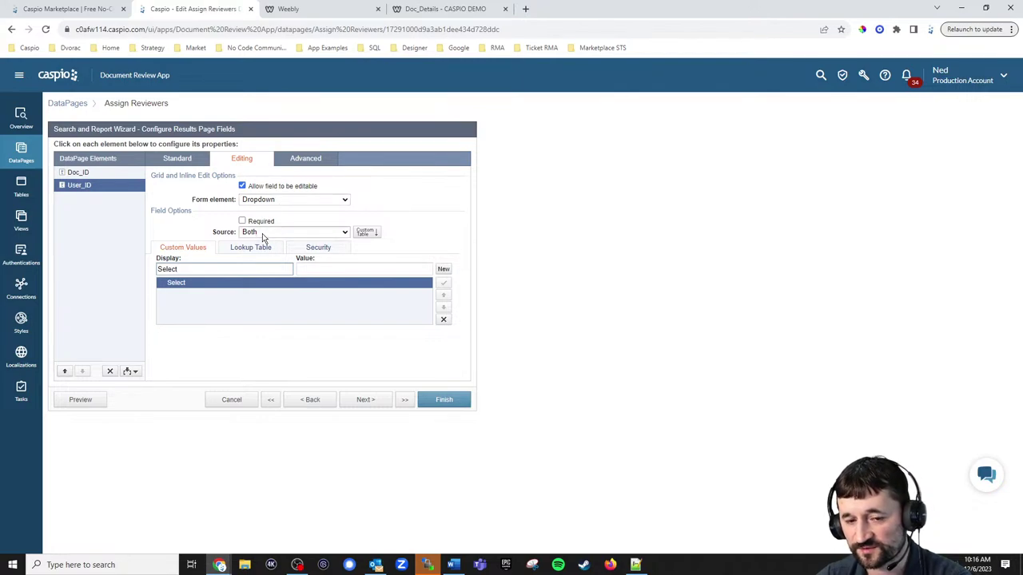
left_click(248, 249)
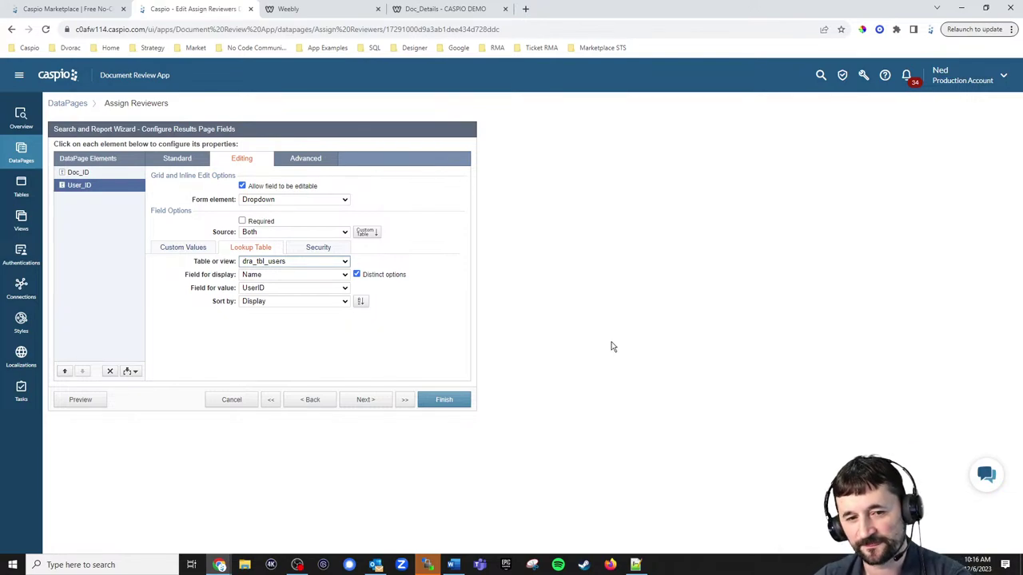
Try adding an already-assigned reviewer, dismiss the error, and reset the reviewer dropdown to Select.
left_click(452, 10)
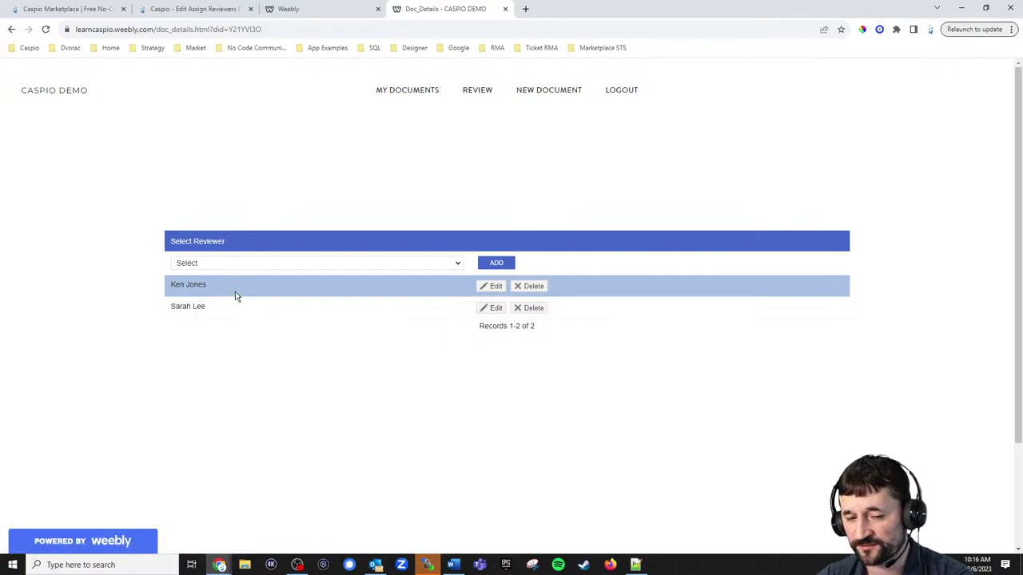
left_click(248, 266)
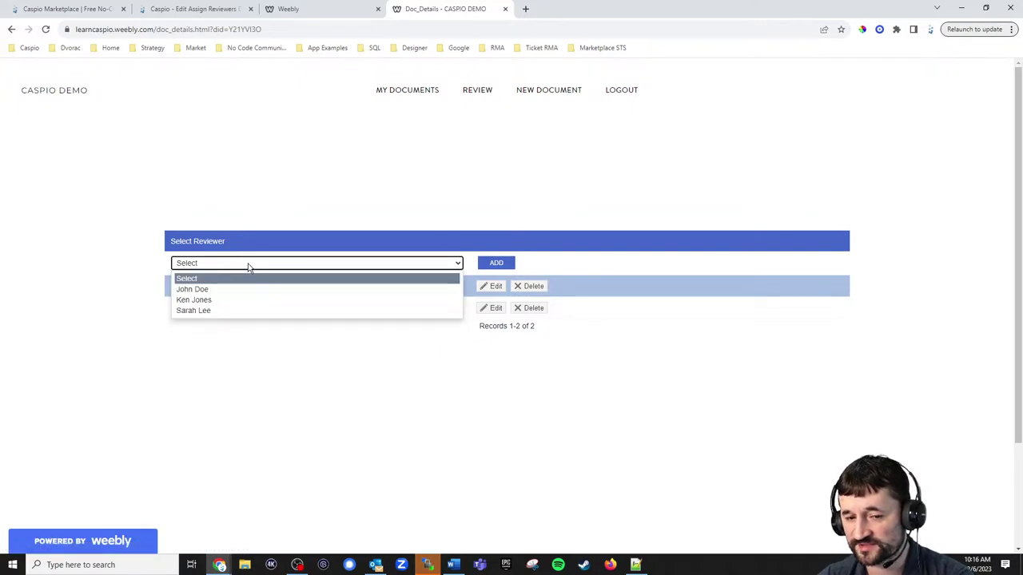
left_click(269, 200)
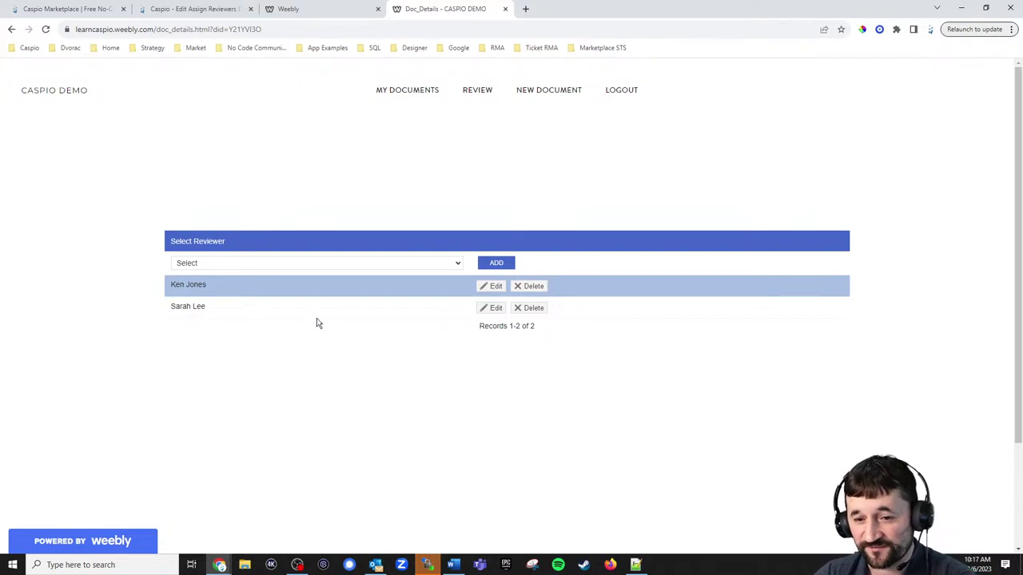
left_click(272, 265)
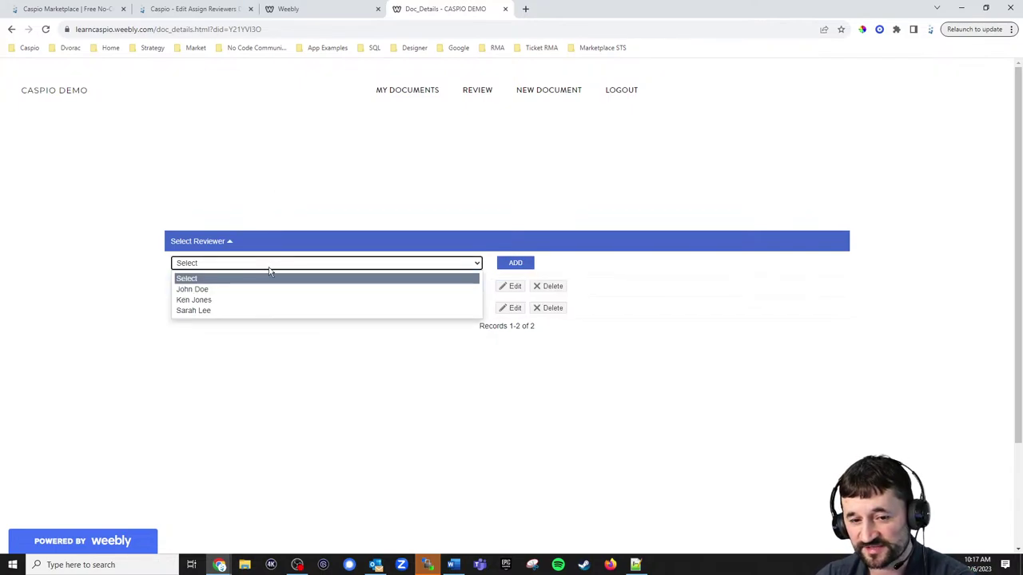
left_click(235, 300)
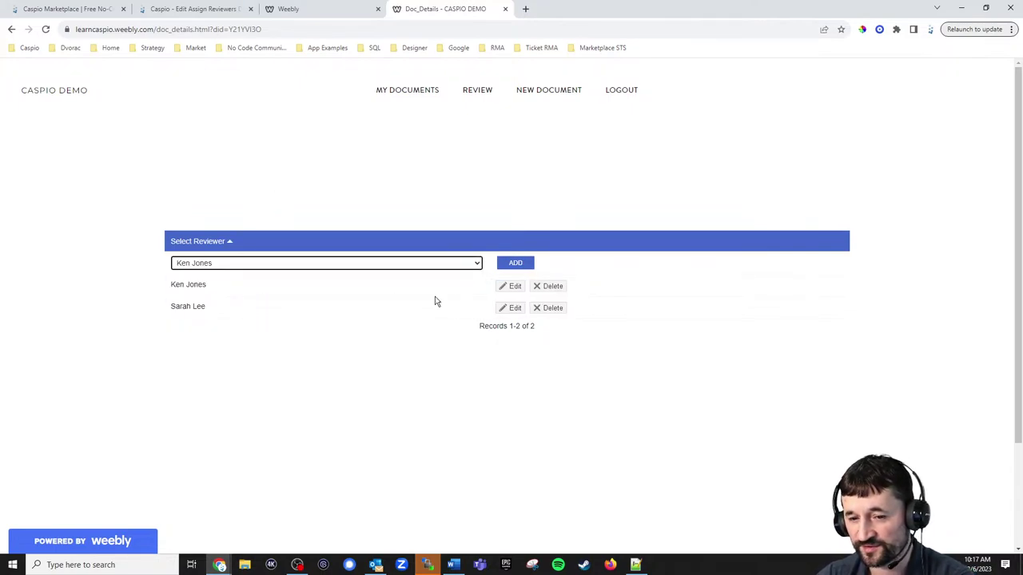
left_click(505, 266)
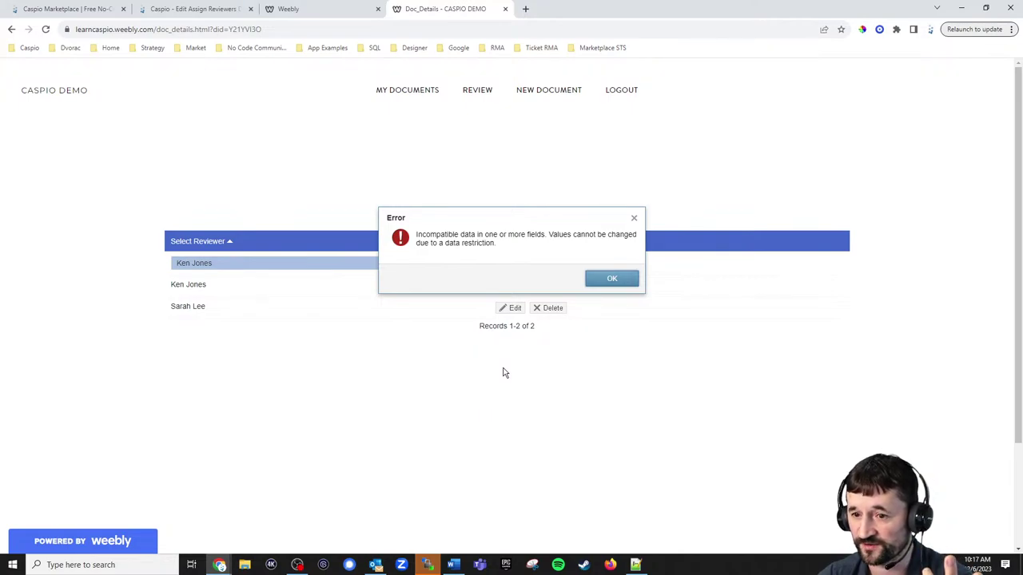
left_click(601, 280)
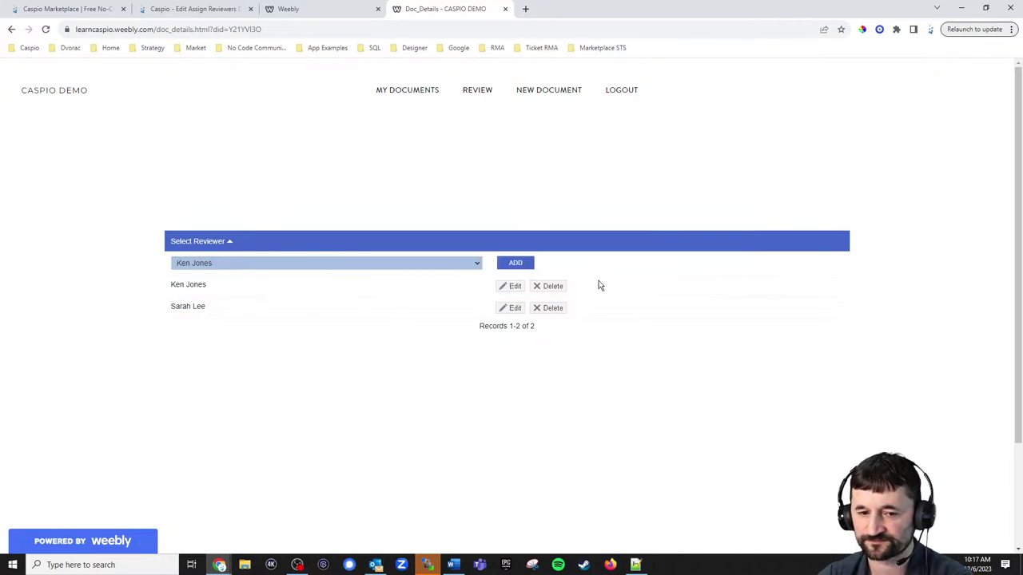
left_click(331, 267)
left_click(327, 278)
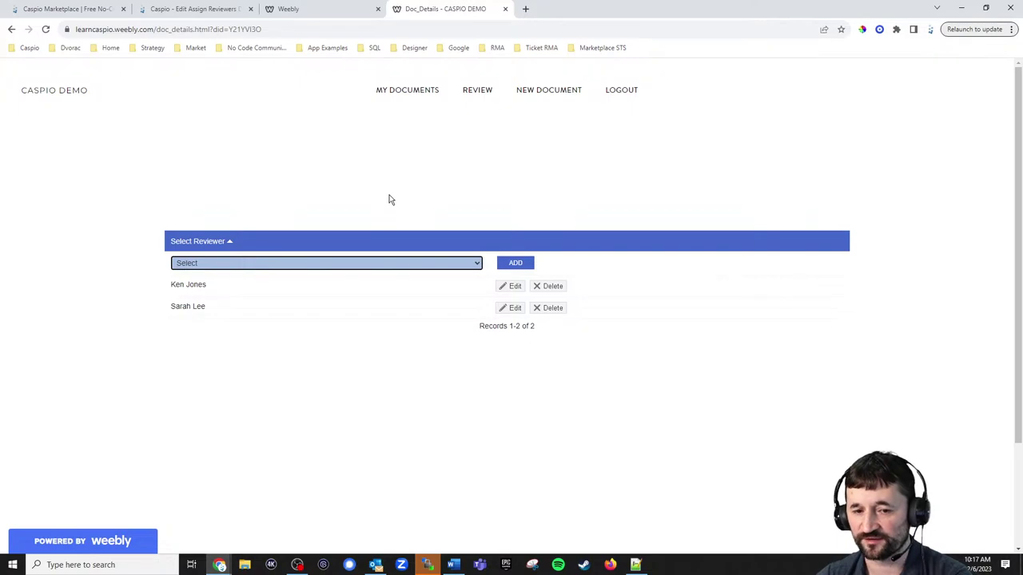
left_click(390, 200)
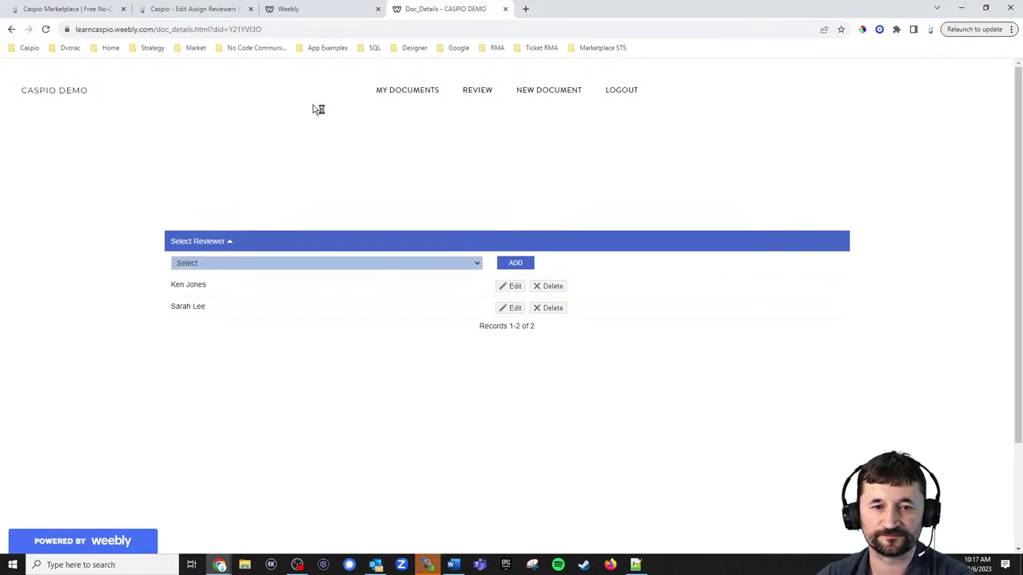
left_click(210, 10)
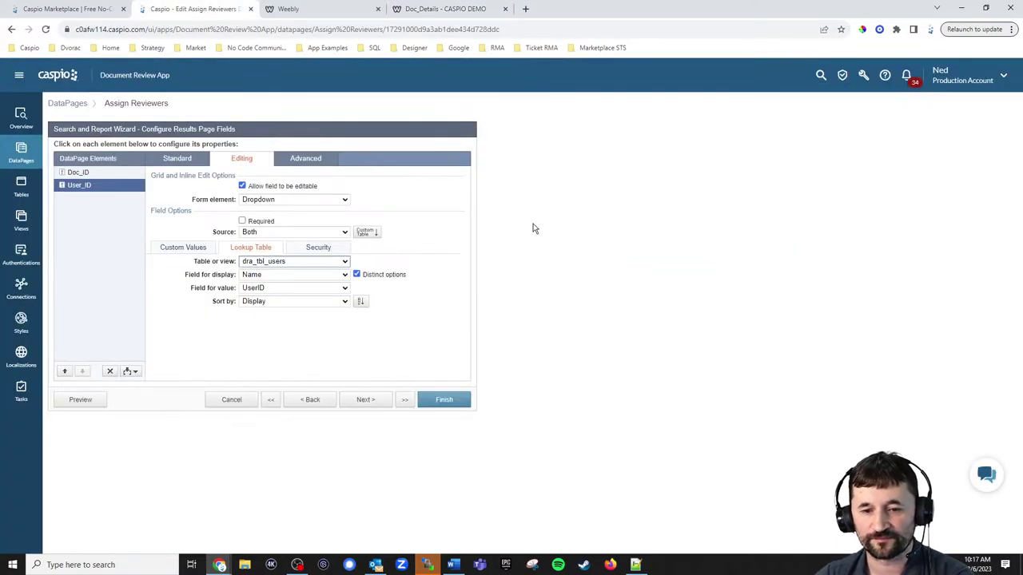
Advance Assign Reviewers to the Details Page step, left at No Details Page.
left_click(368, 404)
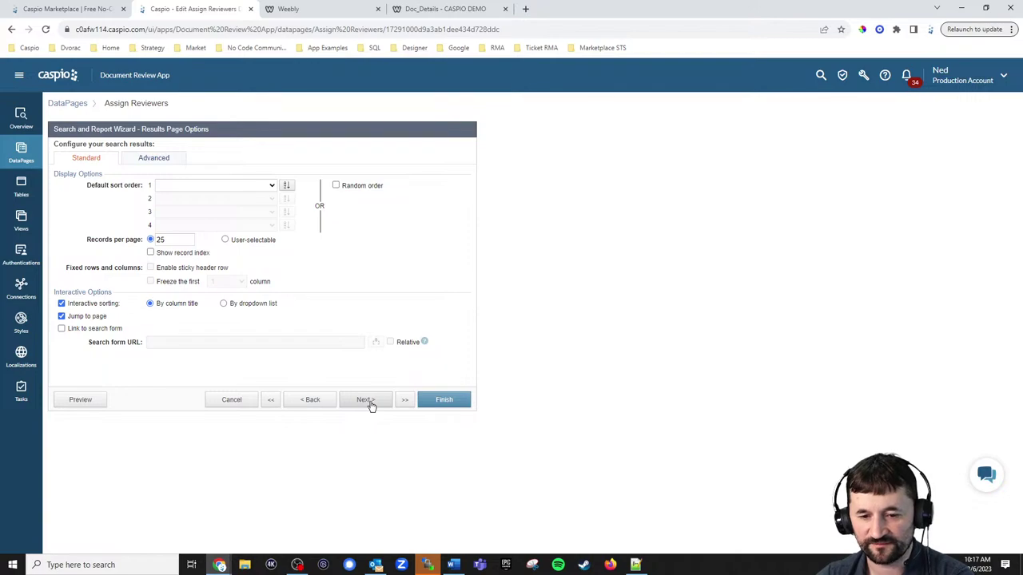
left_click(386, 402)
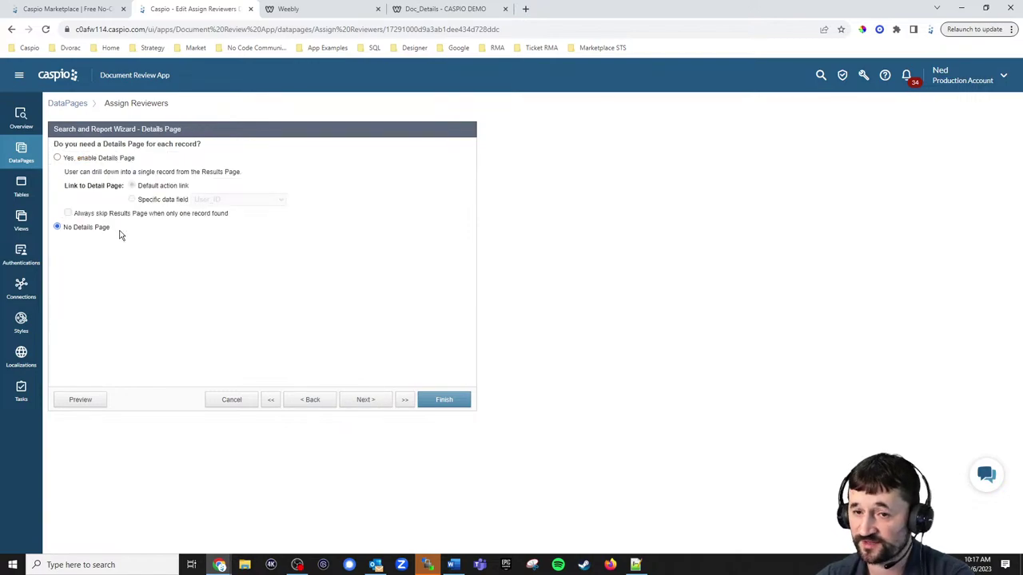
left_click(429, 14)
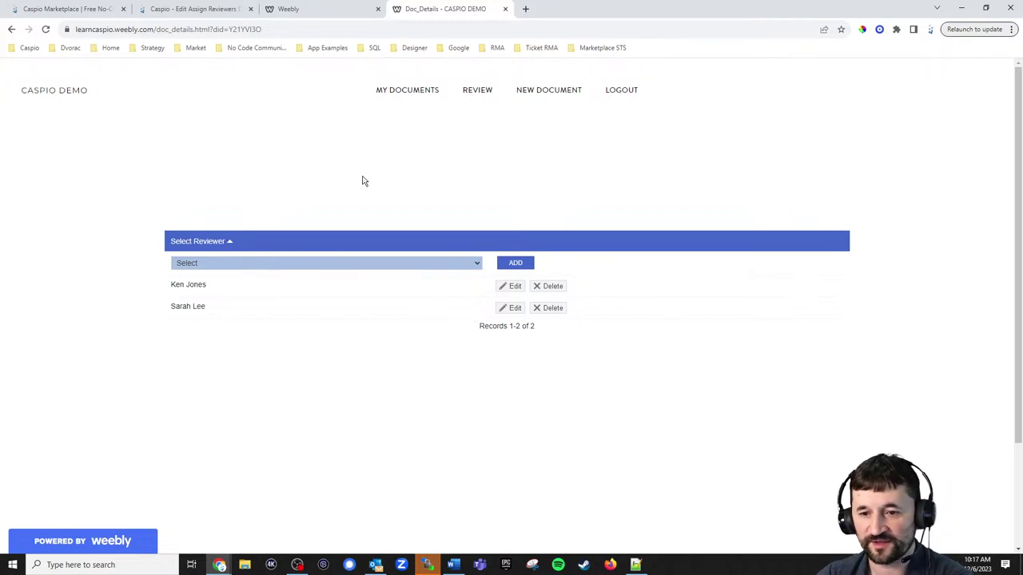
View the two reviews on Tennis Guide, then start cancelling Caspio's Assign Reviewers edit.
left_click(412, 91)
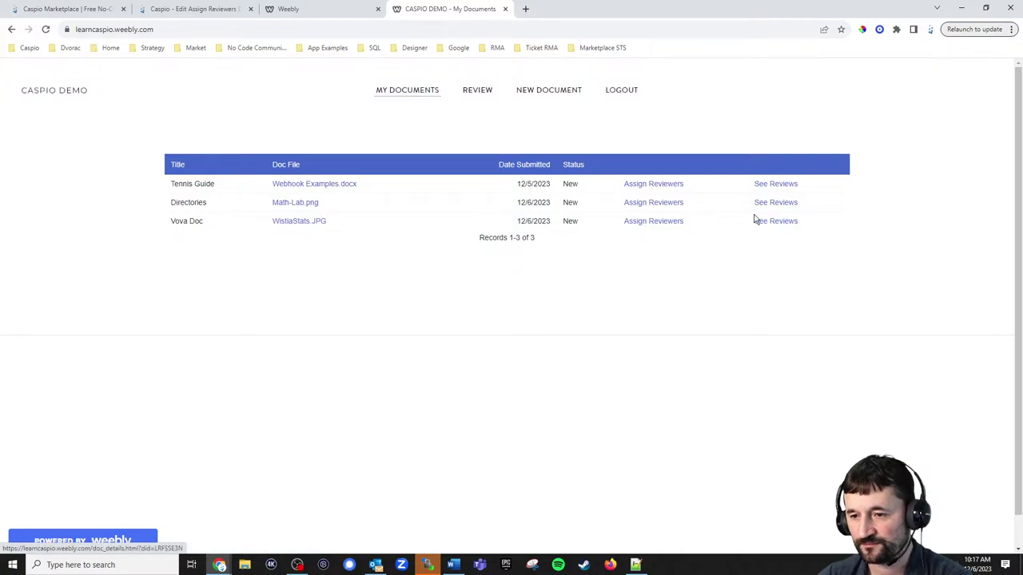
left_click(774, 184)
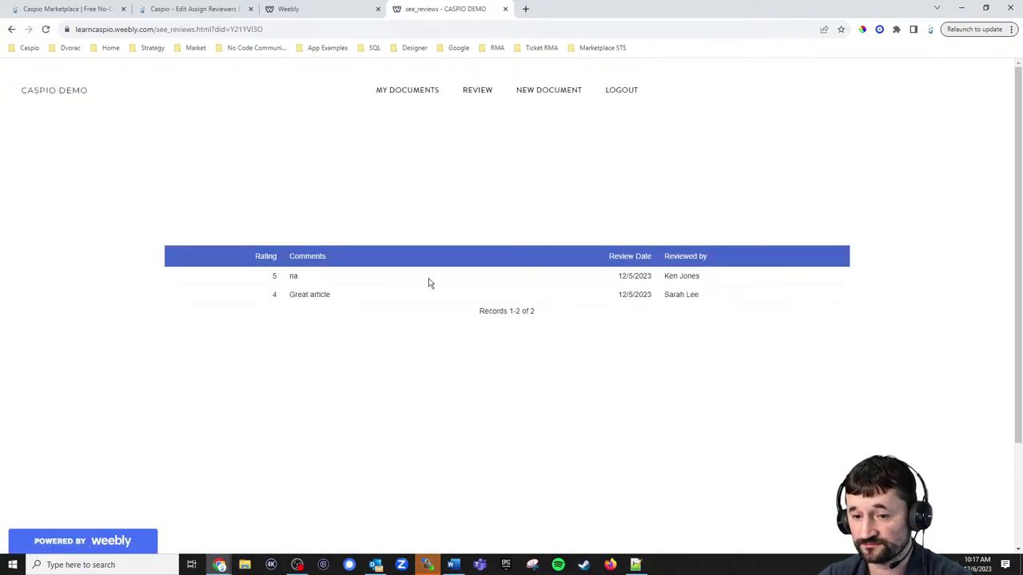
left_click(141, 11)
left_click(232, 400)
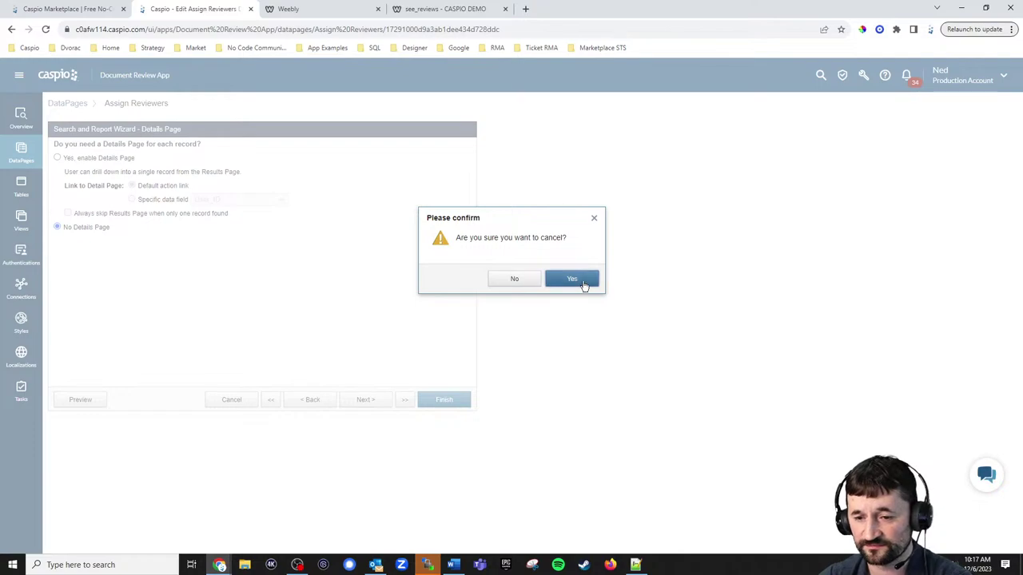
Discard the Assign Reviewers edit and review View Reviews' data source, search type and Doc_ID filter.
left_click(573, 279)
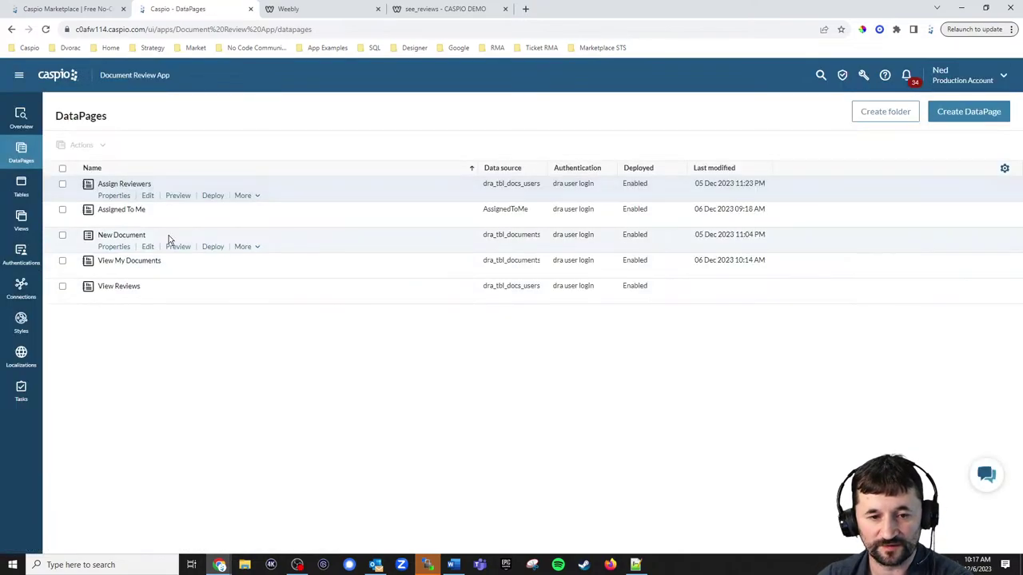
left_click(148, 299)
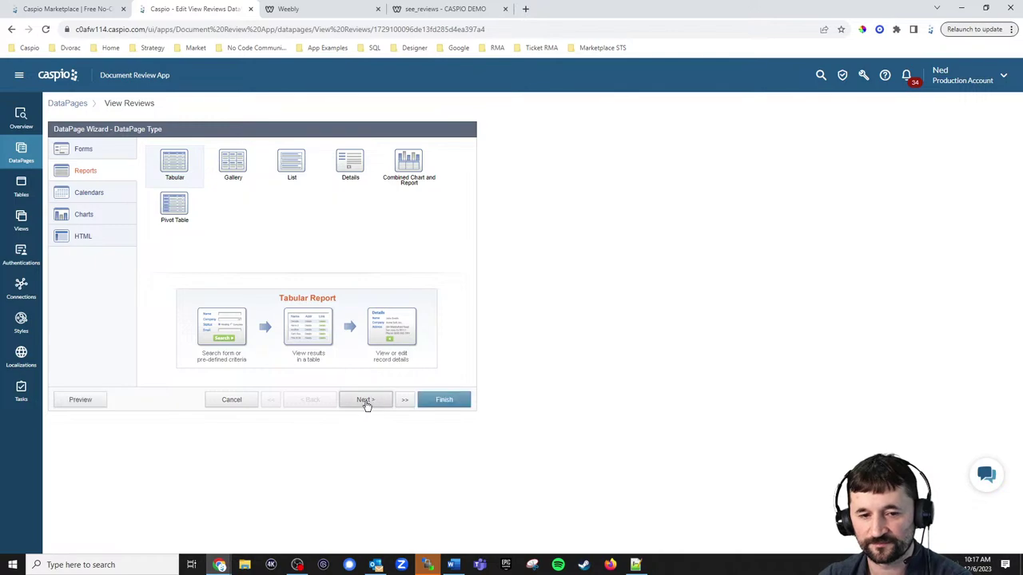
left_click(365, 402)
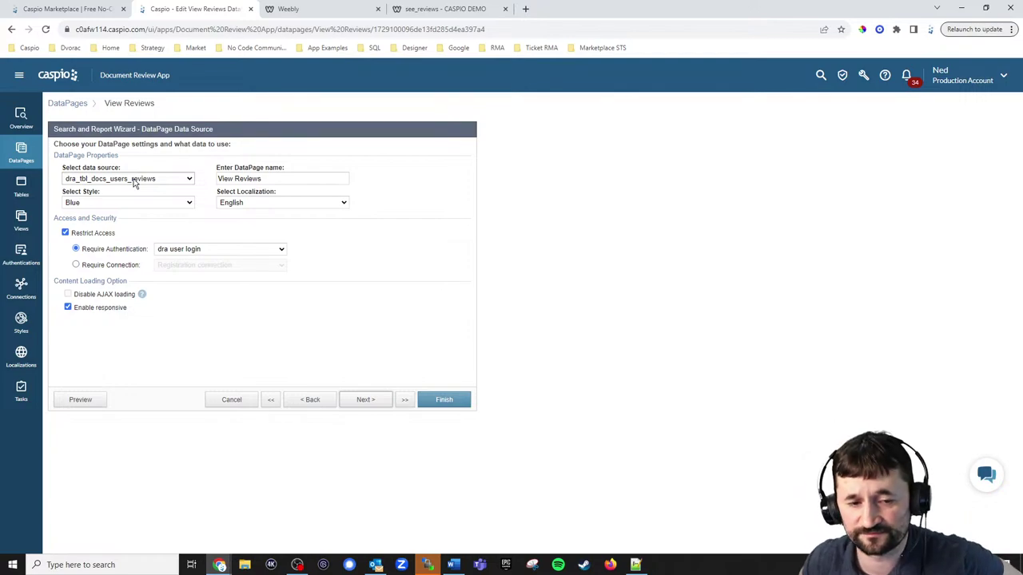
left_click(375, 404)
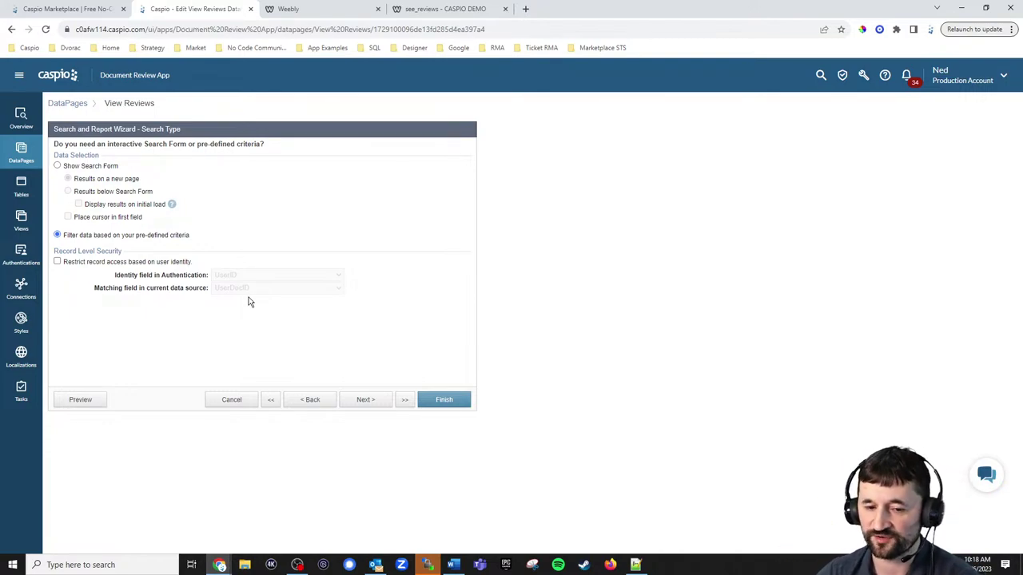
left_click(365, 400)
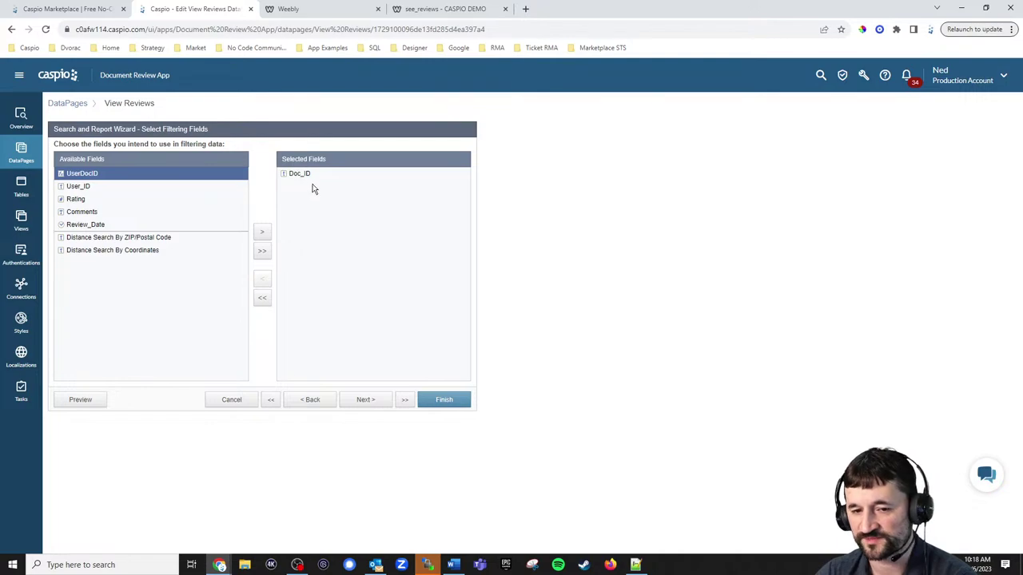
left_click(366, 400)
left_click(247, 183)
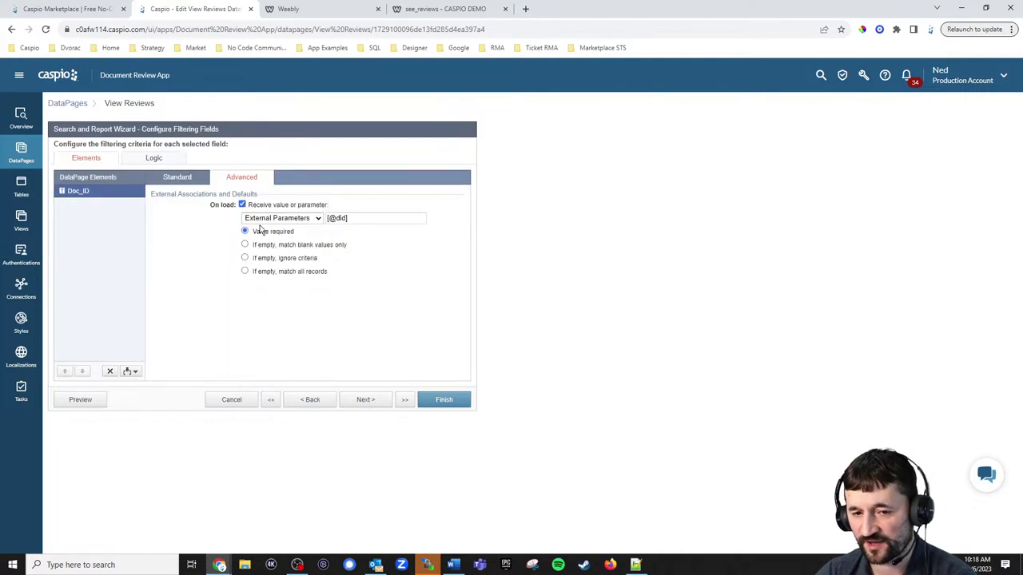
Review the User_ID, Rating, Comments and Review_Date results fields, then cancel without saving.
left_click(364, 401)
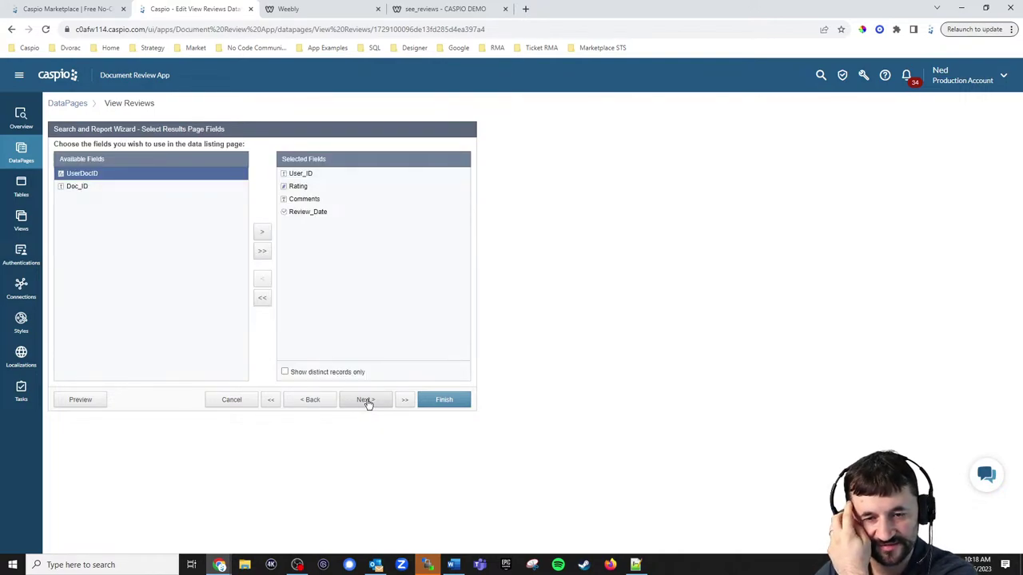
left_click(365, 400)
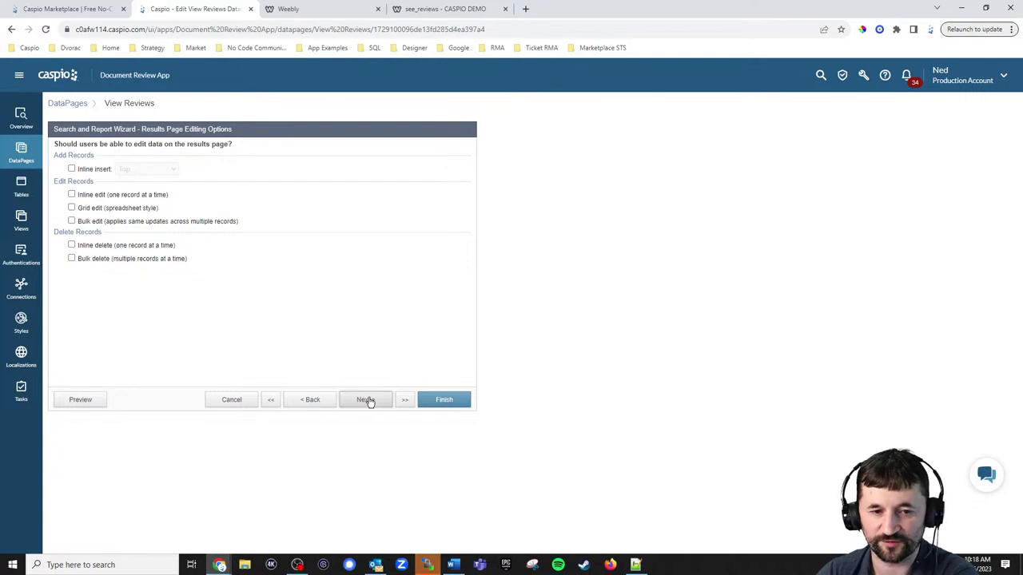
left_click(366, 400)
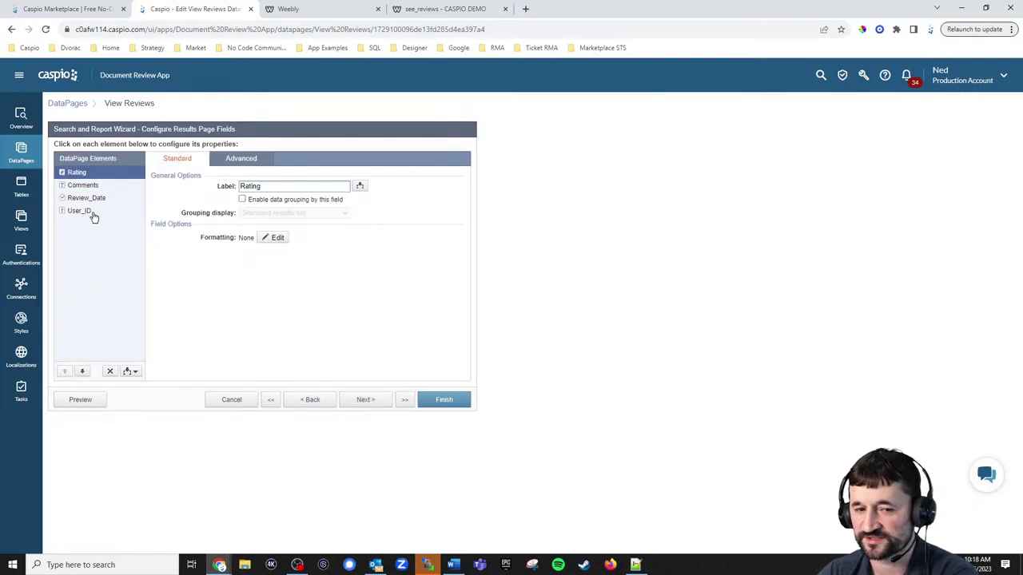
left_click(366, 402)
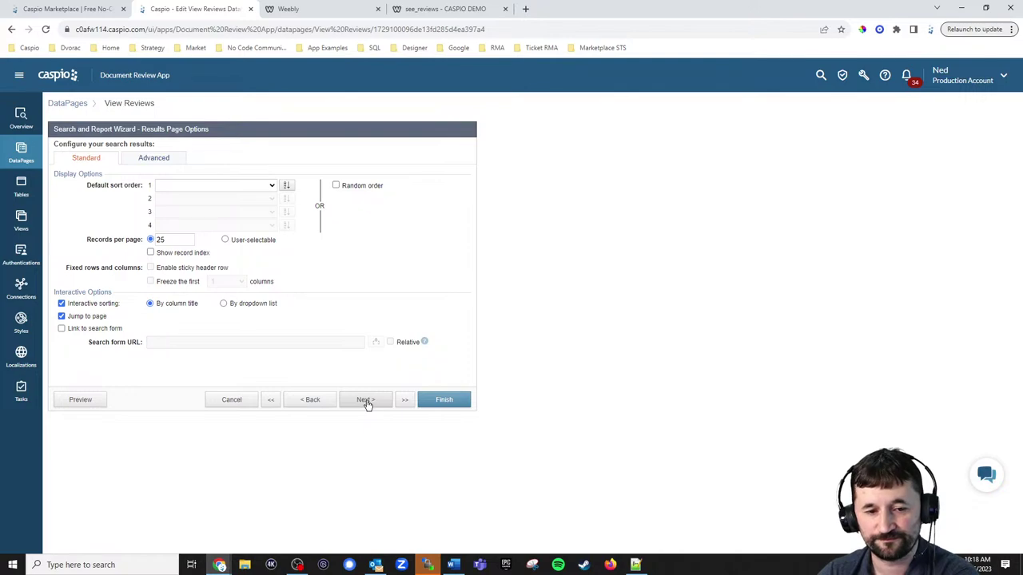
left_click(365, 401)
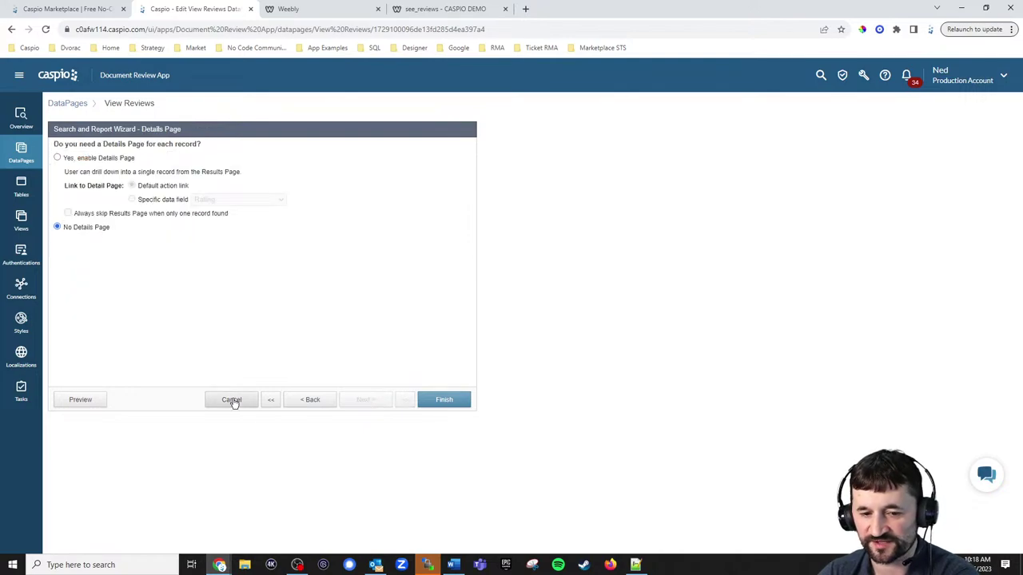
left_click(231, 400)
left_click(567, 281)
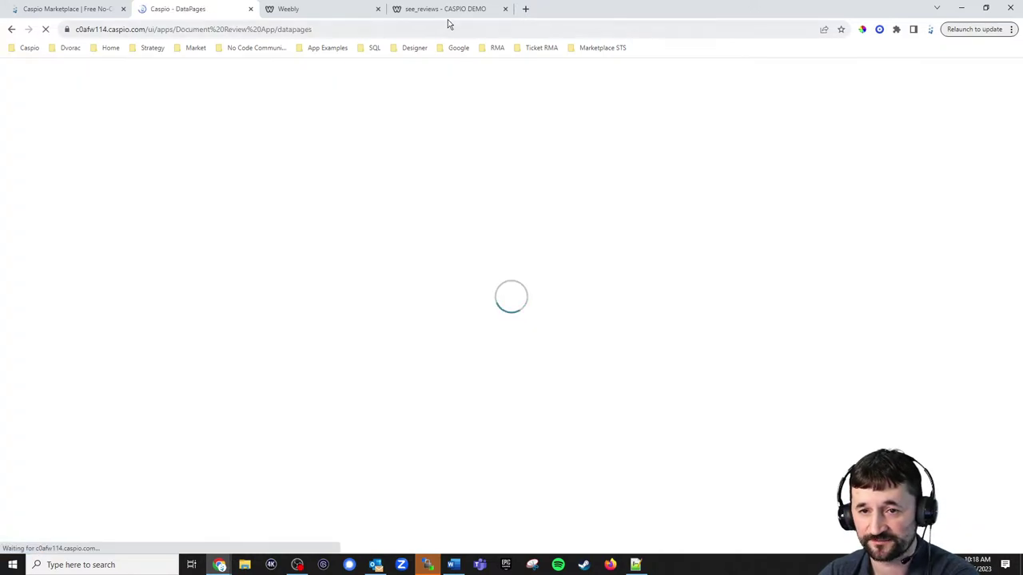
Check that the Weebly Review page shows no records found, then return to Caspio's DataPages list.
left_click(444, 11)
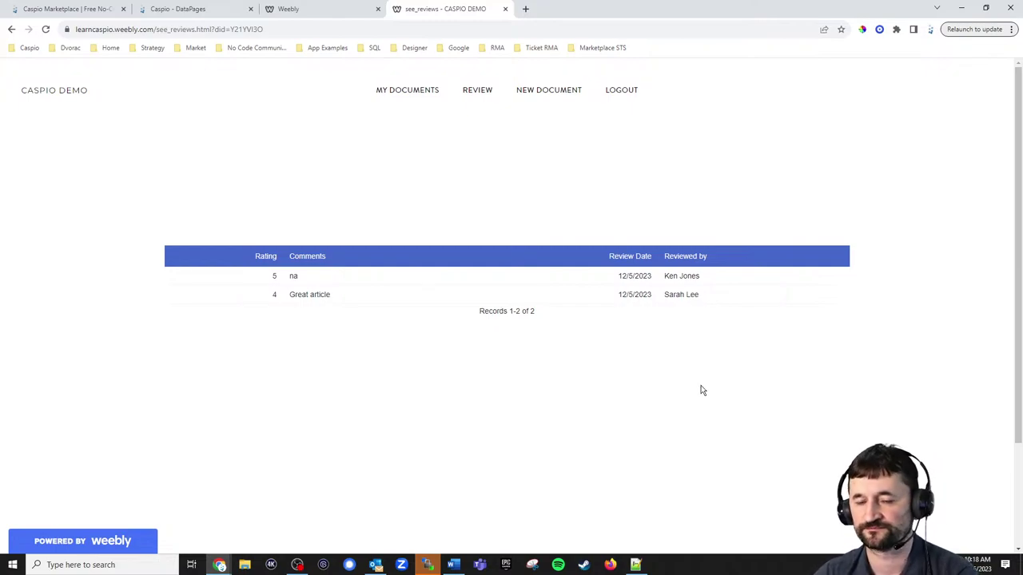
left_click(477, 90)
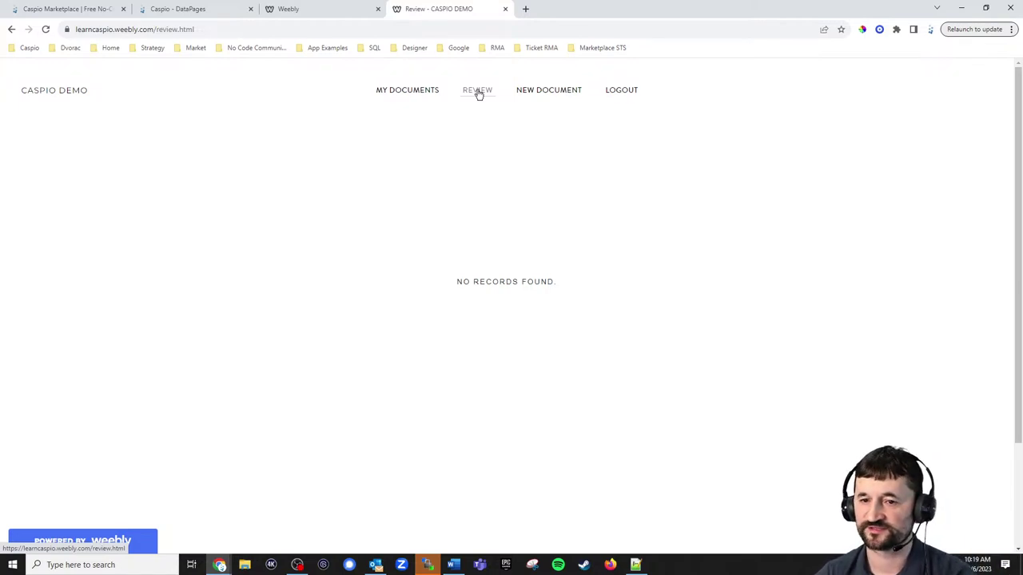
left_click(210, 15)
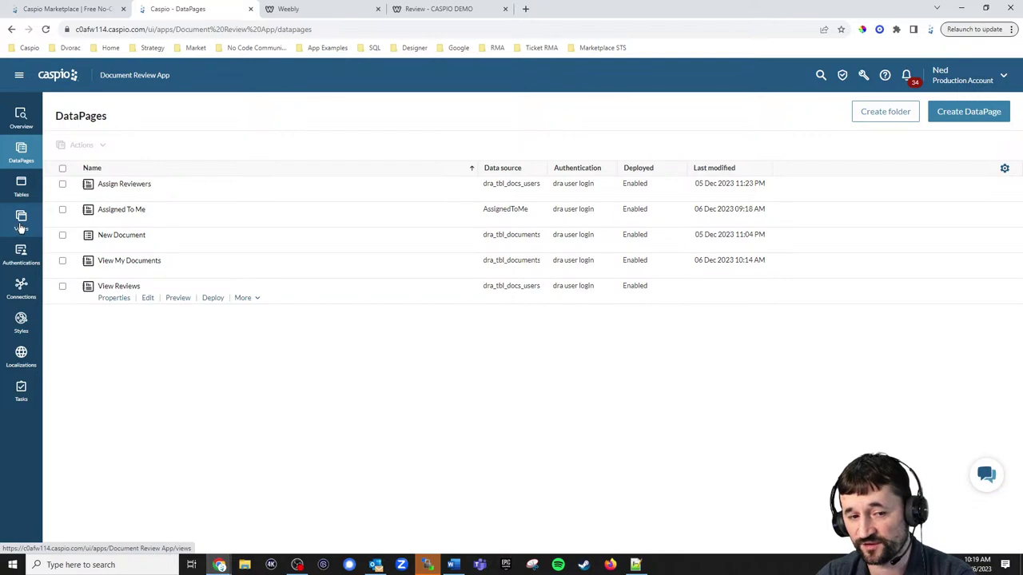
Open the Assigned To Me DataPage and keep AssignedToMe as its data source.
left_click(148, 225)
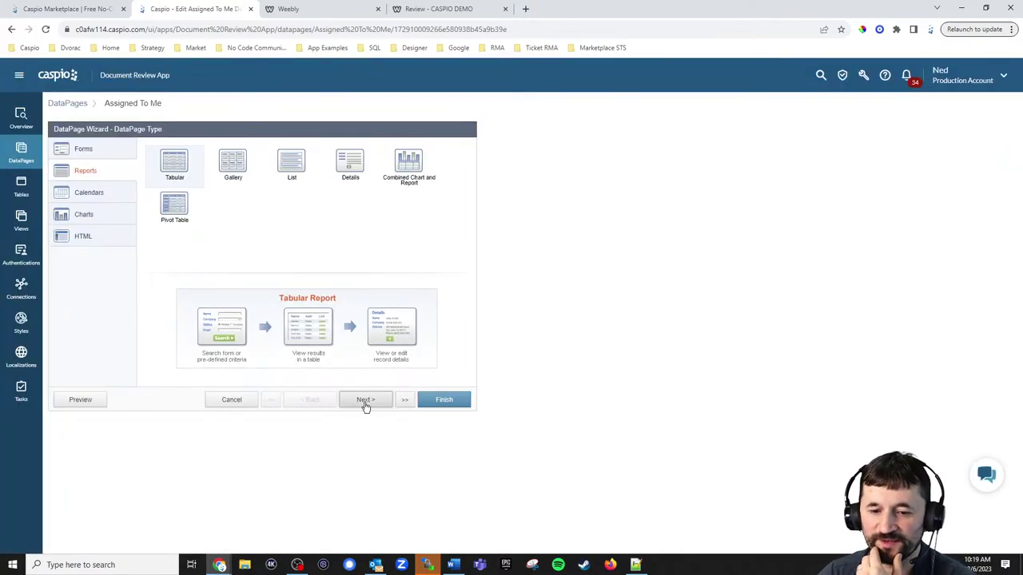
left_click(365, 401)
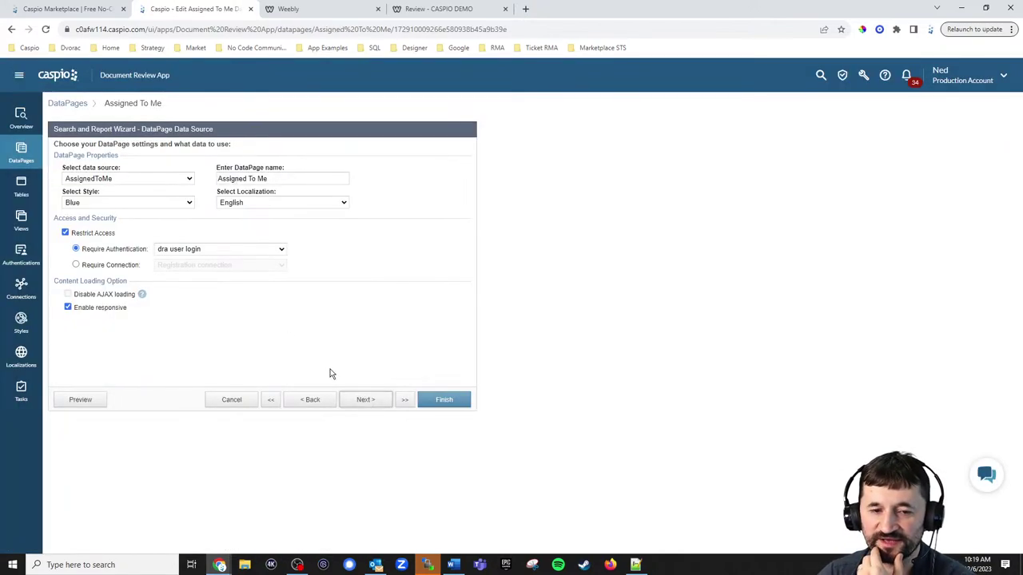
left_click(138, 180)
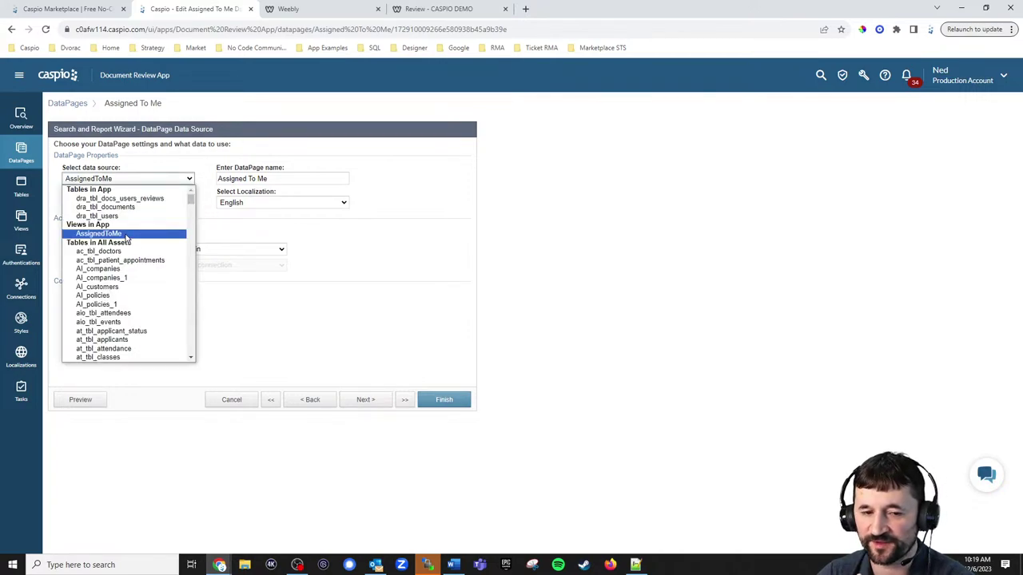
left_click(126, 234)
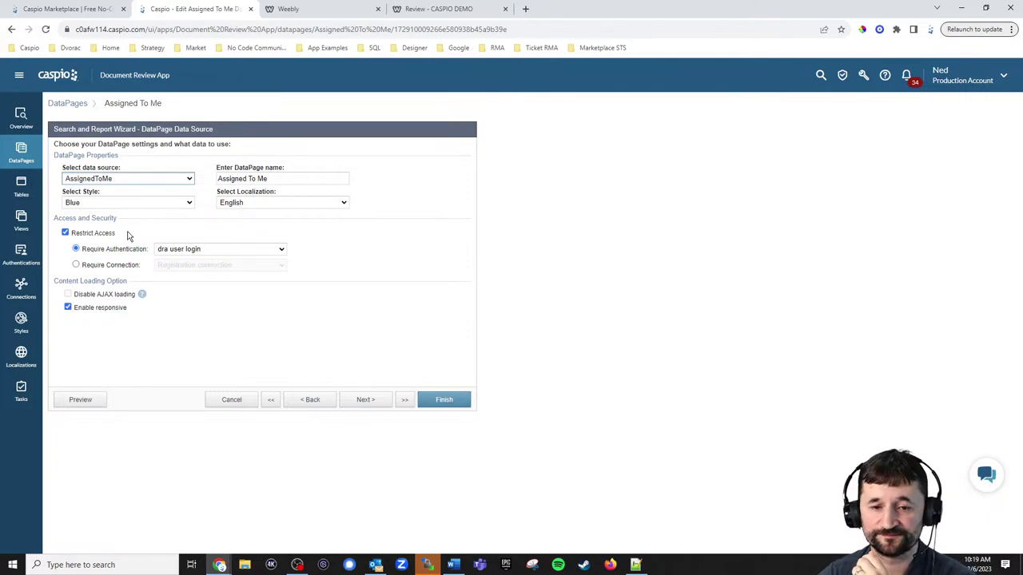
left_click(365, 402)
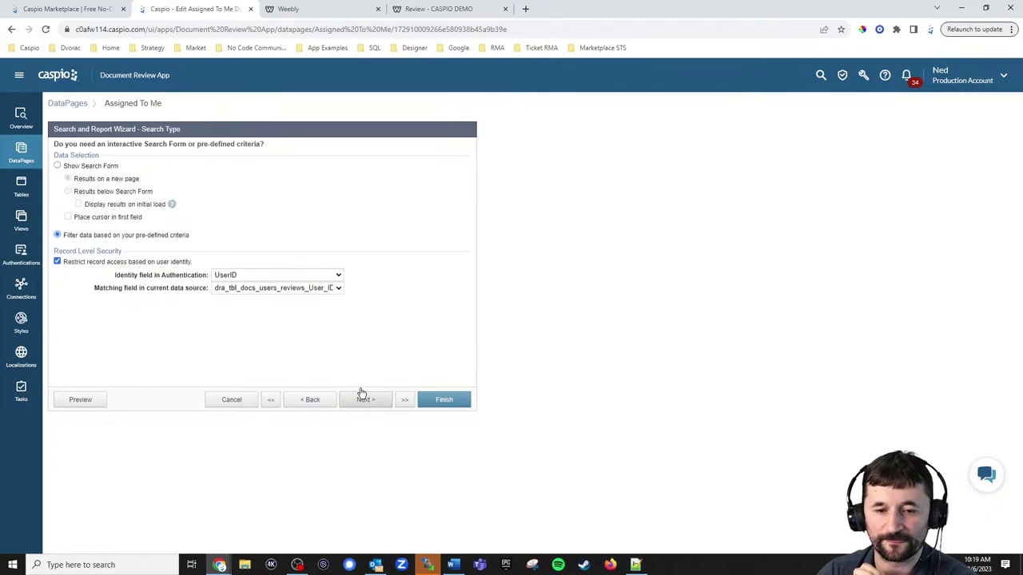
Confirm records are restricted by UserID, advance to editing options, then return to the Review page.
left_click(293, 288)
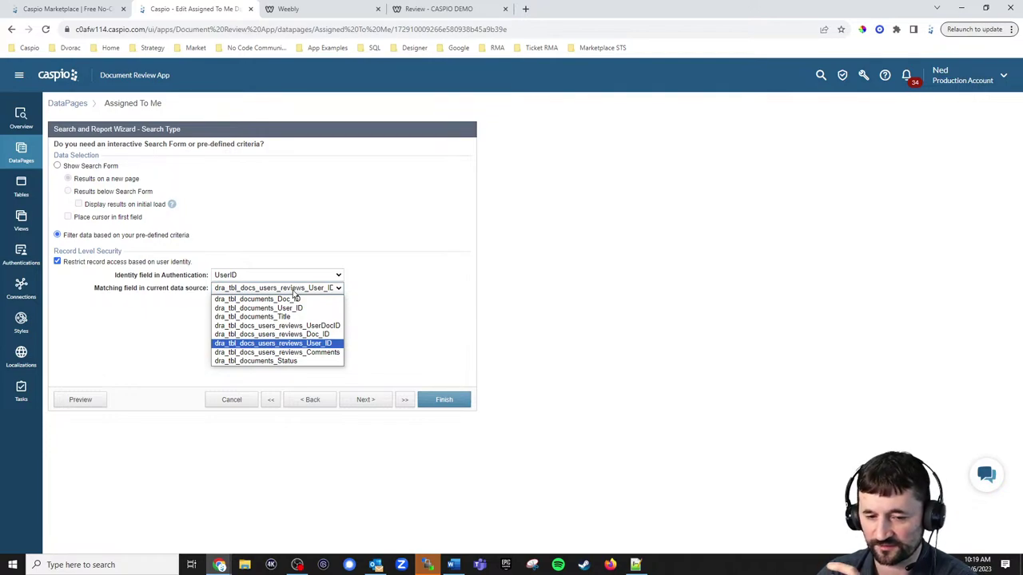
left_click(294, 289)
left_click(286, 275)
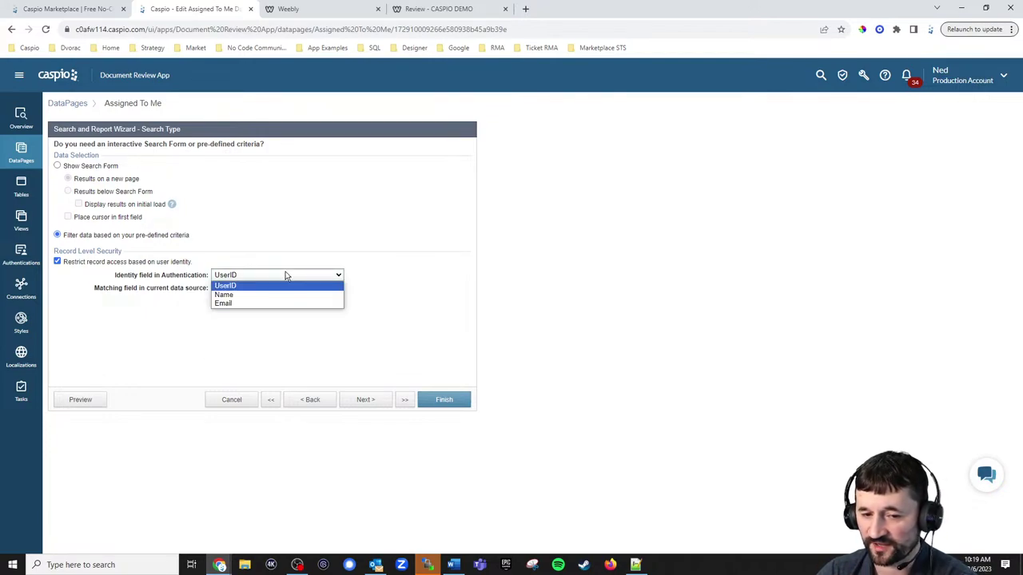
left_click(286, 276)
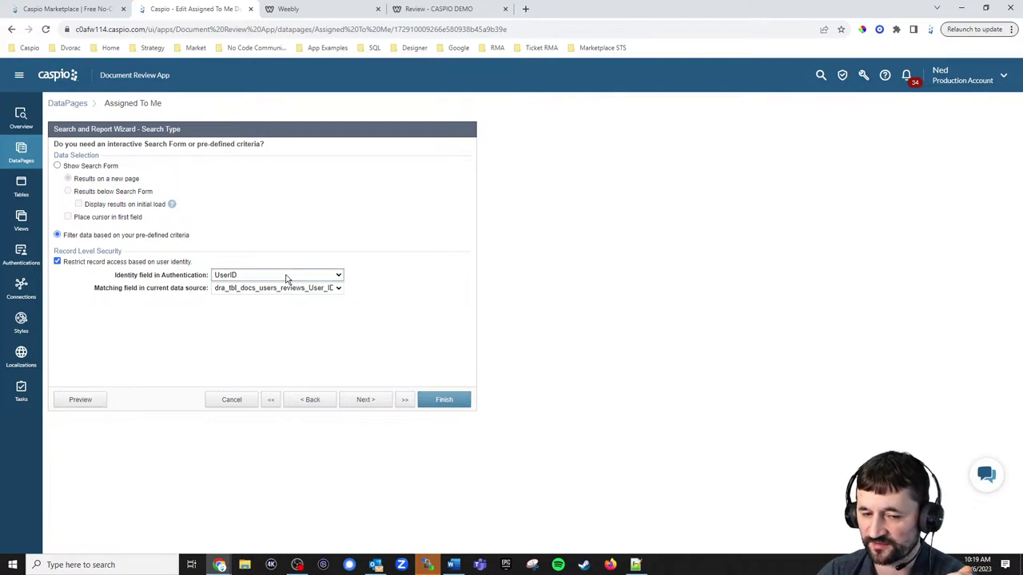
left_click(376, 407)
left_click(377, 406)
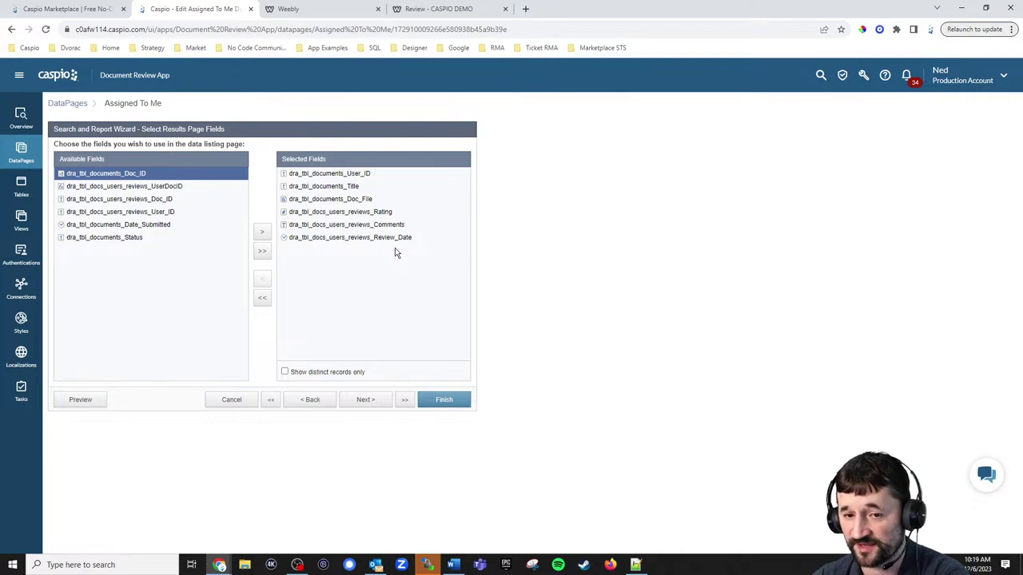
left_click(387, 400)
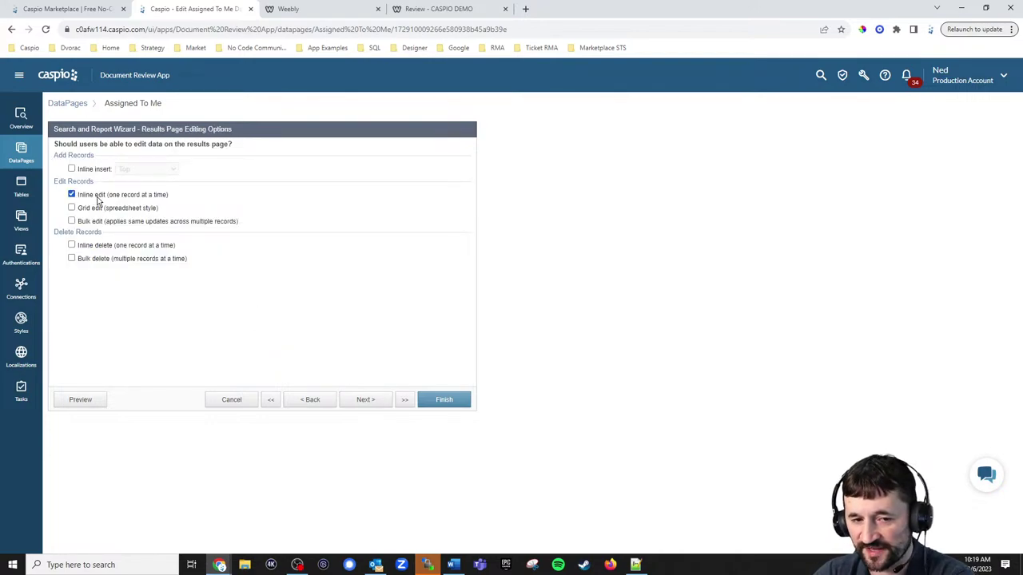
left_click(424, 9)
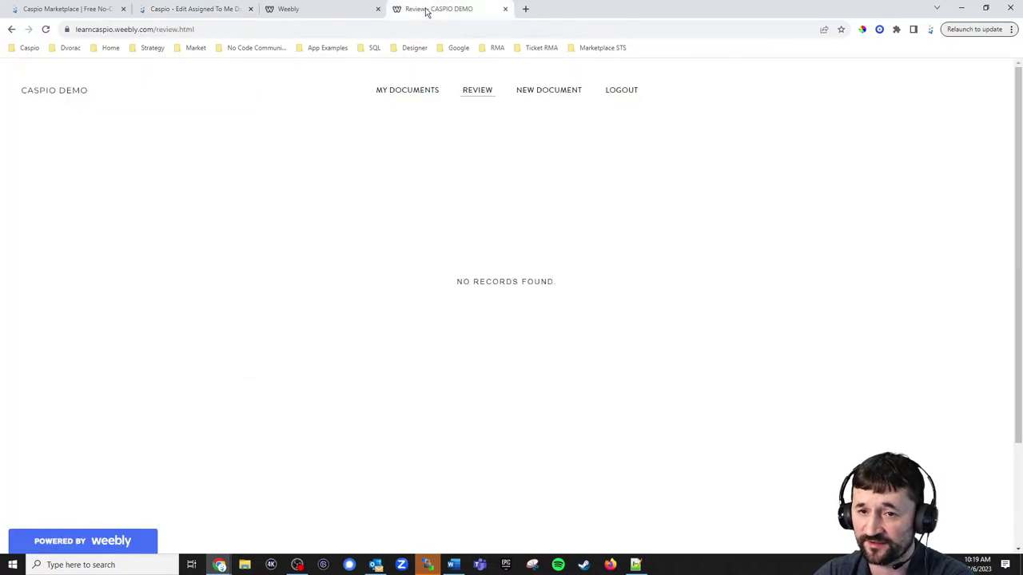
Log out and sign in as the second reviewer to list their three assigned documents.
left_click(622, 90)
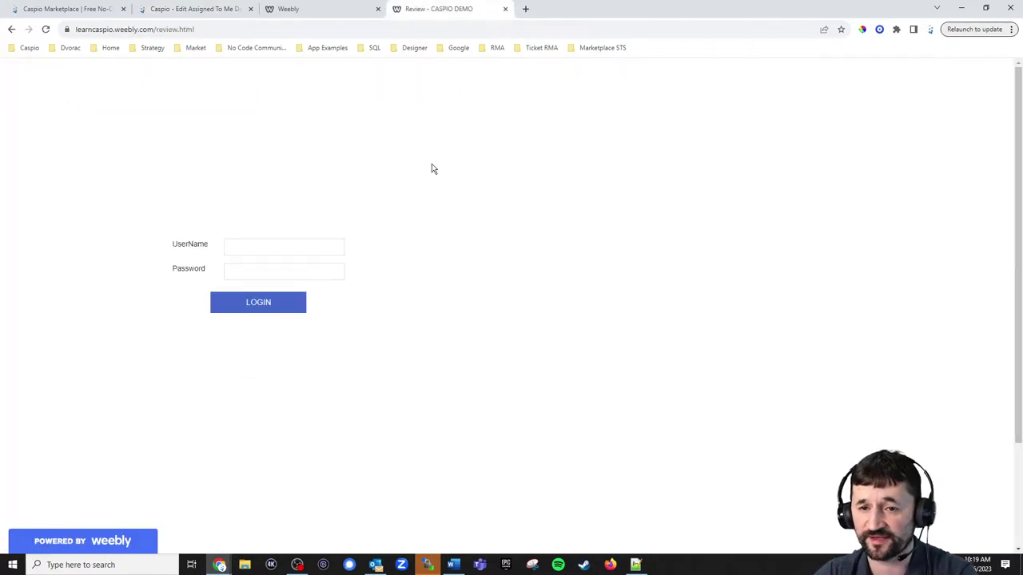
left_click(249, 249)
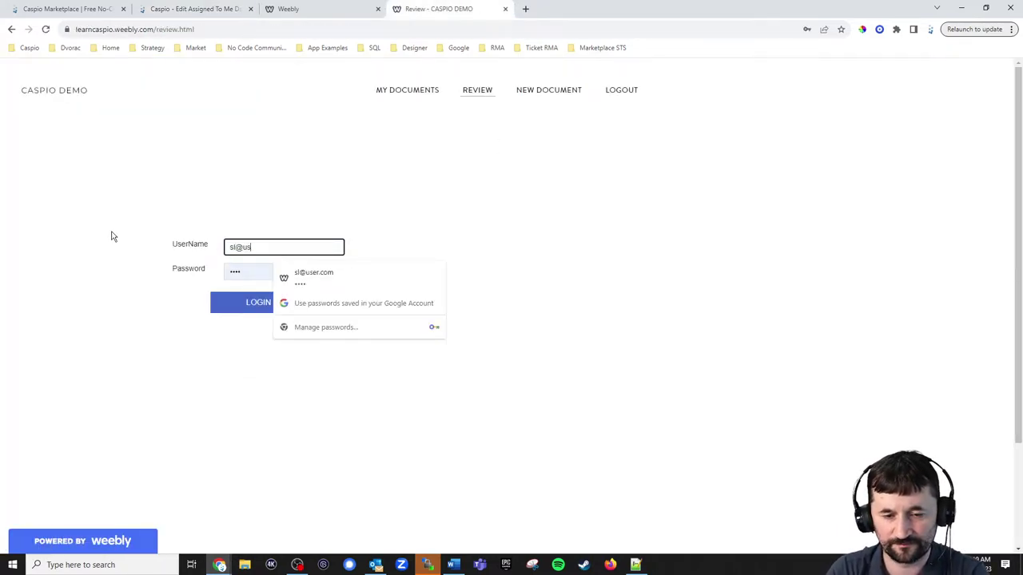
key("Tab")
key("Return")
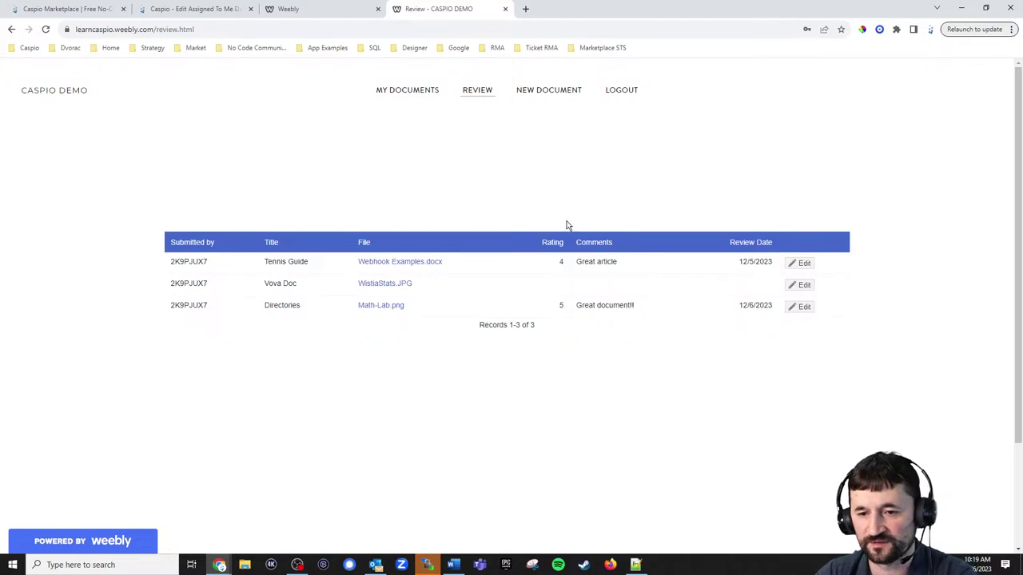
left_click(482, 97)
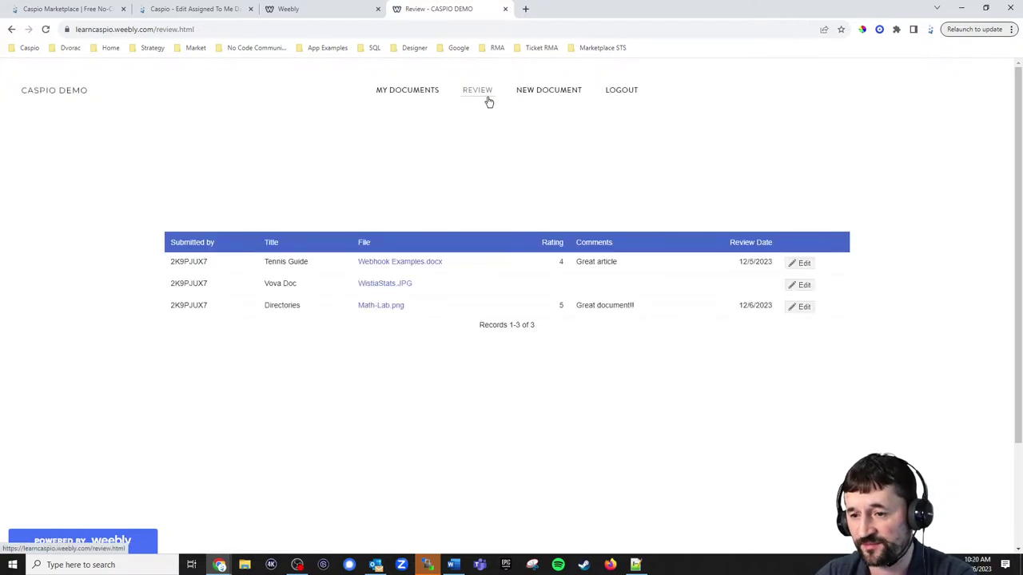
Try inline editing the Vova Doc row, cancel it, and return to the Caspio wizard.
left_click(803, 286)
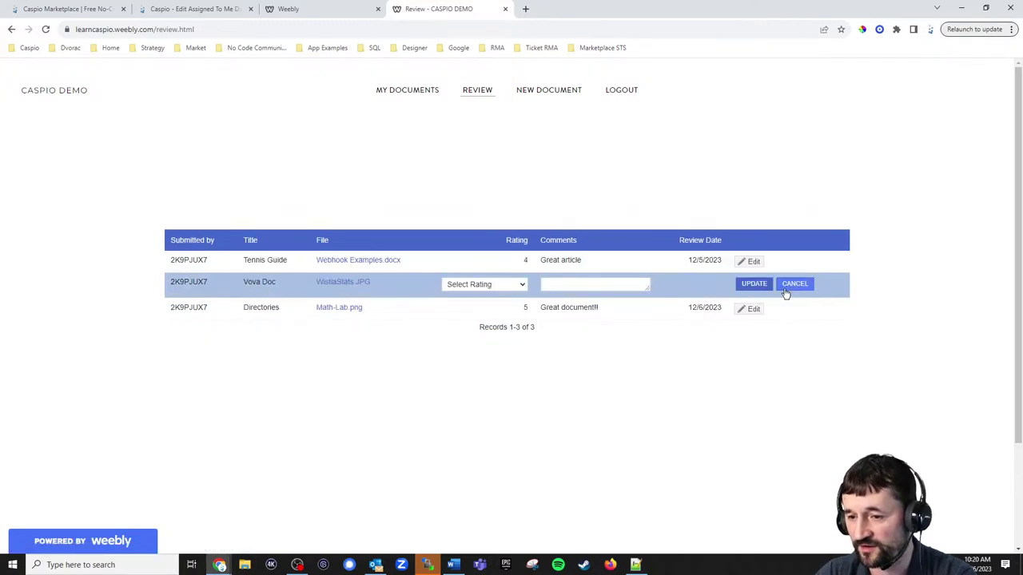
left_click(799, 286)
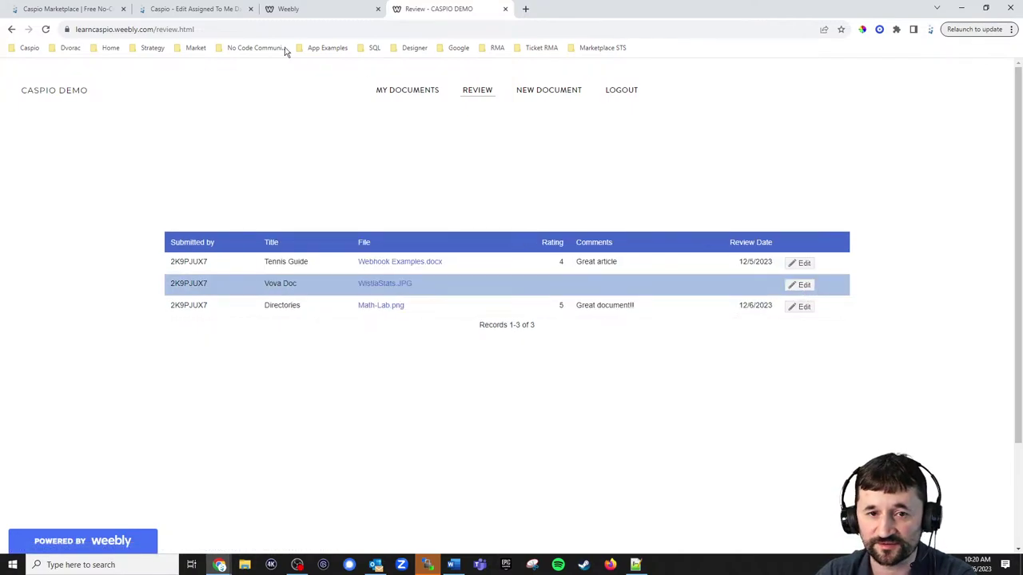
left_click(205, 12)
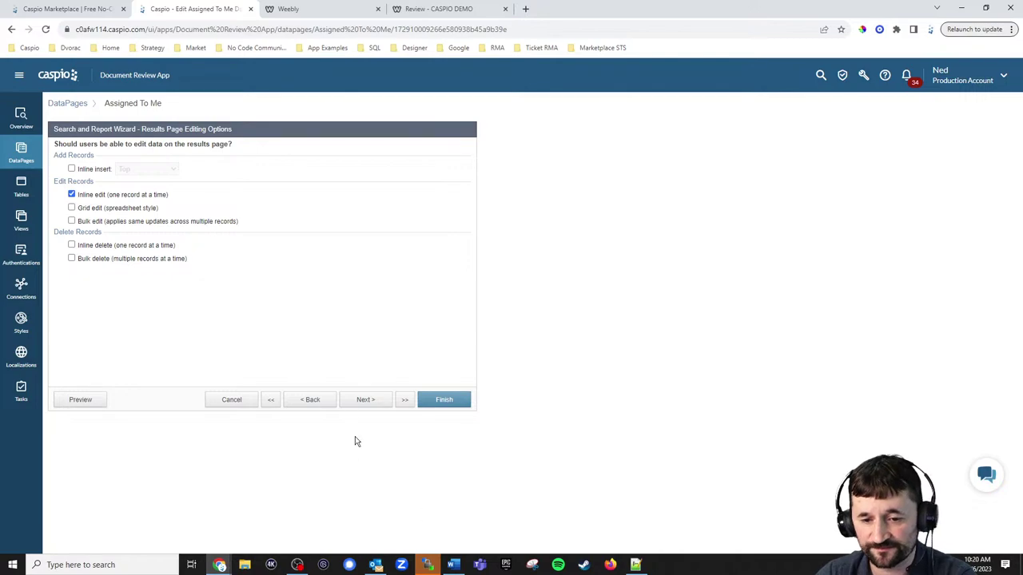
left_click(357, 401)
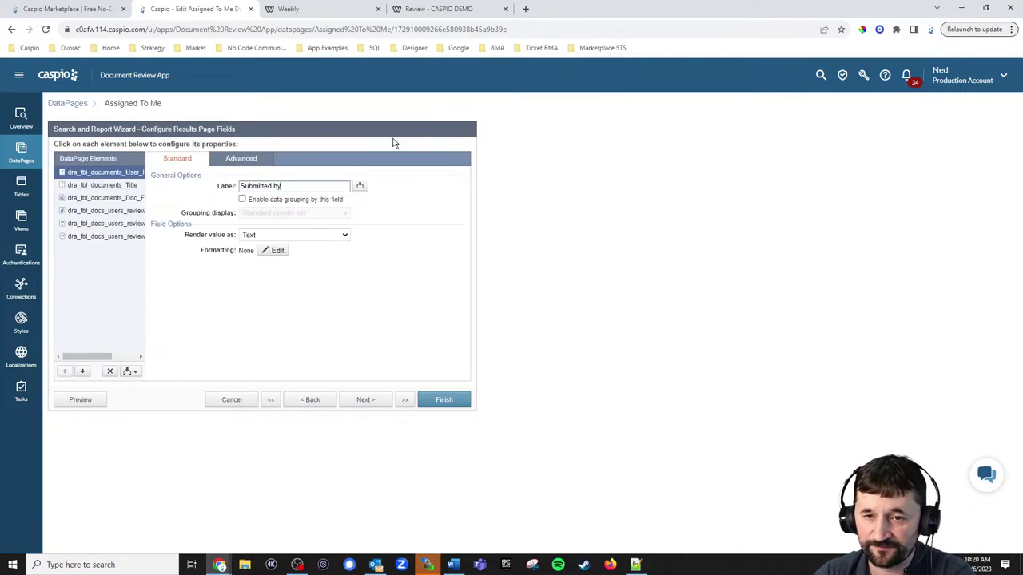
left_click(442, 9)
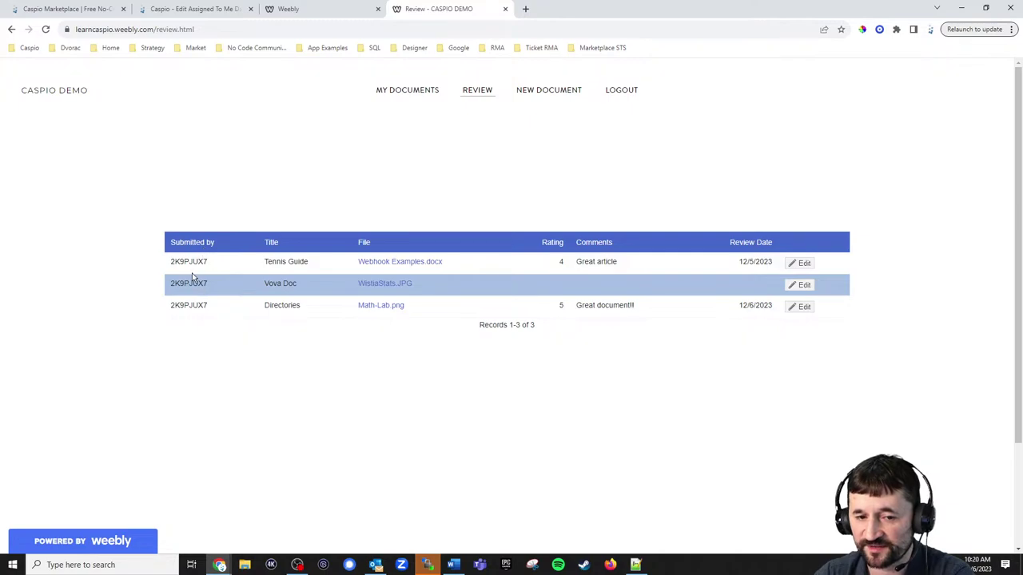
left_click(218, 268)
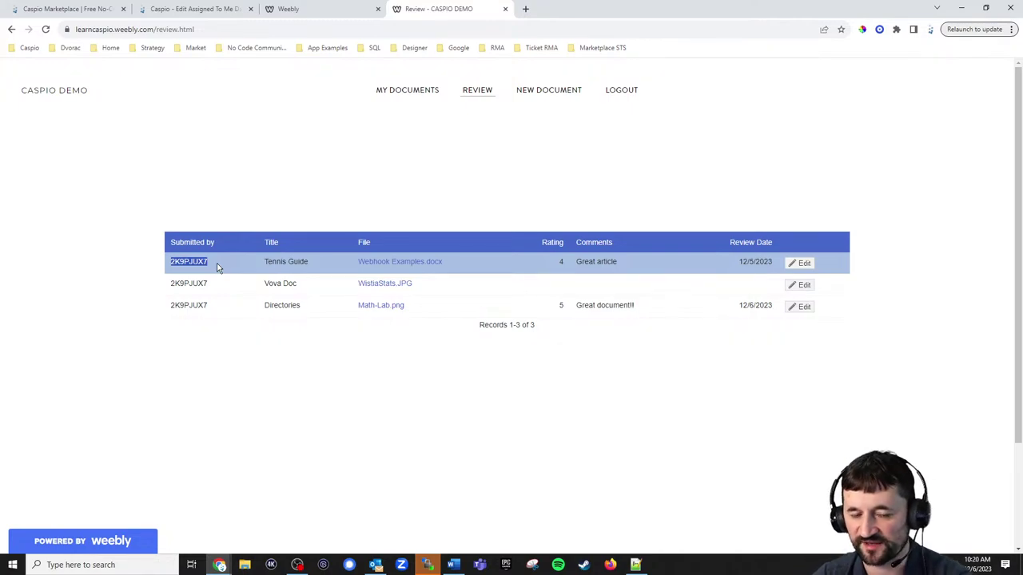
left_click(197, 11)
left_click(127, 186)
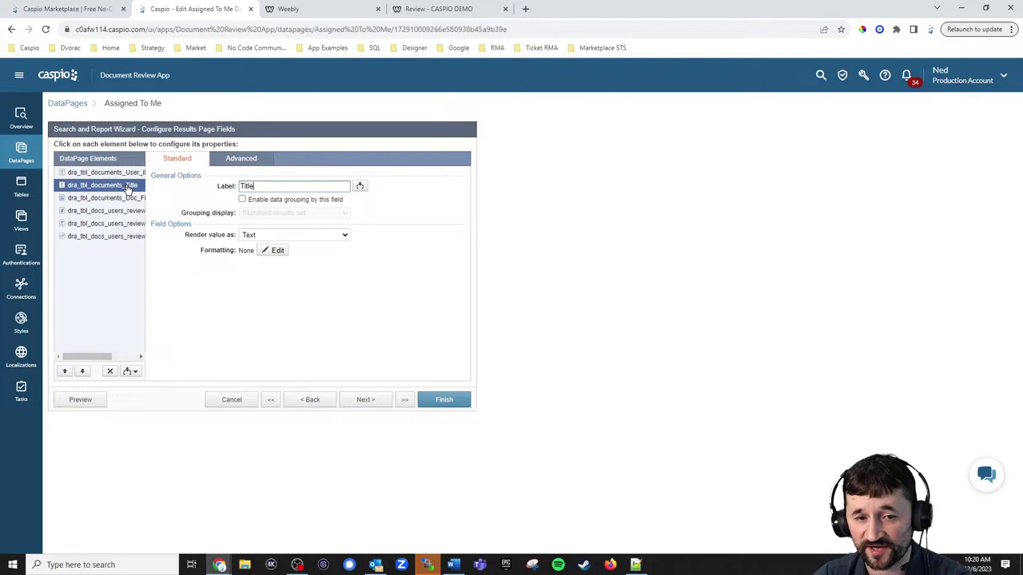
left_click(124, 198)
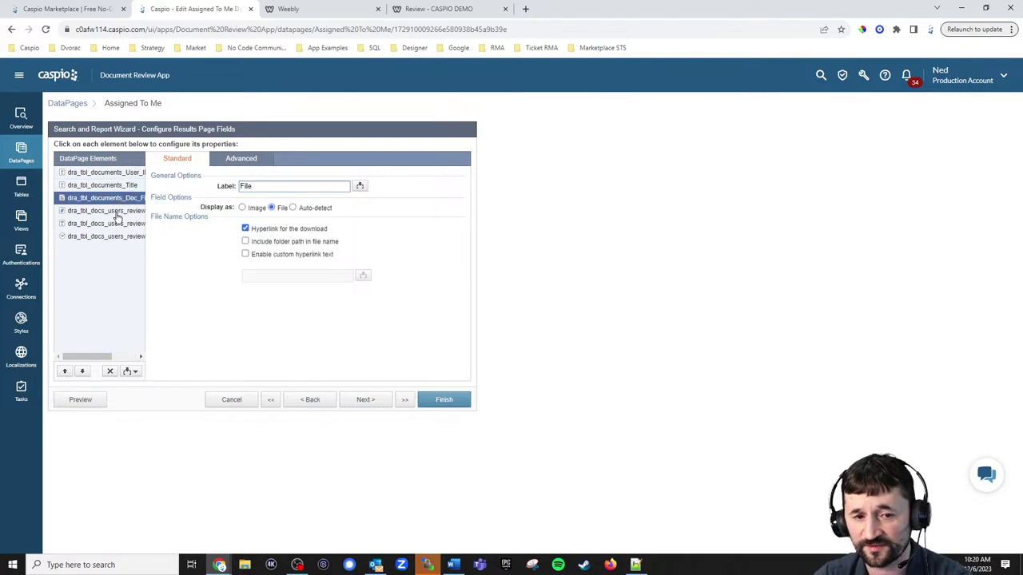
left_click(120, 212)
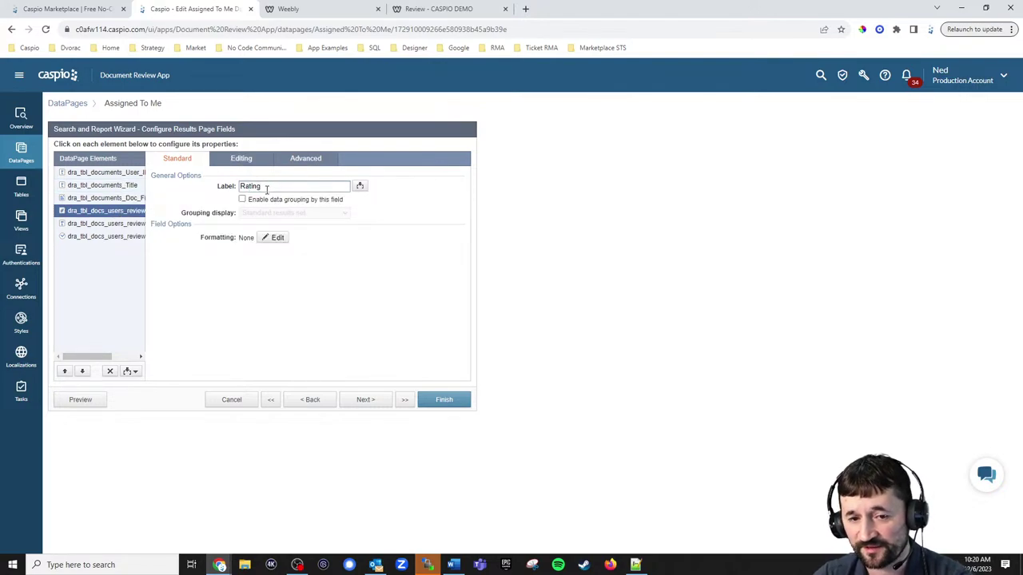
left_click(249, 163)
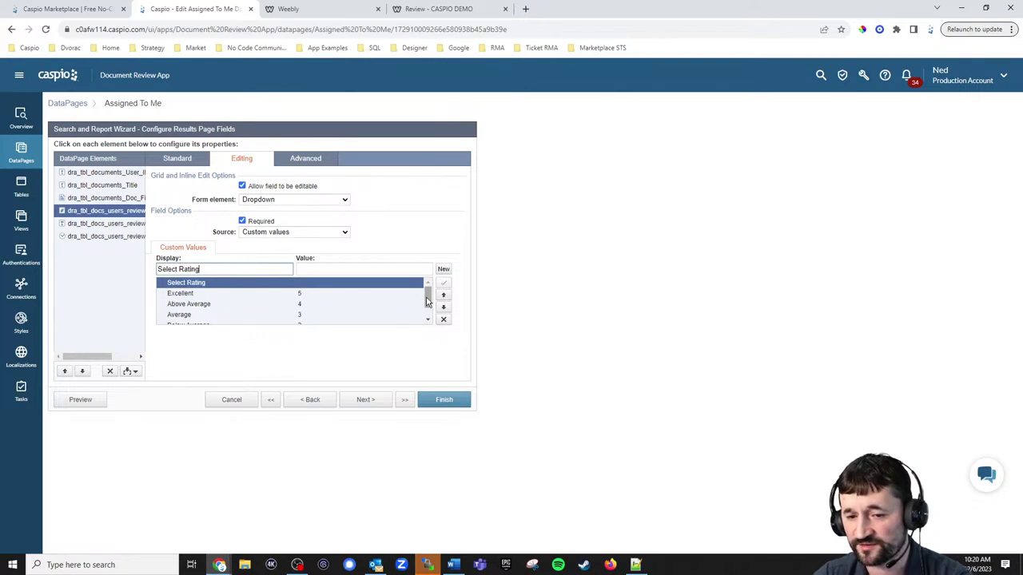
scroll(426, 300, "down", 2)
scroll(429, 299, "up", 2)
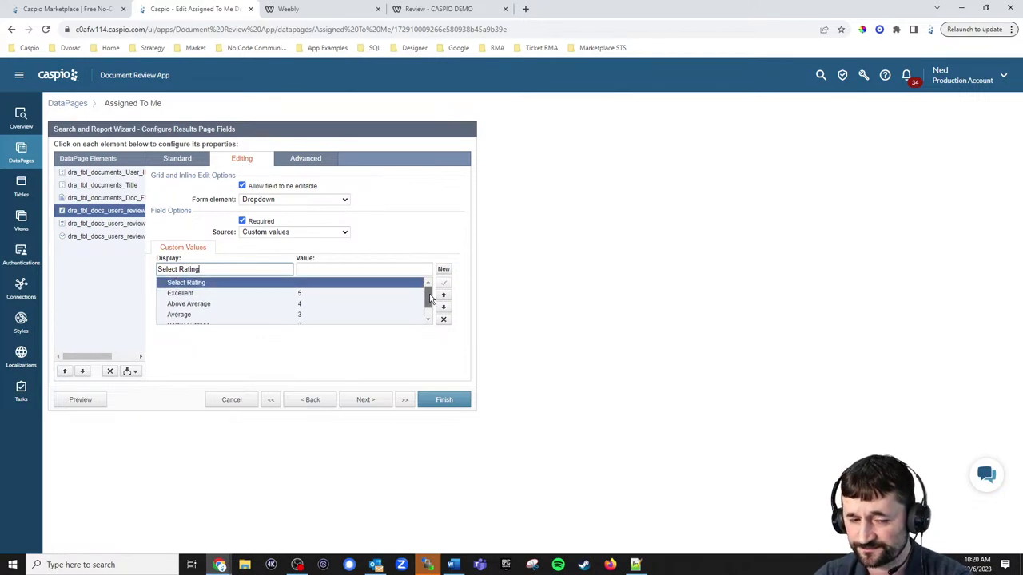
left_click(124, 223)
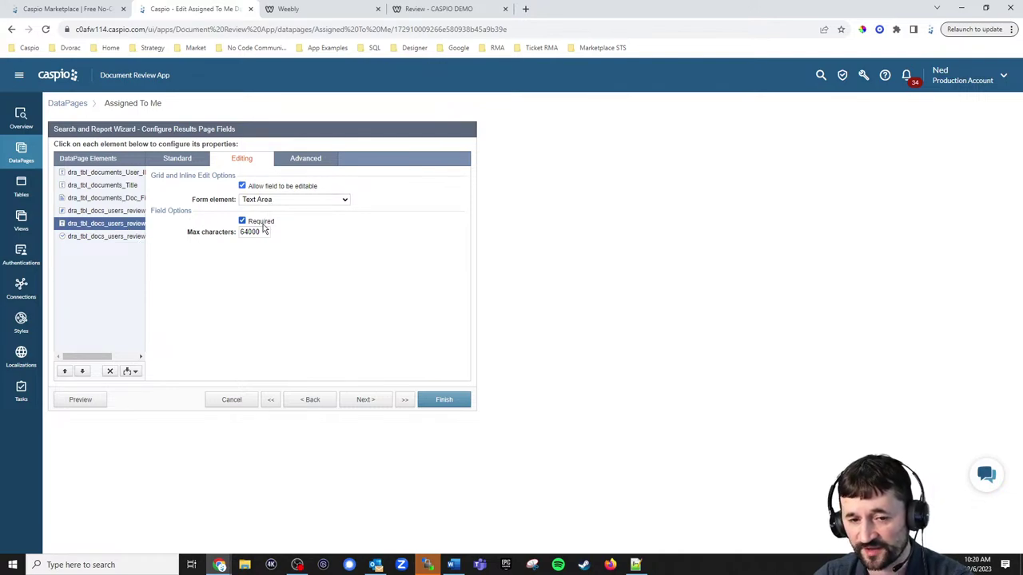
left_click(114, 238)
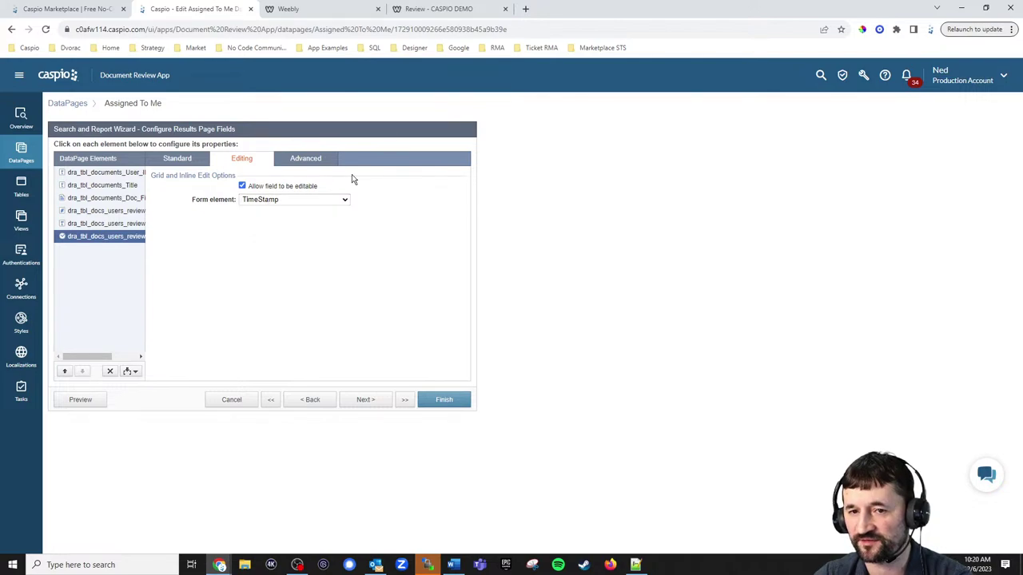
left_click(444, 10)
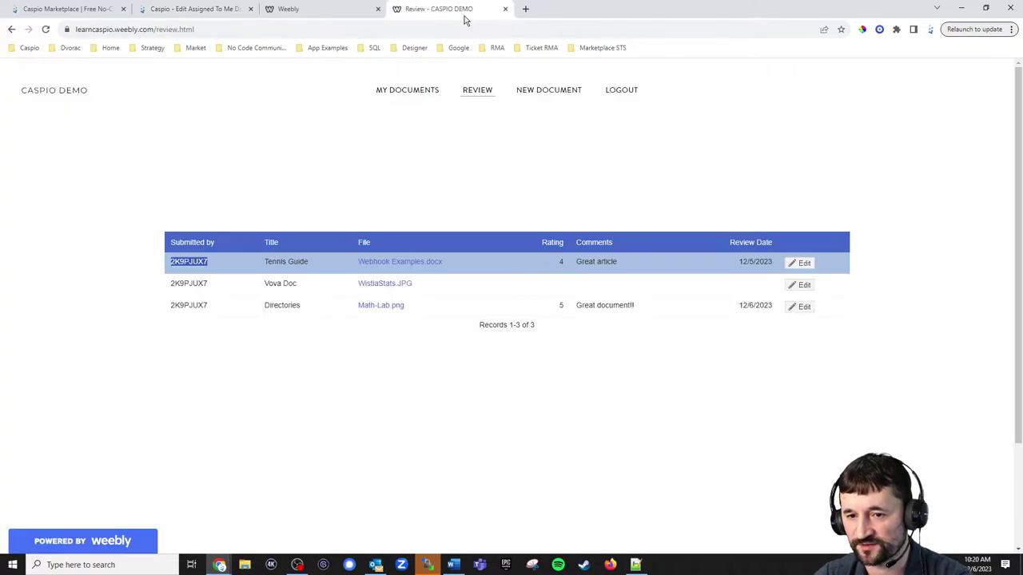
Rate Vova Doc Excellent with the comment 'Incredible document. Thank you for sharing!' and update the row.
left_click(802, 288)
left_click_drag(648, 291, 664, 269)
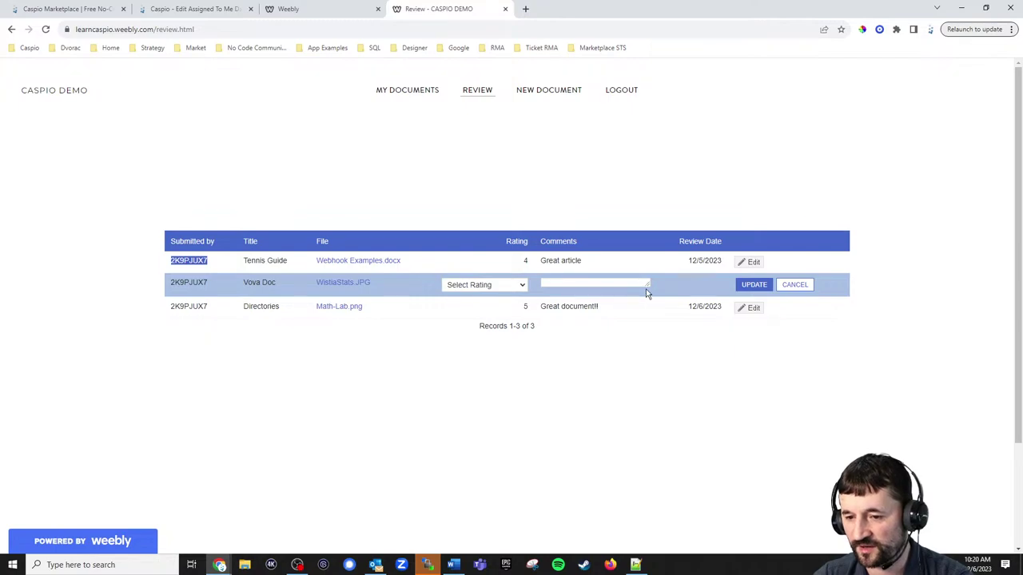
left_click_drag(648, 285, 652, 305)
left_click(516, 274)
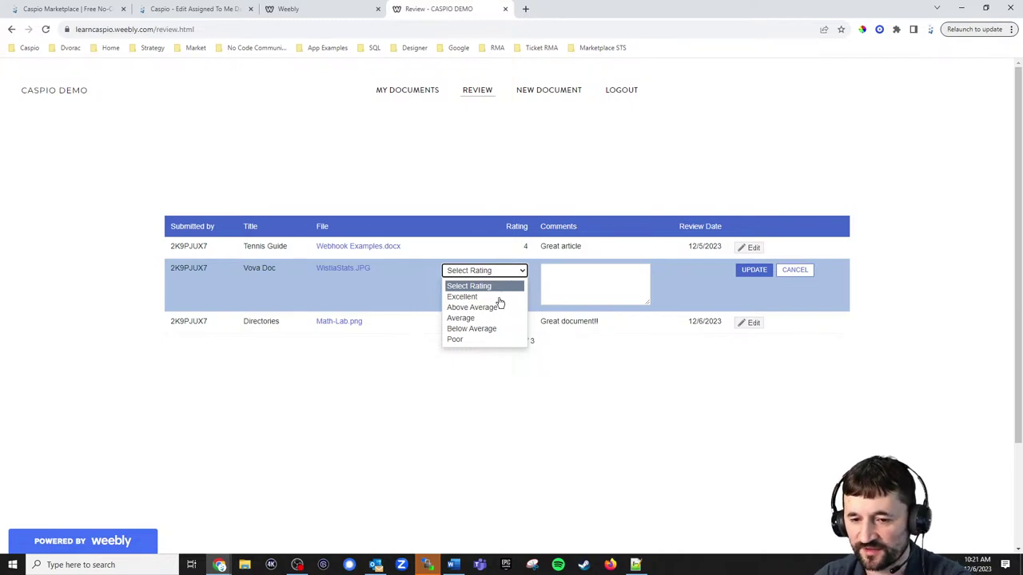
left_click(495, 296)
left_click(585, 284)
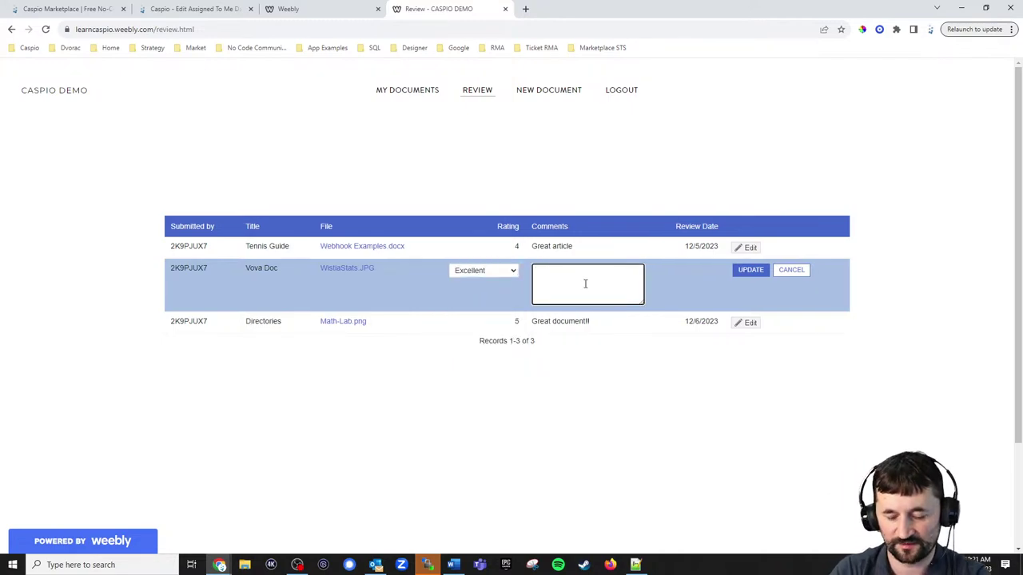
type("Increcible ")
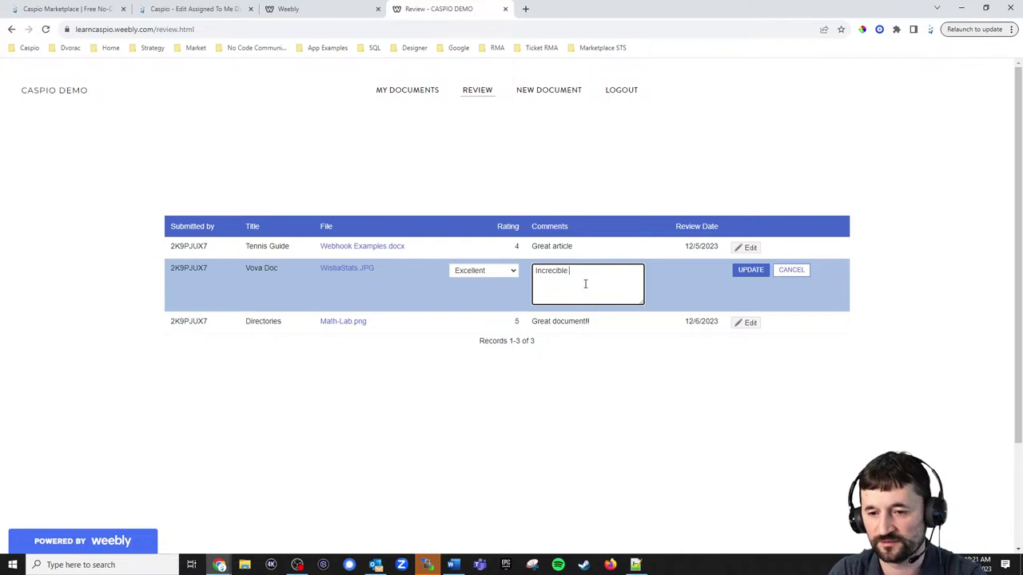
type("document. Thank you fo rshar")
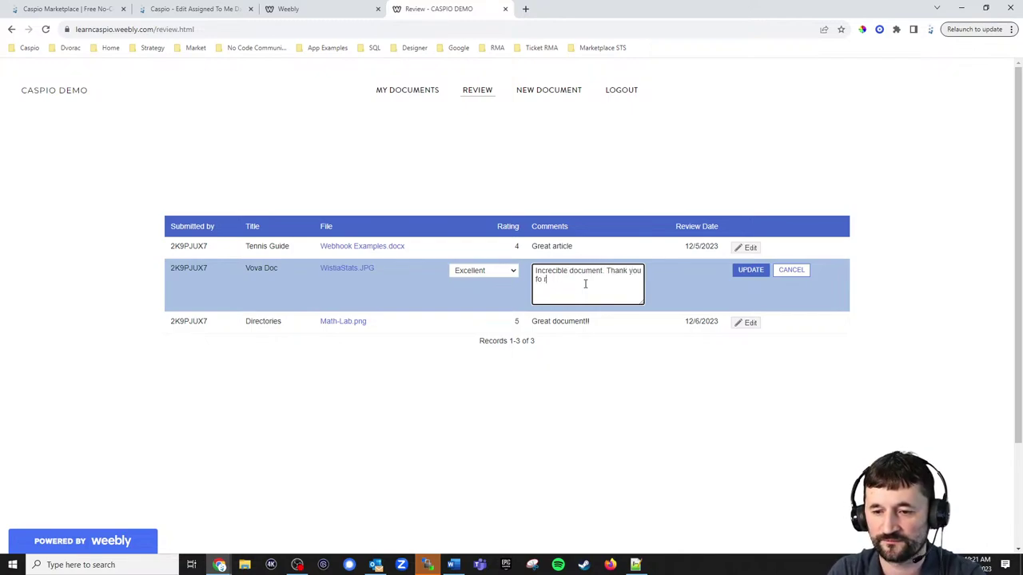
key("BackSpace")
key("BackSpace")
key("BackSpace")
key("BackSpace")
key("BackSpace")
key("BackSpace")
type("r ")
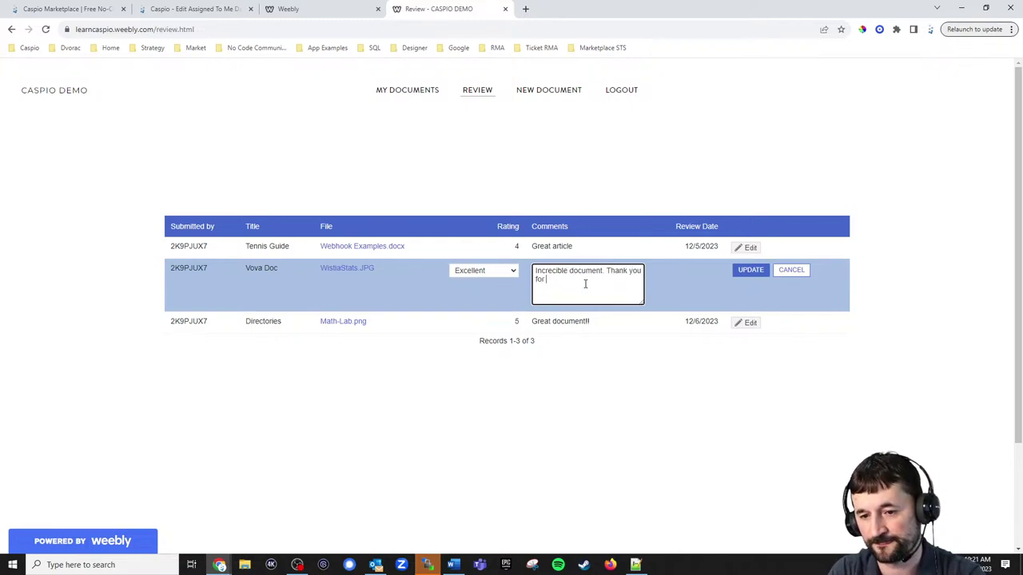
type("sharing!")
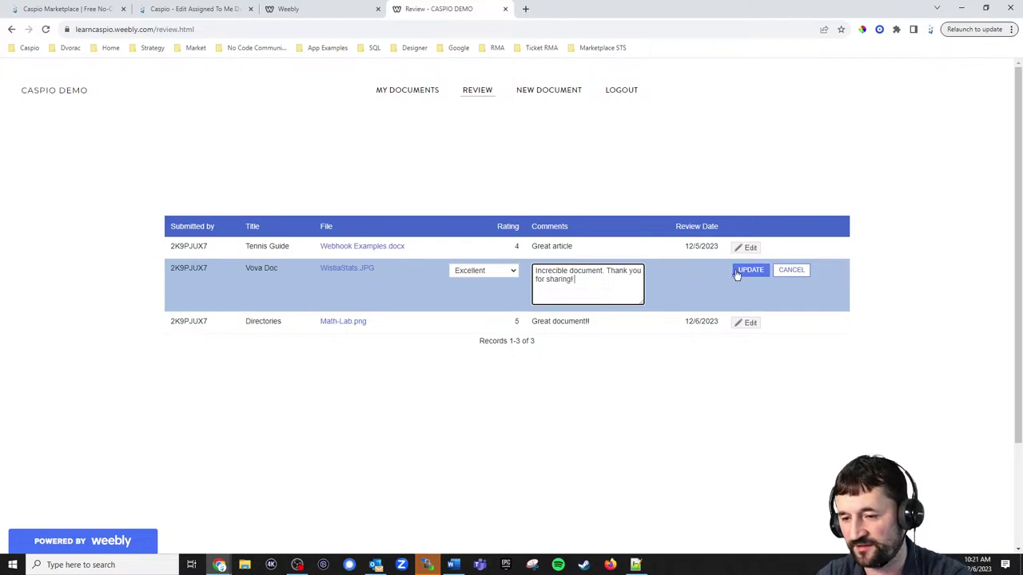
left_click(749, 271)
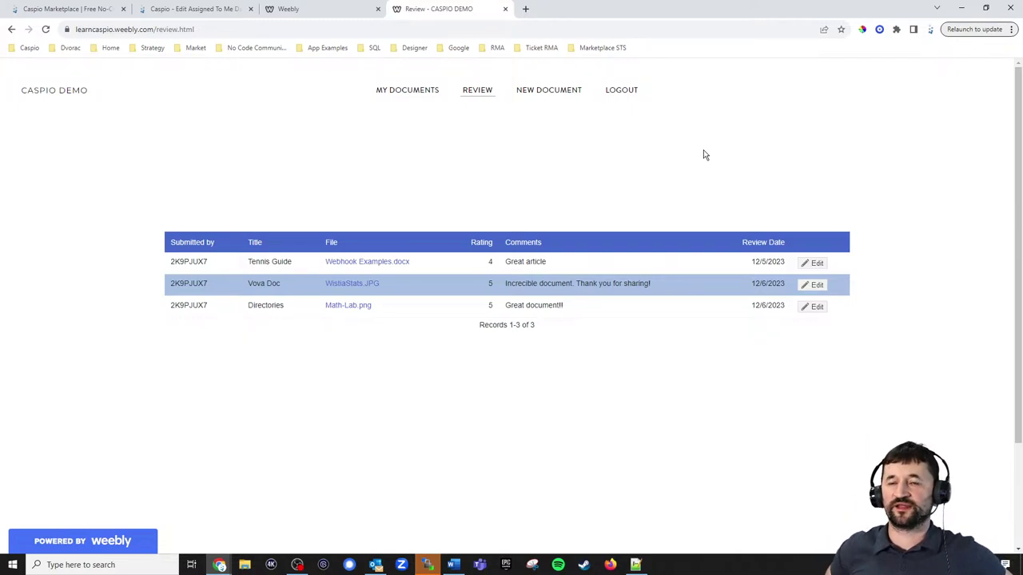
Open the New Document page with its empty Title and Doc File upload fields.
left_click(549, 93)
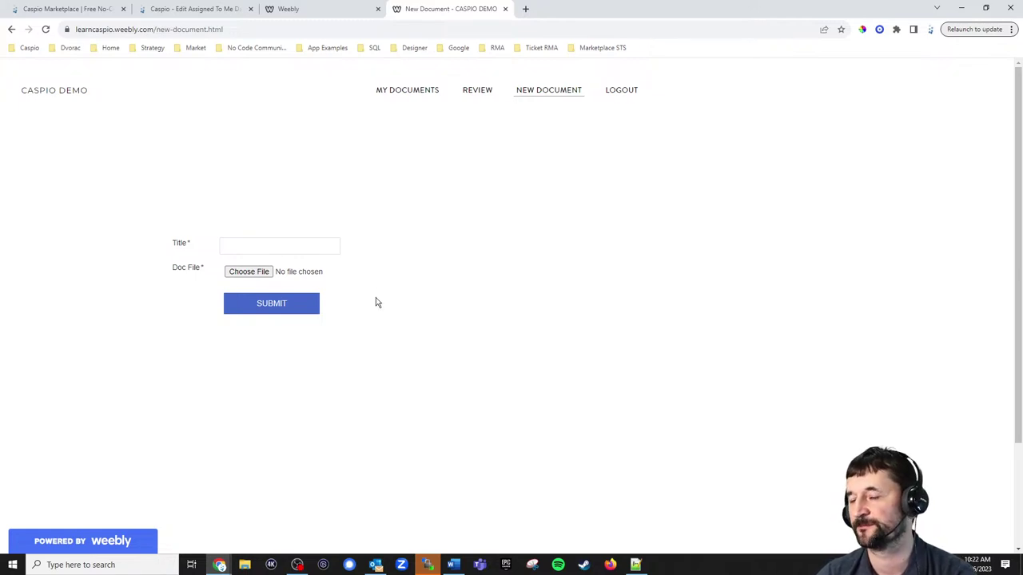
Browse the My Documents list and the New Document page.
left_click(411, 100)
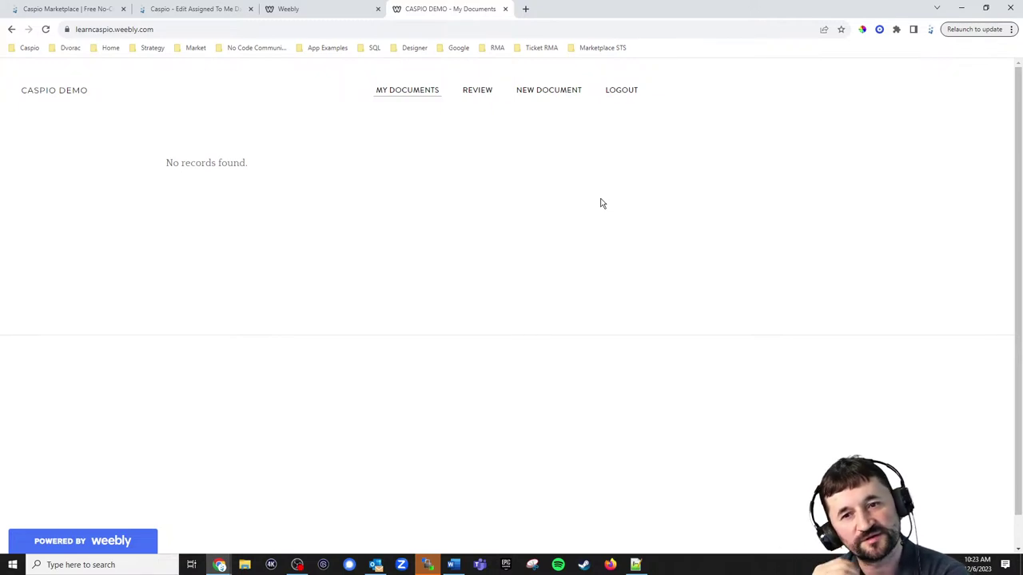
left_click(537, 93)
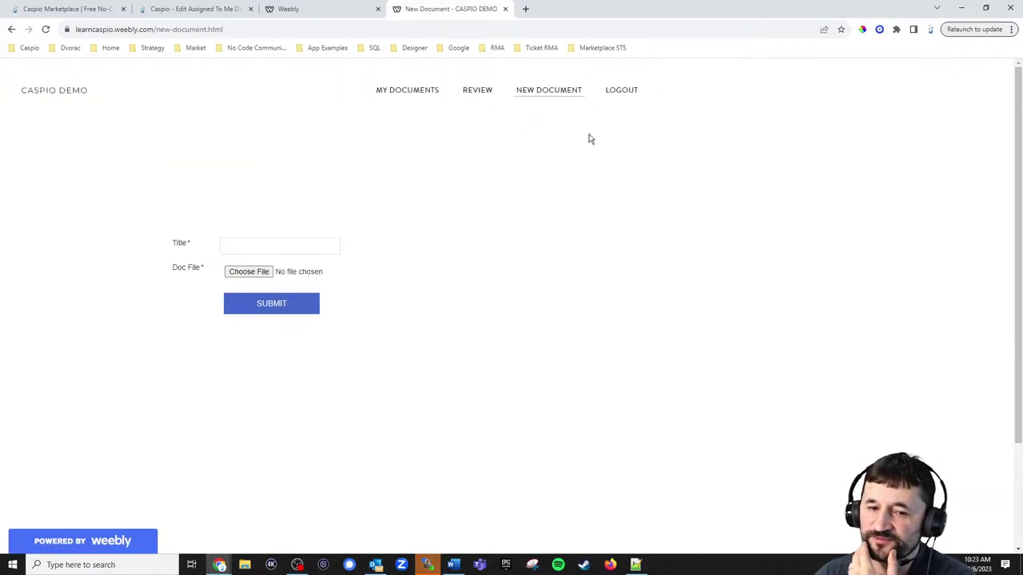
left_click(413, 97)
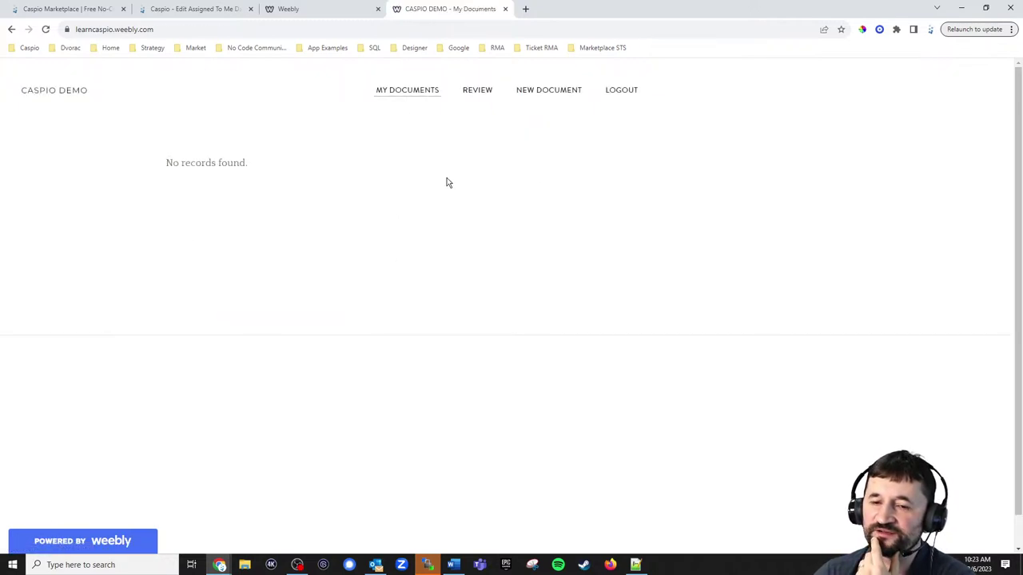
Log out and enter the document owner's e-mail as the login username.
left_click(616, 94)
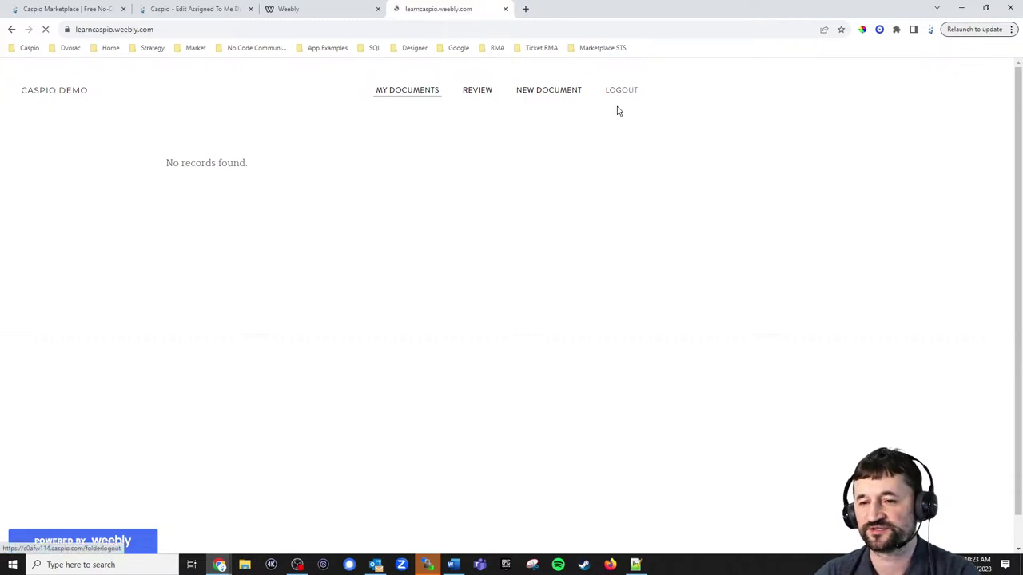
left_click(284, 166)
key("ctrl+a")
type("s")
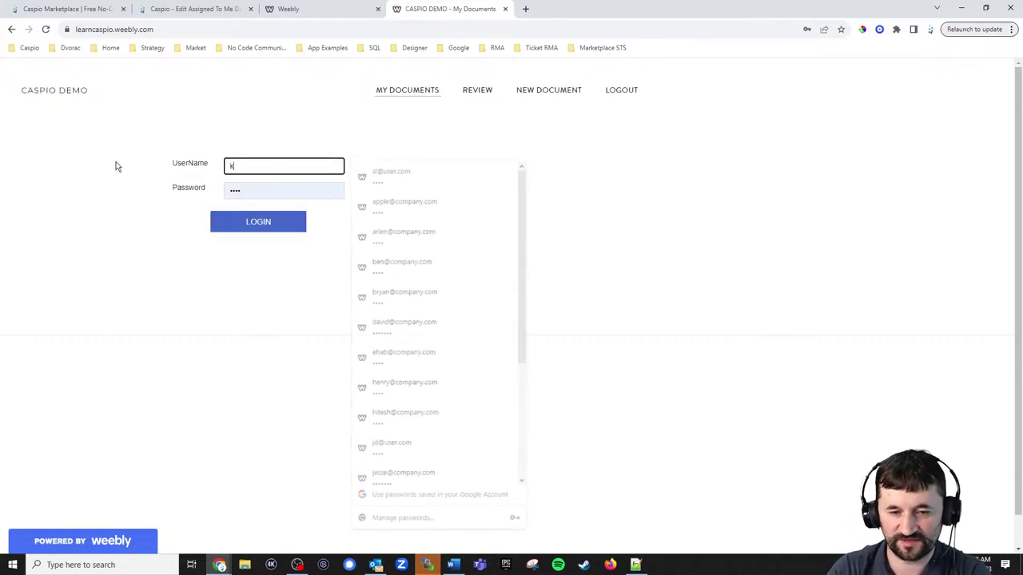
key("BackSpace")
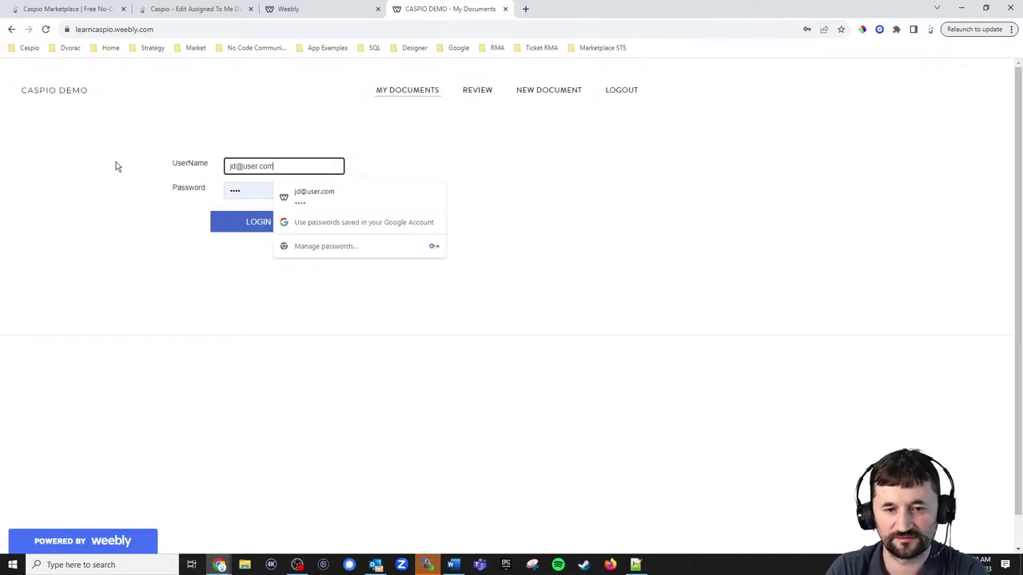
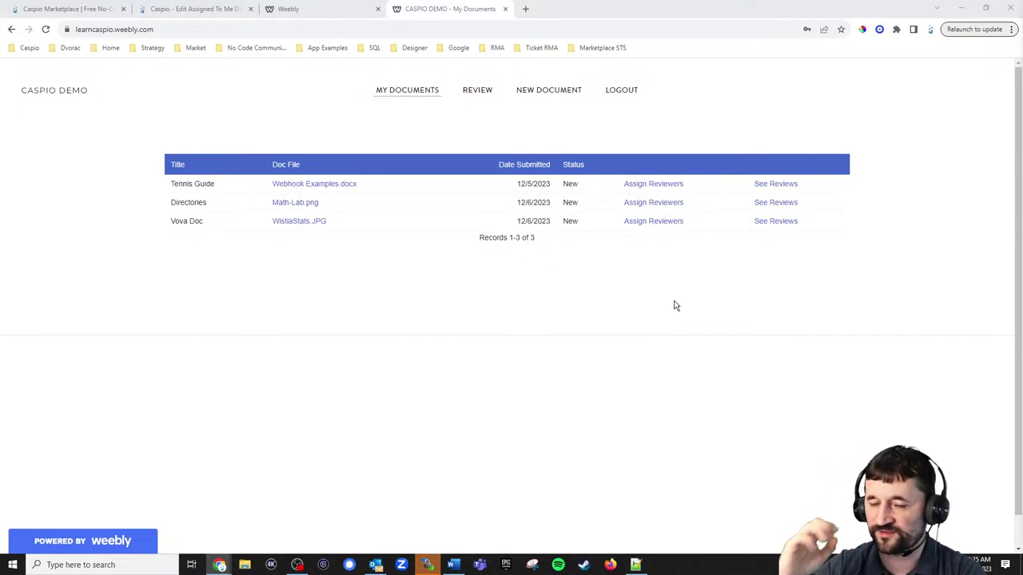
In a new tab, go to forums.caspio.com and open the Caspio JavaScript Solutions board.
left_click(525, 9)
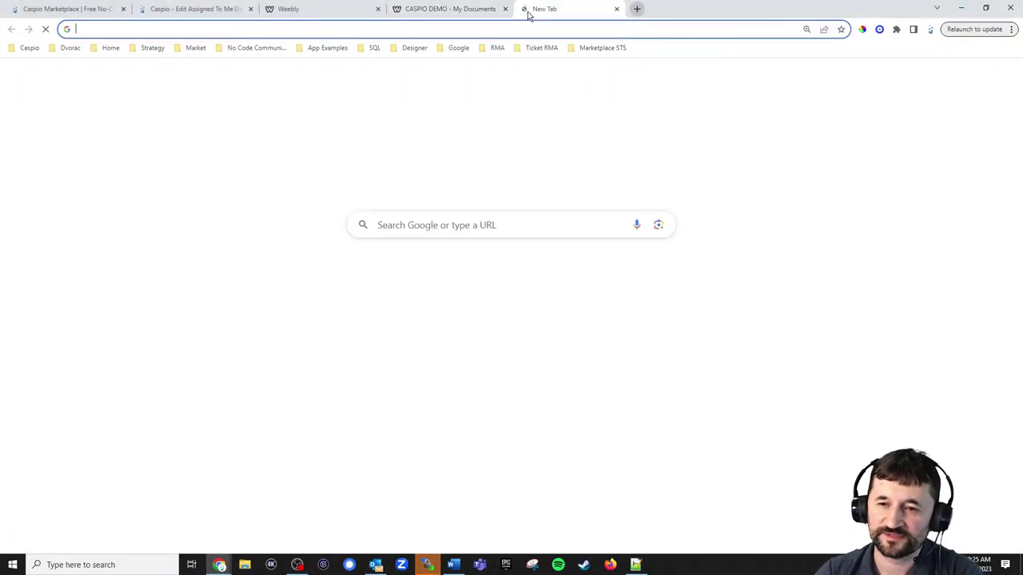
type("form")
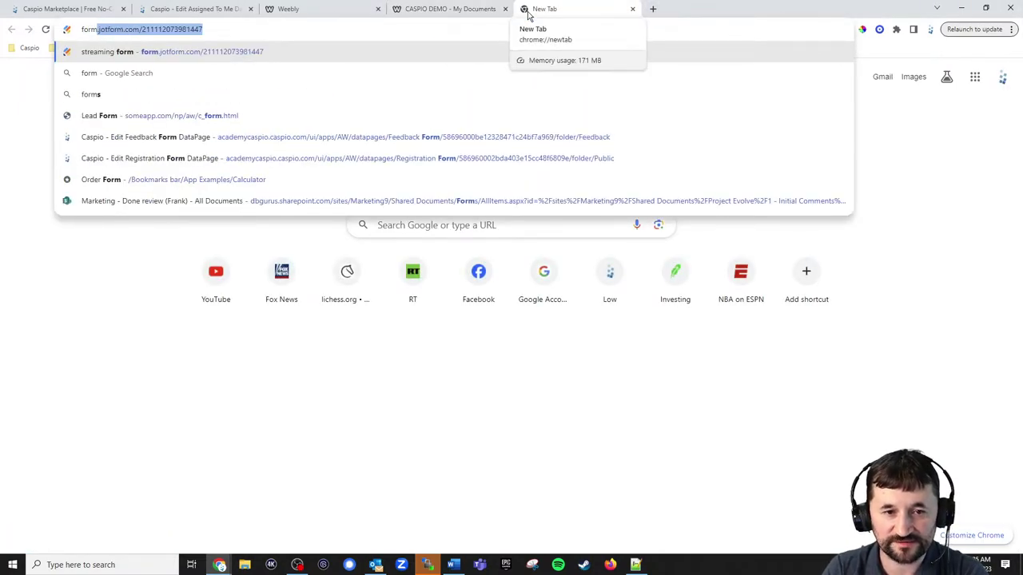
key("BackSpace")
type("uy")
key("BackSpace")
type("m")
key("Return")
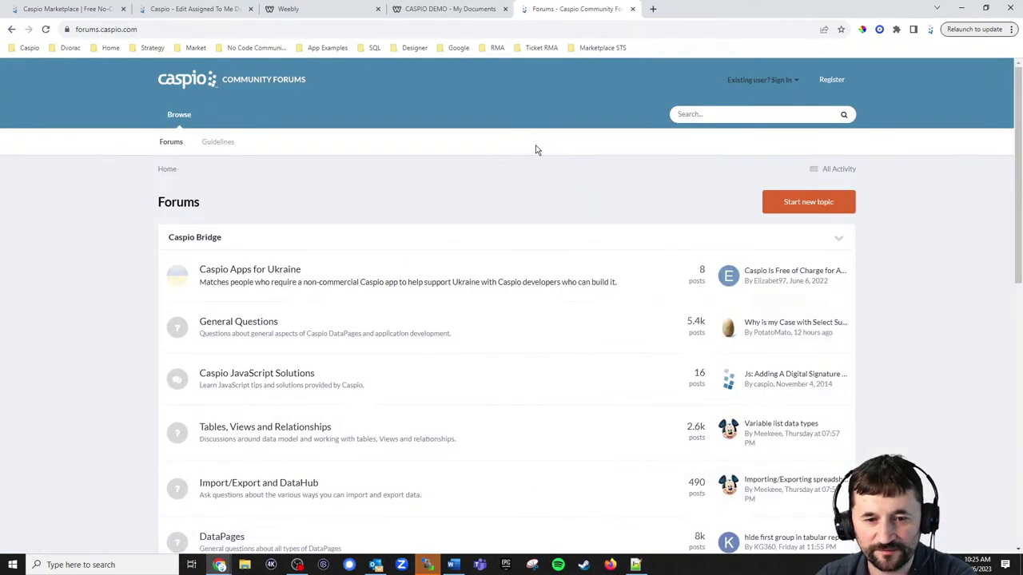
left_click(267, 379)
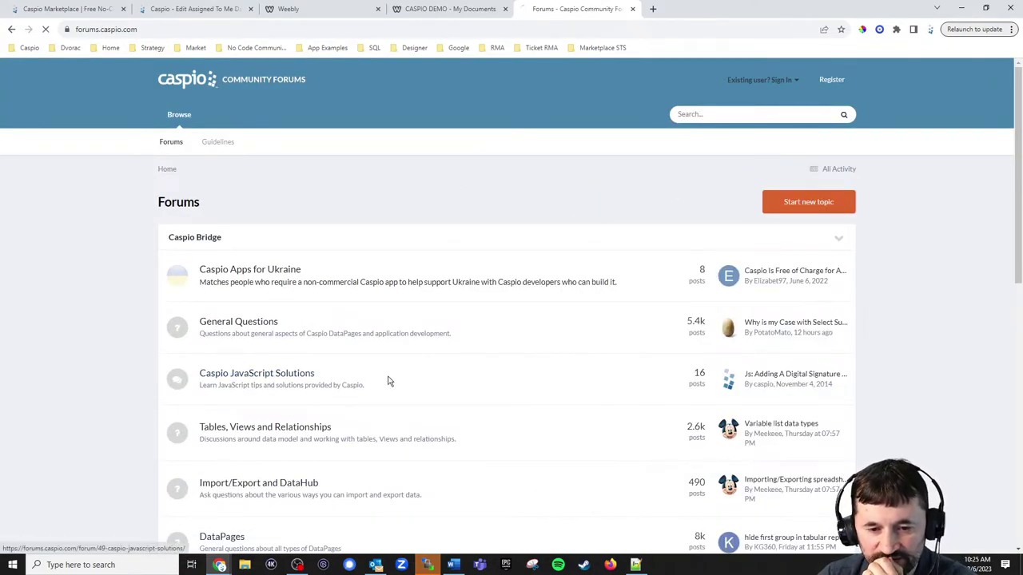
scroll(461, 352, "down", 3)
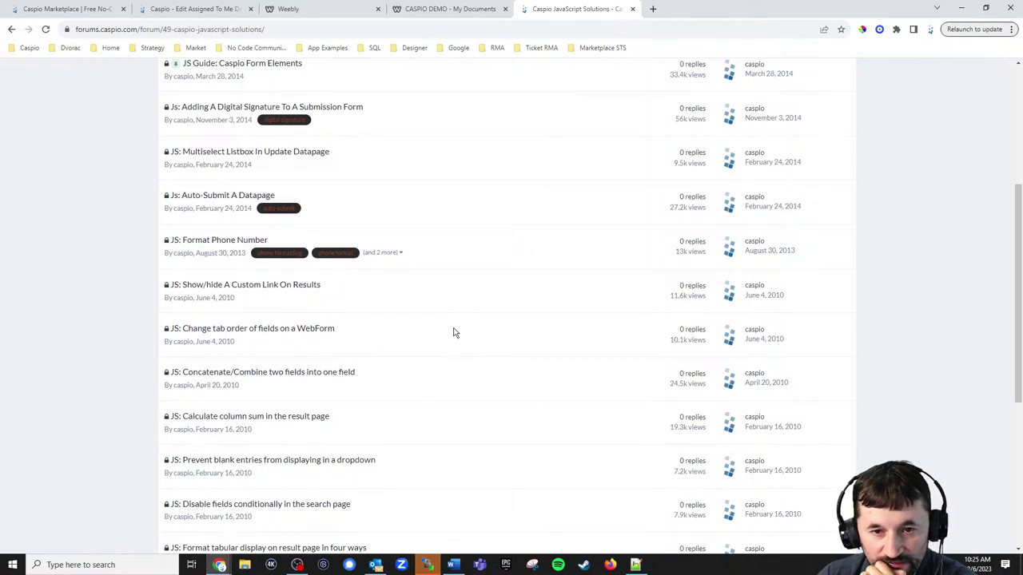
Open 'Js: Adding A Digital Signature To A Submission Form' and scroll through its code blocks.
left_click(209, 109)
scroll(851, 272, "down", 2)
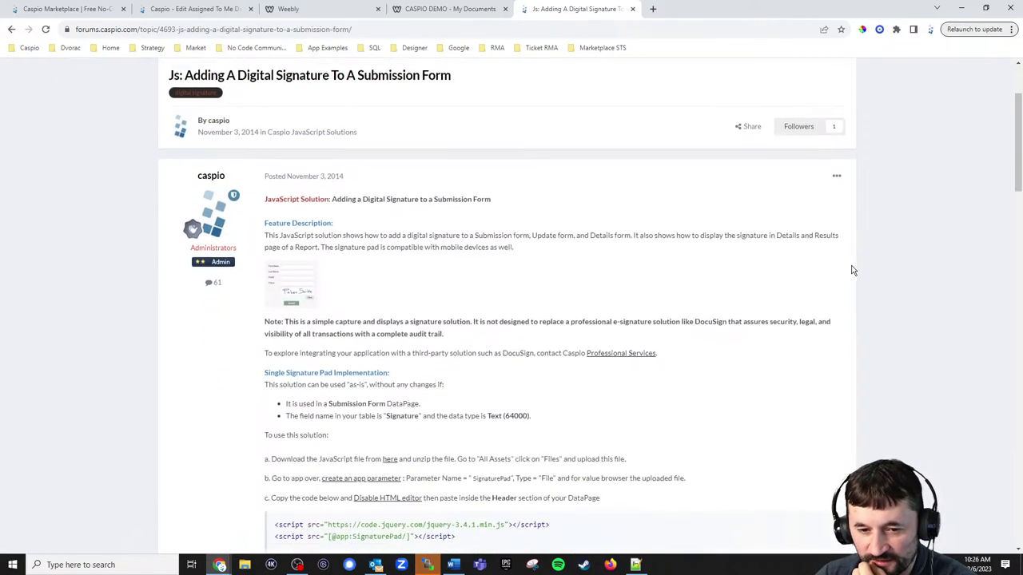
scroll(852, 270, "down", 4)
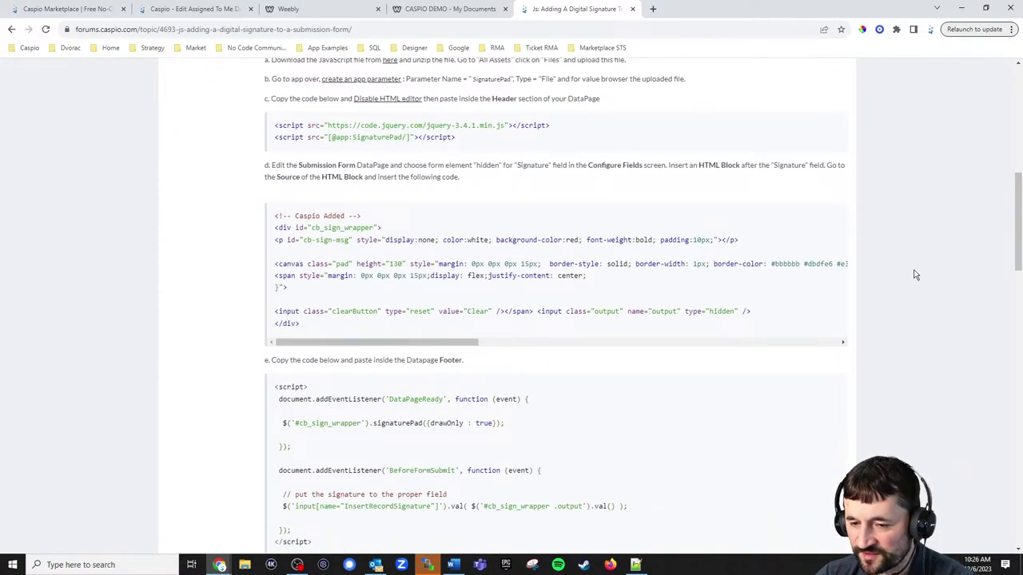
scroll(916, 275, "up", 3)
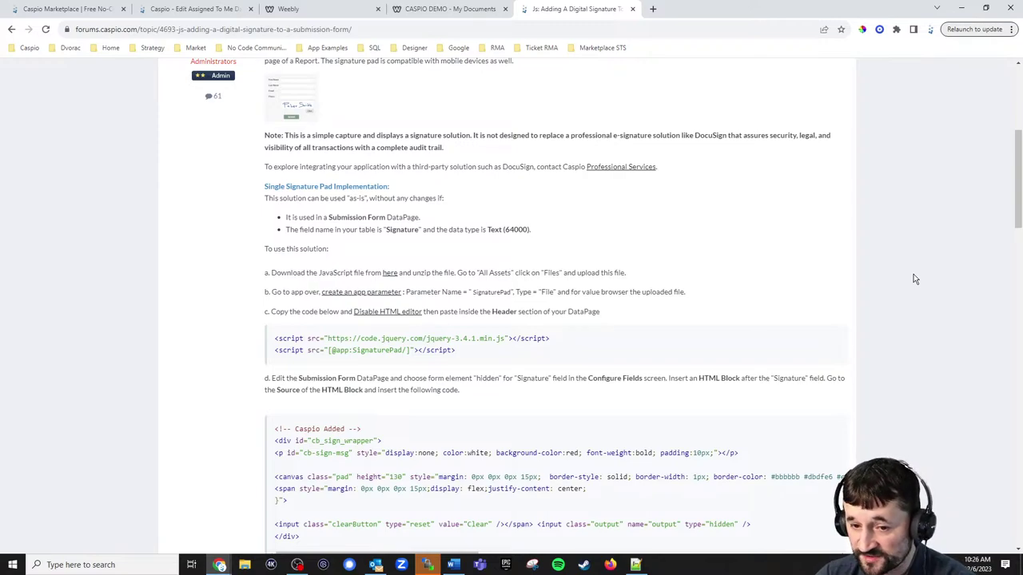
scroll(915, 279, "down", 3)
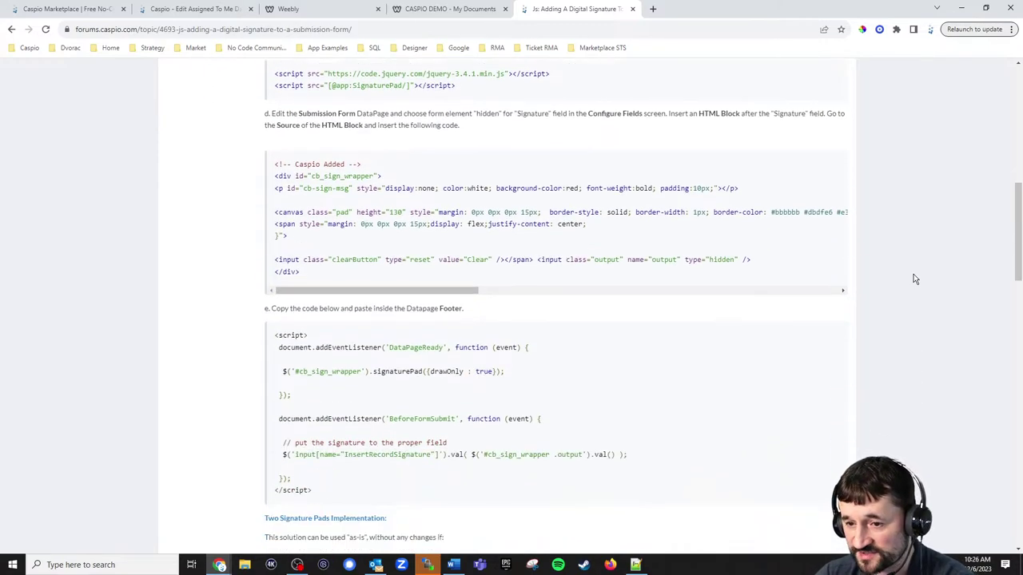
scroll(915, 279, "down", 9)
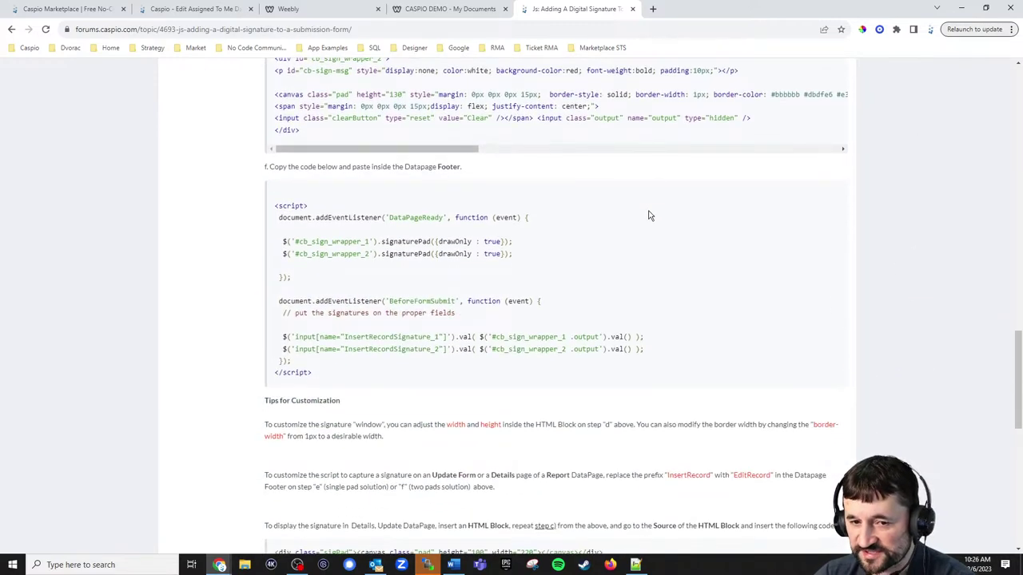
scroll(624, 267, "up", 3)
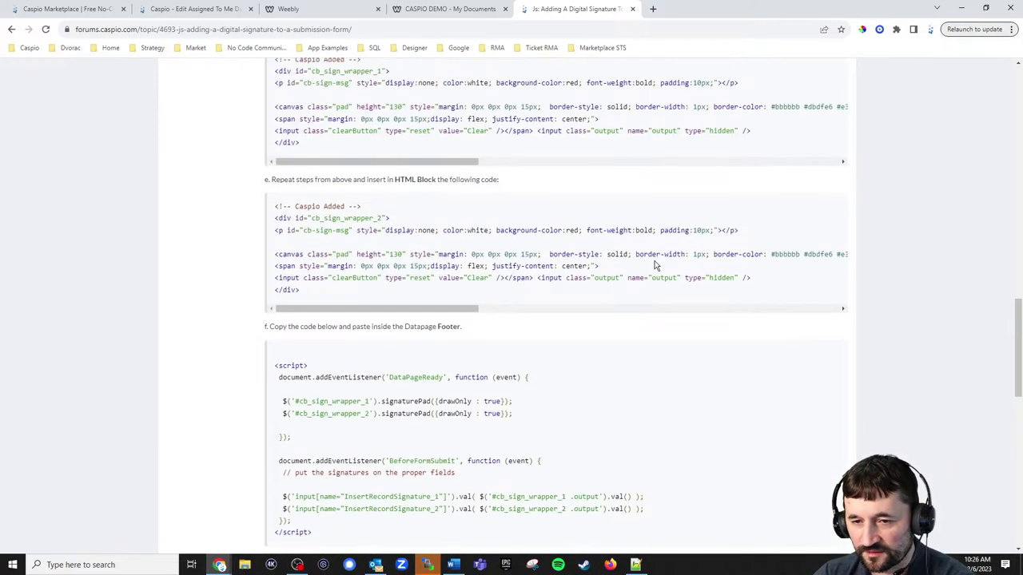
scroll(616, 185, "down", 6)
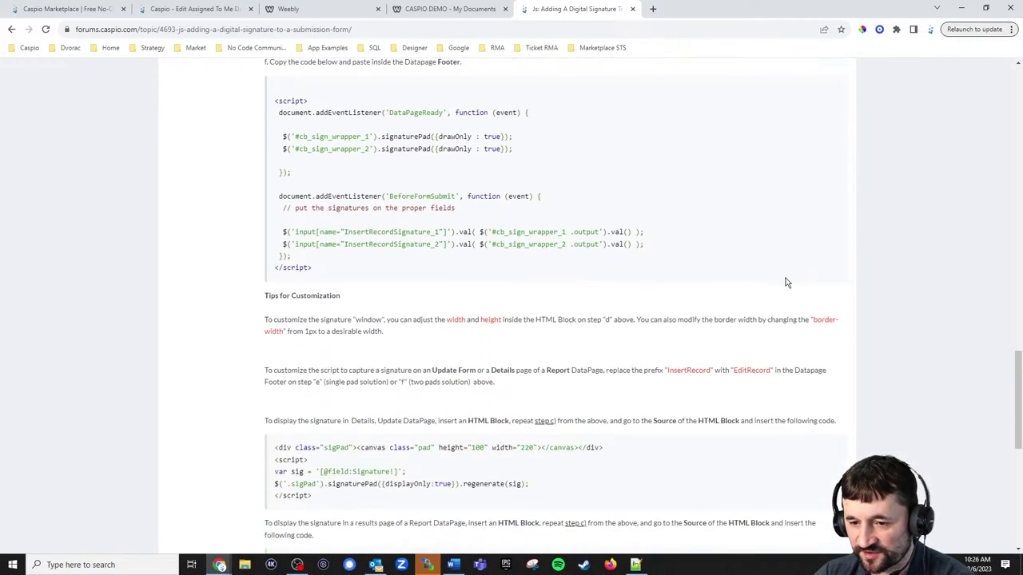
scroll(799, 282, "down", 2)
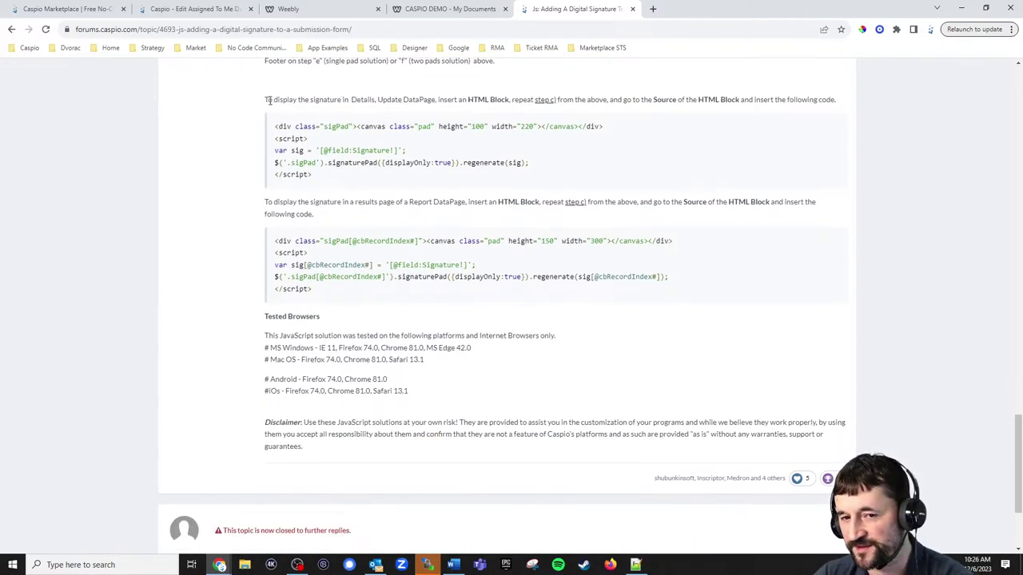
Highlight the instructions for displaying the signature, then scroll back up the guide.
left_click_drag(269, 101, 509, 97)
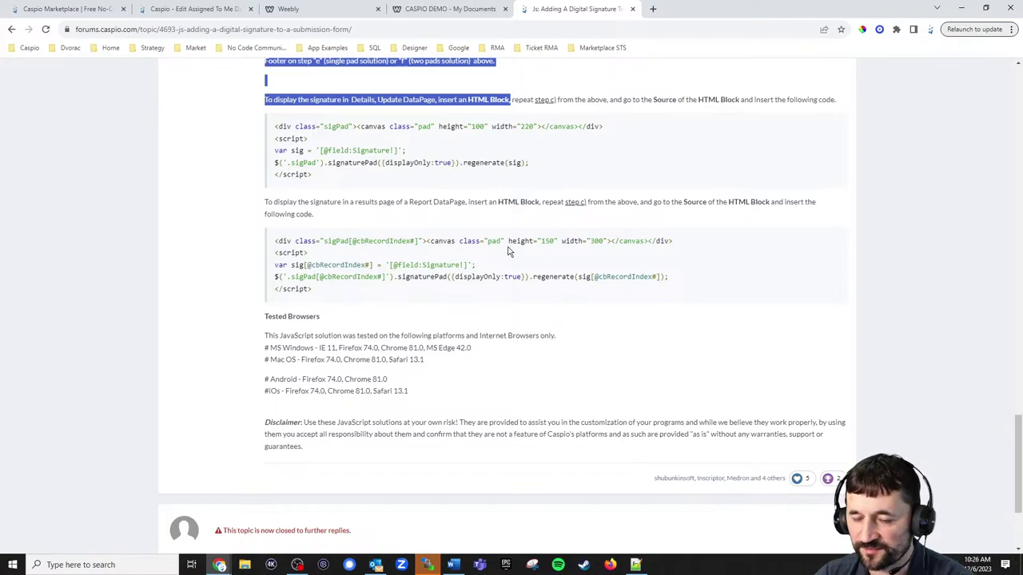
left_click(940, 243)
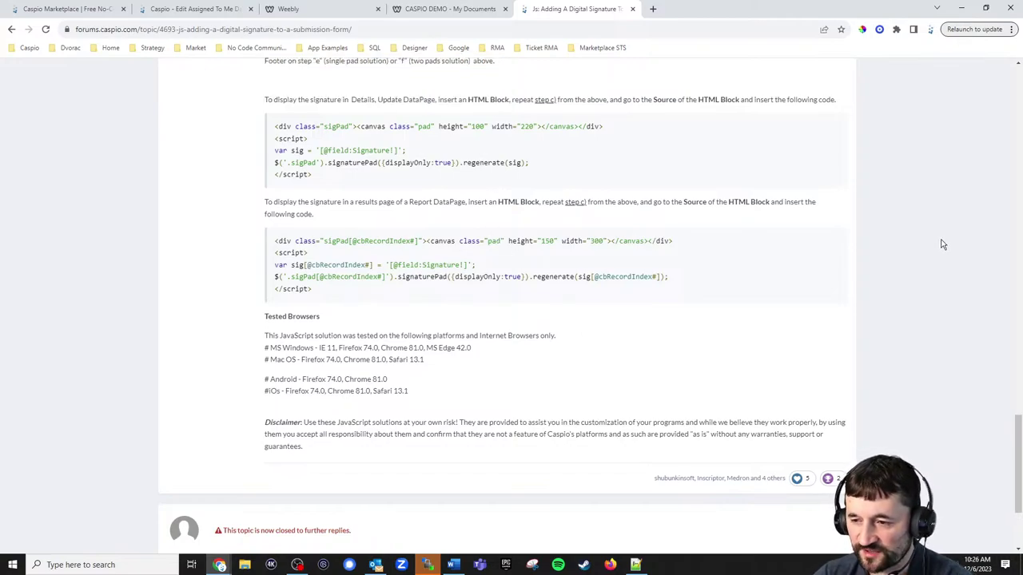
scroll(940, 248, "up", 3)
scroll(938, 246, "up", 15)
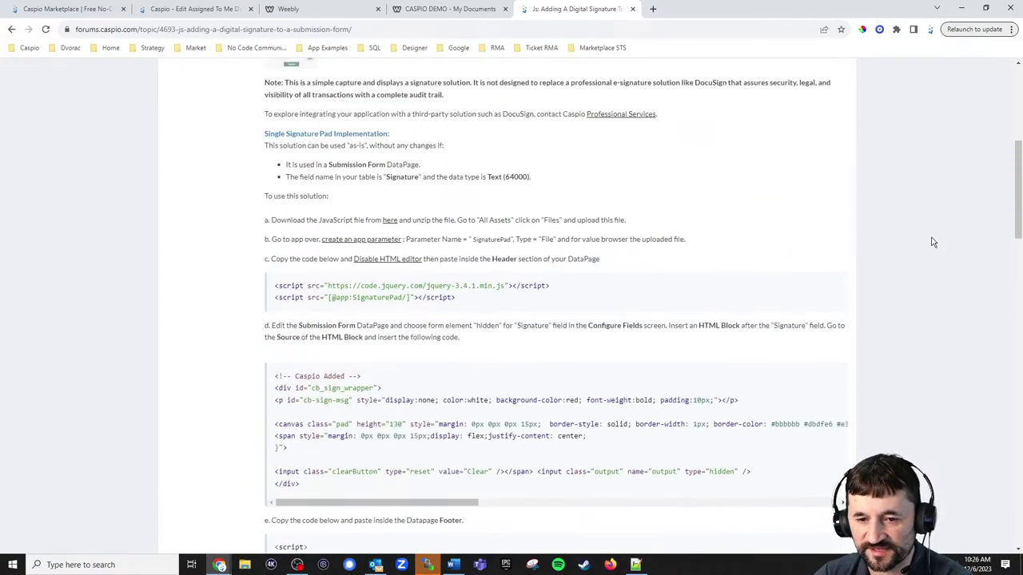
scroll(933, 242, "up", 1)
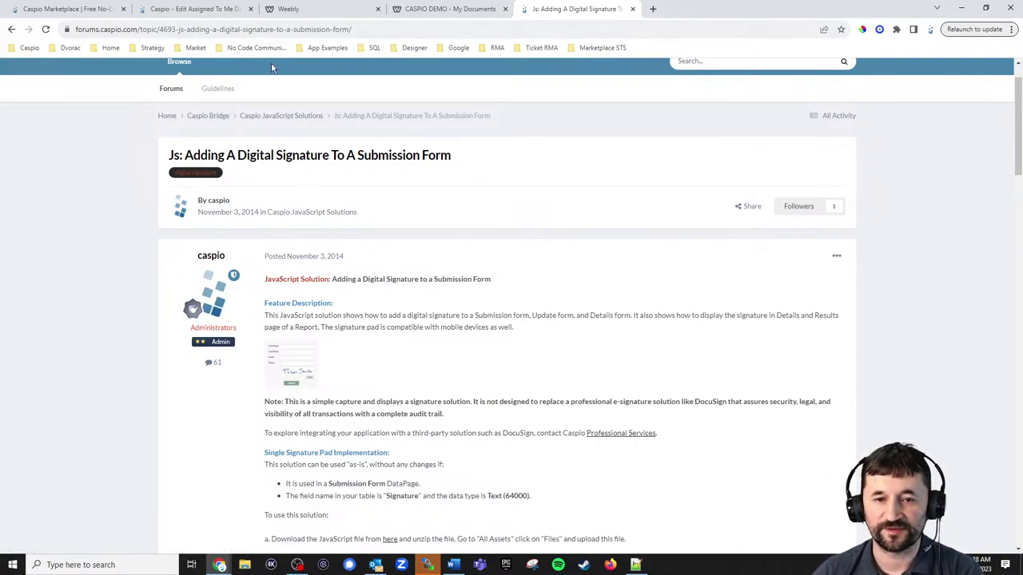
Return to the Caspio JavaScript Solutions topic list, browse it, and check the current date and time.
left_click(298, 116)
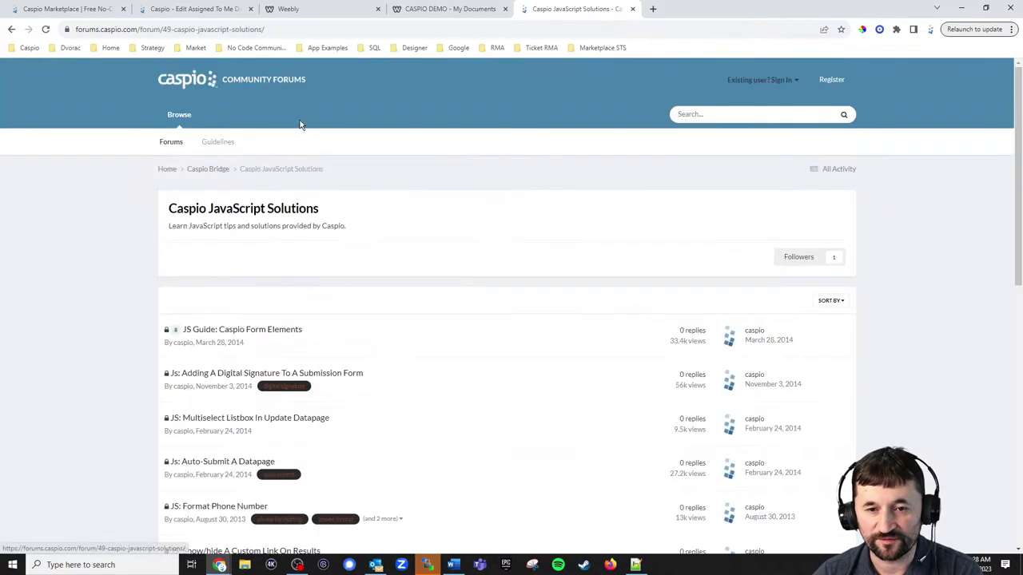
left_click(300, 35)
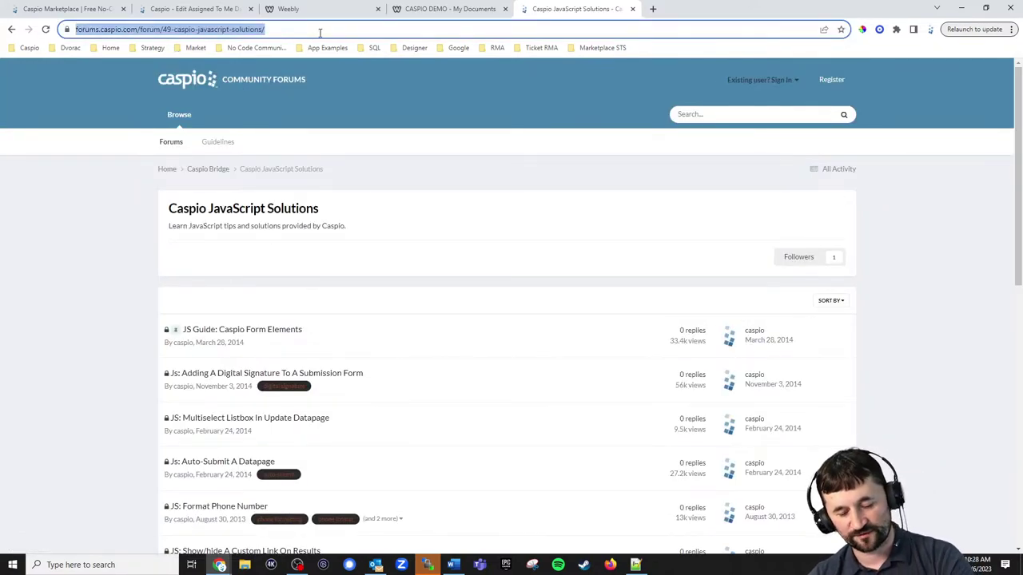
scroll(523, 319, "down", 3)
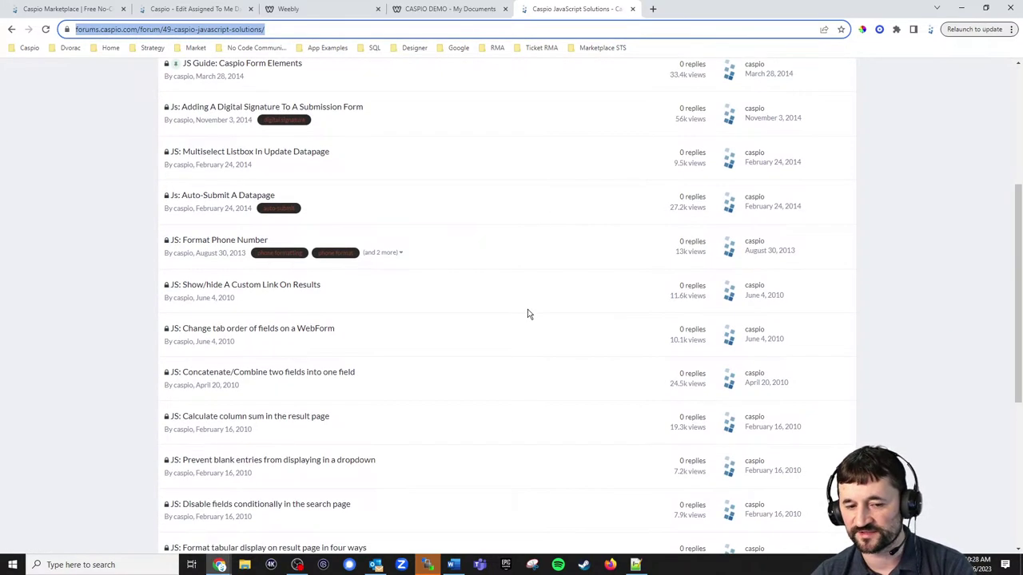
scroll(529, 314, "down", 4)
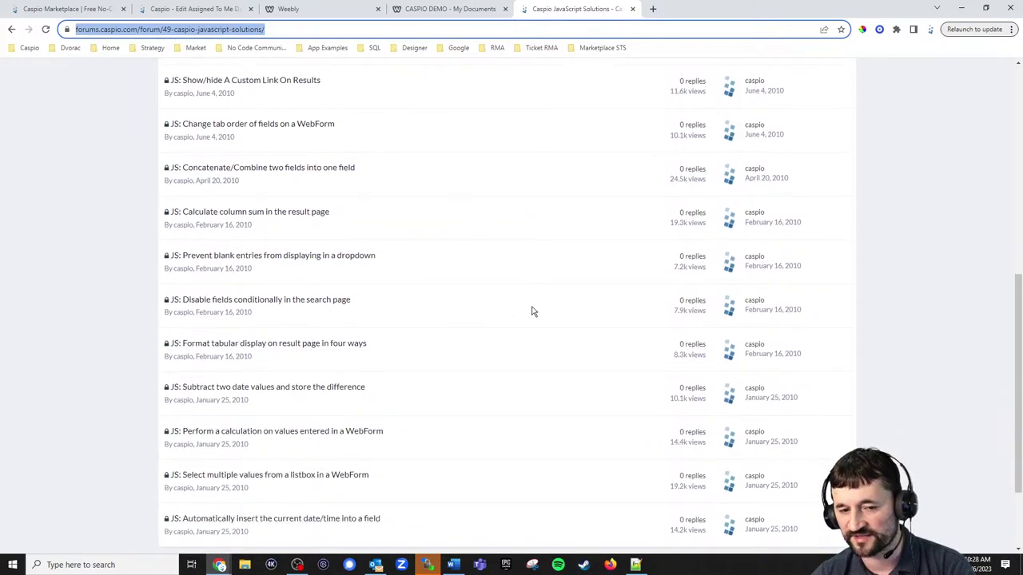
scroll(541, 307, "up", 1)
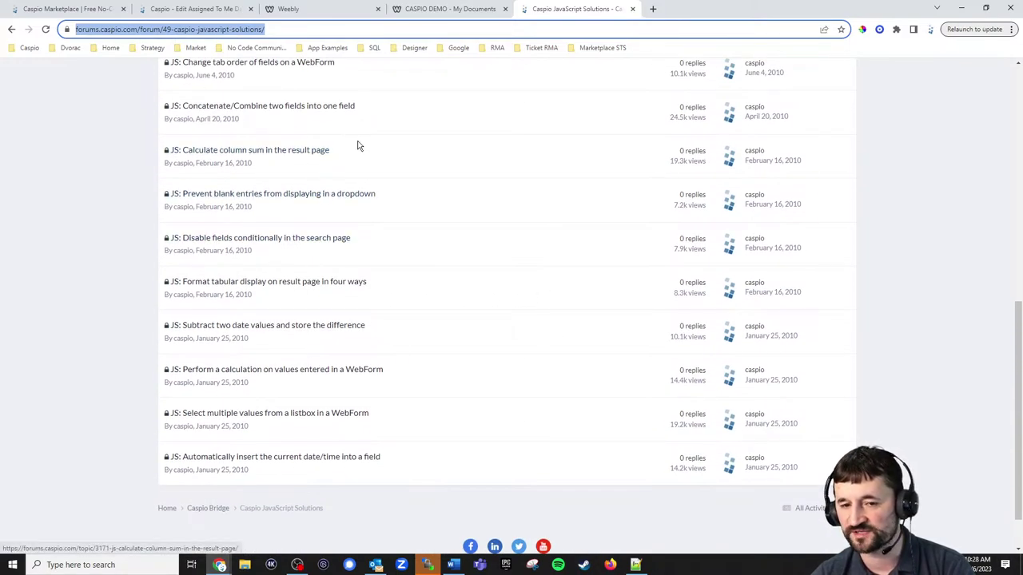
scroll(397, 200, "up", 4)
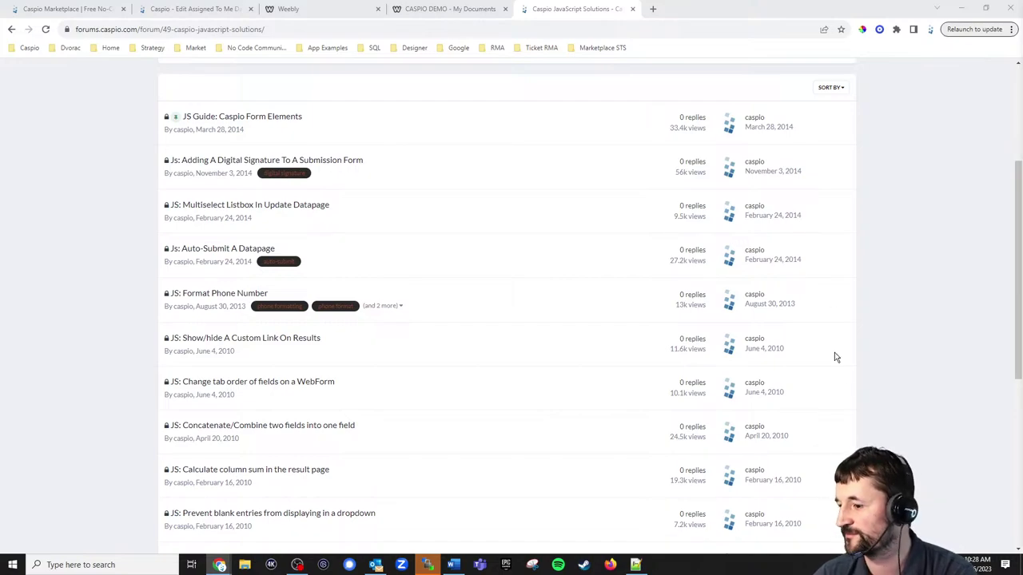
left_click(973, 563)
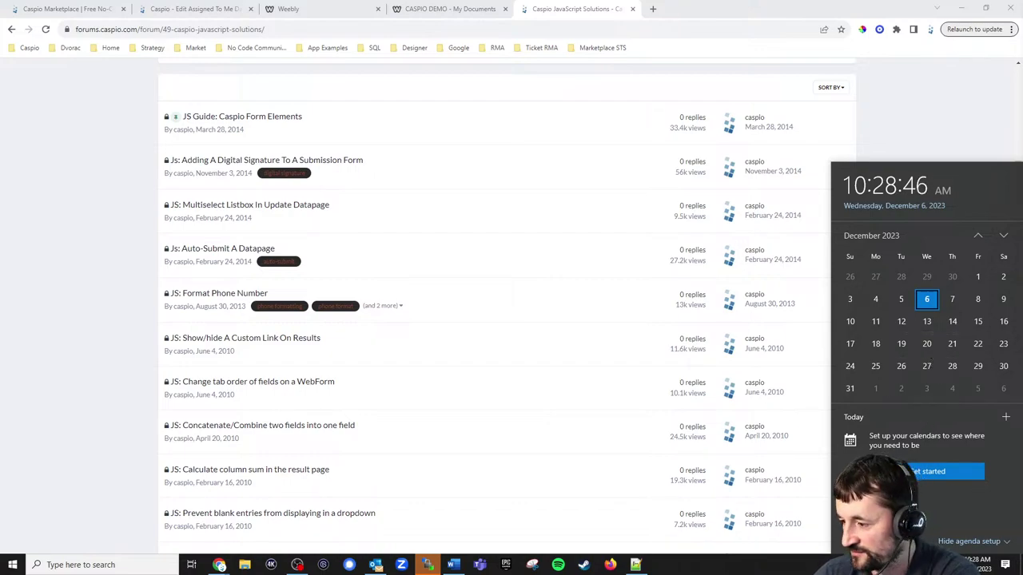
left_click(219, 565)
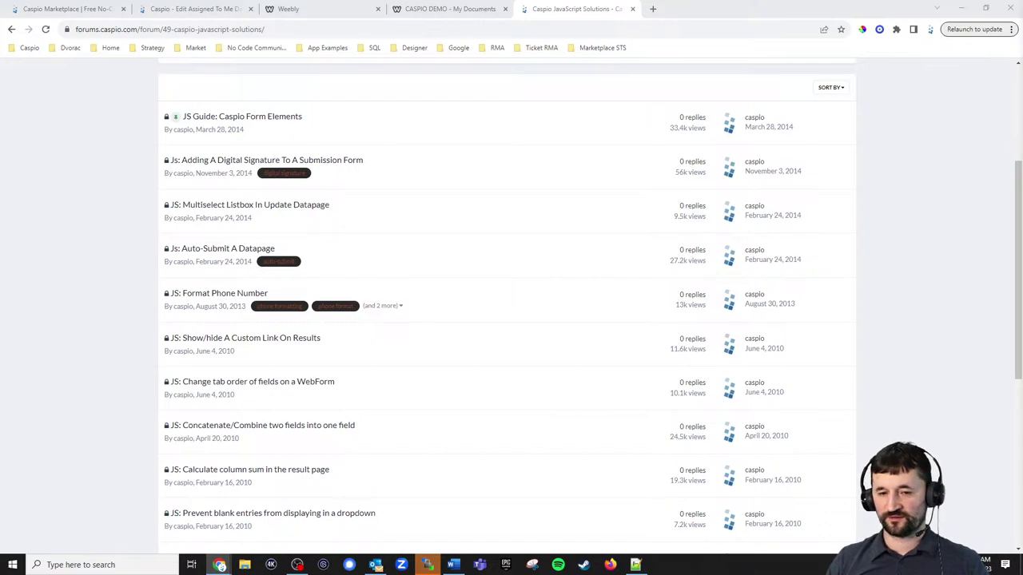
On the Caspio Marketplace page, open the Support Ticketing System template details.
left_click(450, 8)
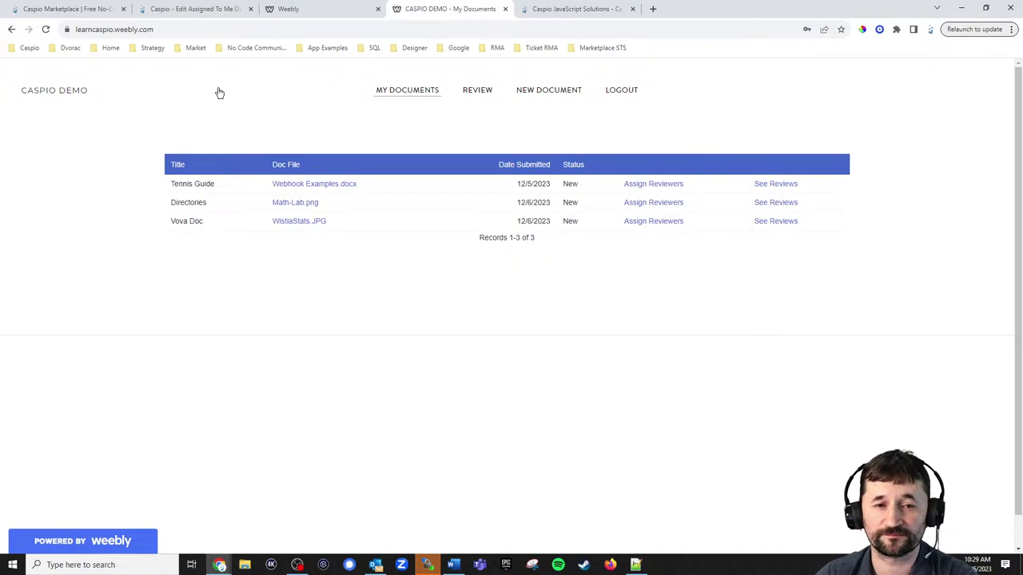
left_click(72, 10)
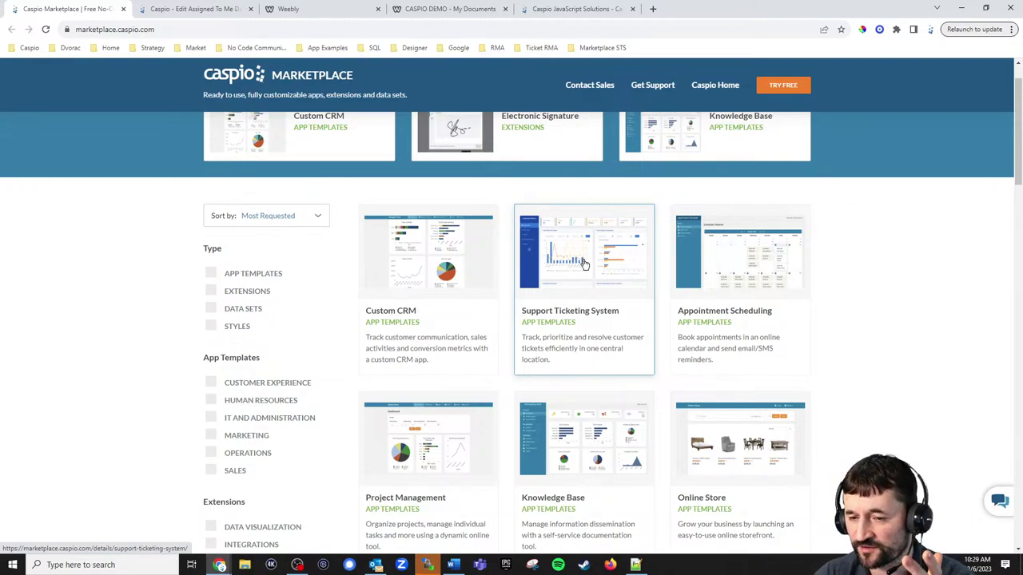
left_click(576, 315)
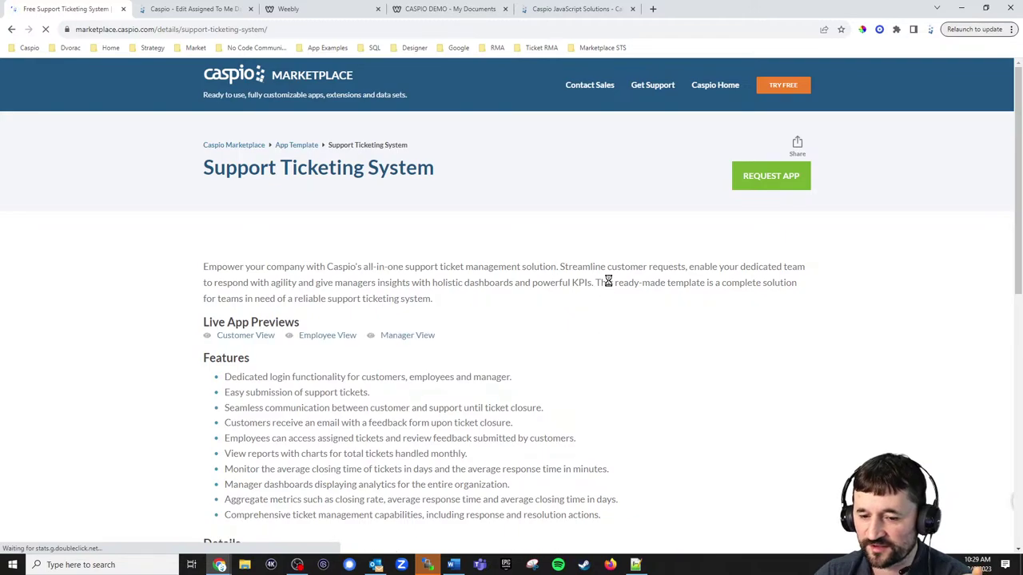
scroll(613, 281, "down", 1)
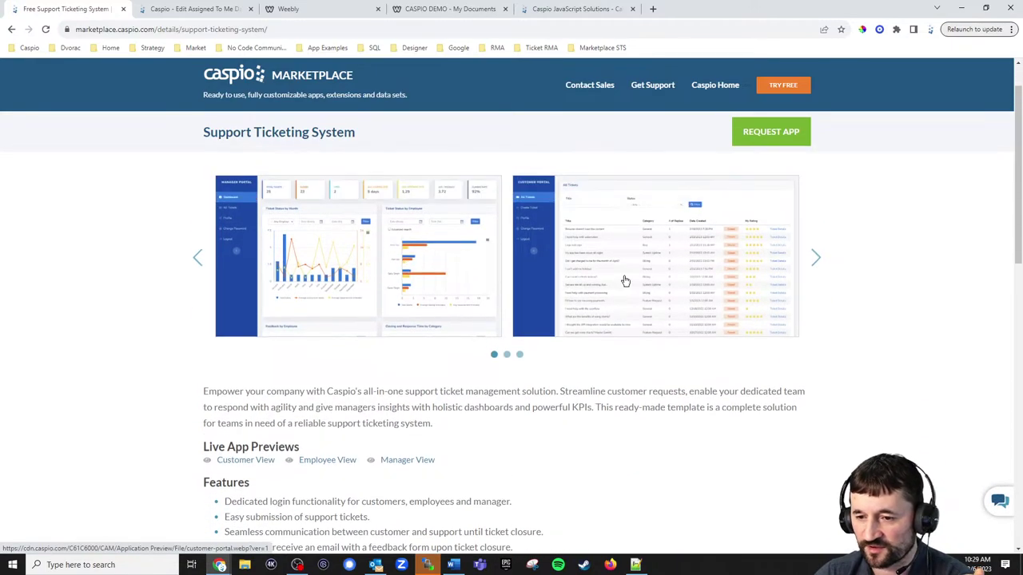
Enlarge the customer portal ticket list screenshot, close it, and open a blank new tab.
left_click(657, 277)
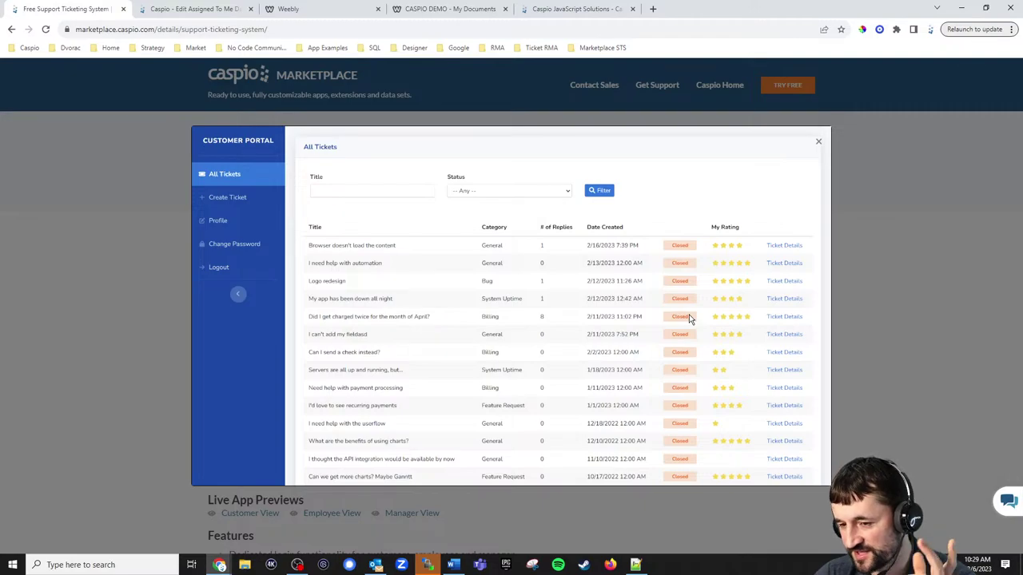
left_click(819, 141)
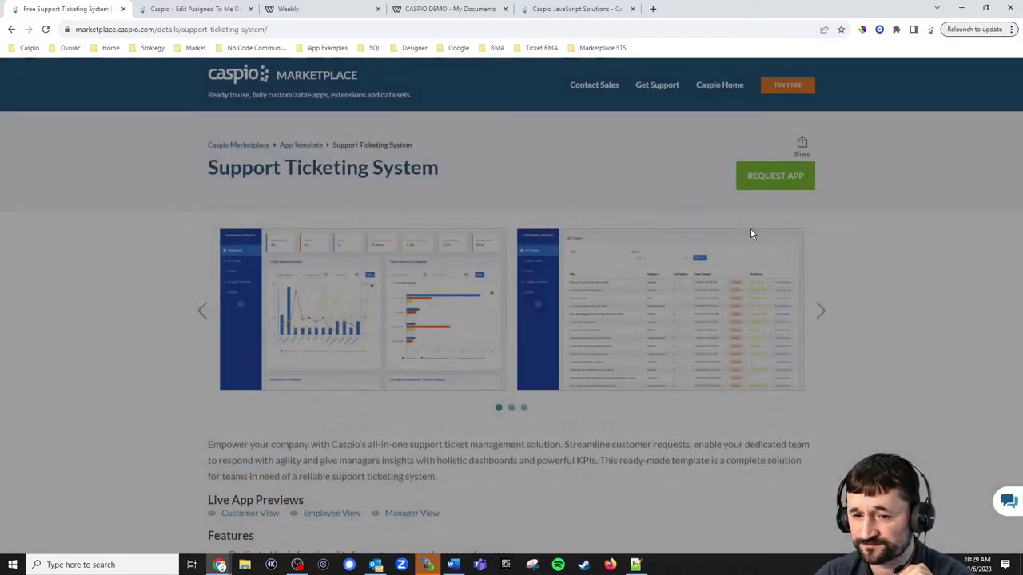
scroll(739, 248, "down", 2)
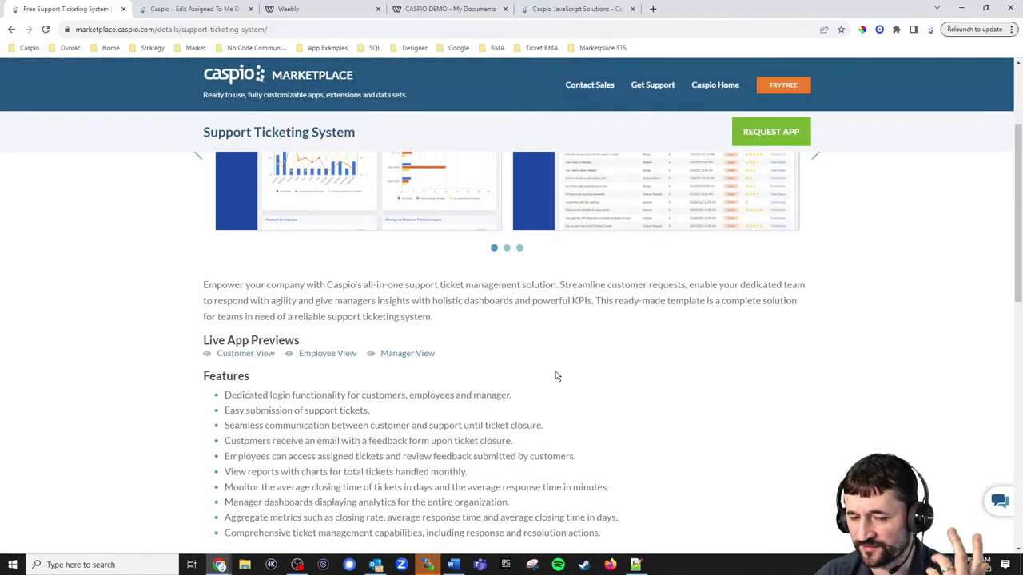
scroll(584, 383, "up", 1)
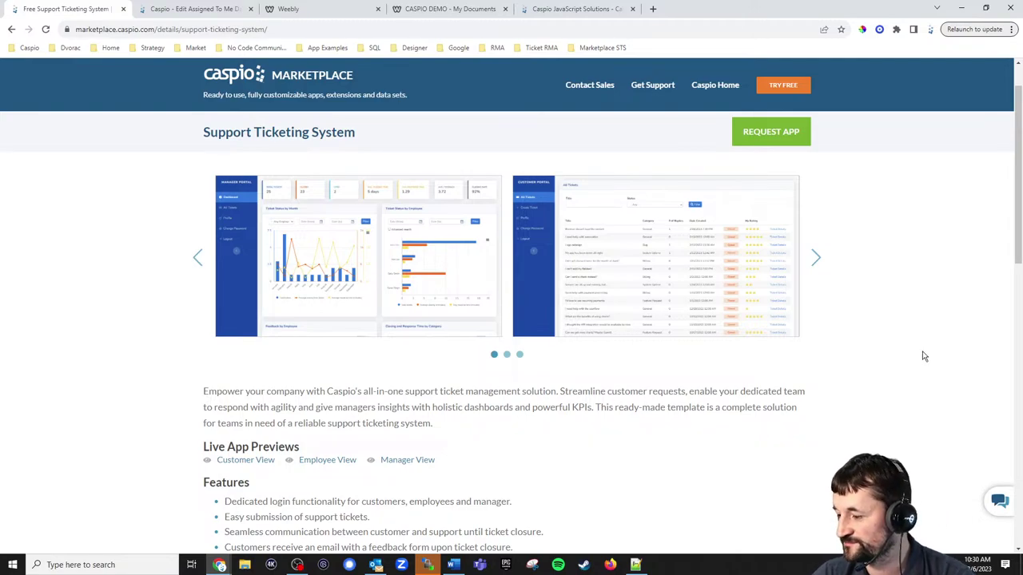
scroll(923, 357, "up", 1)
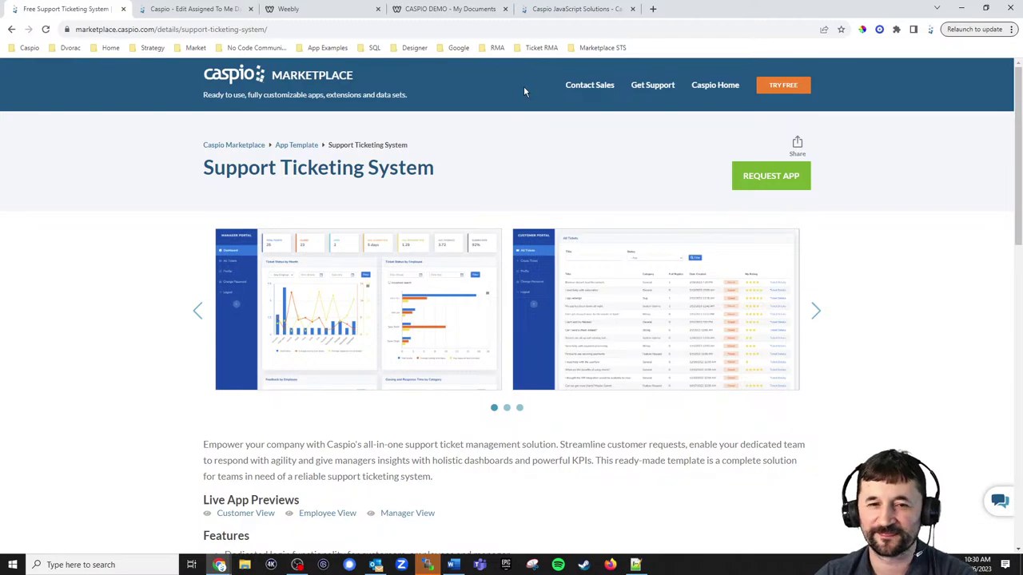
left_click(653, 9)
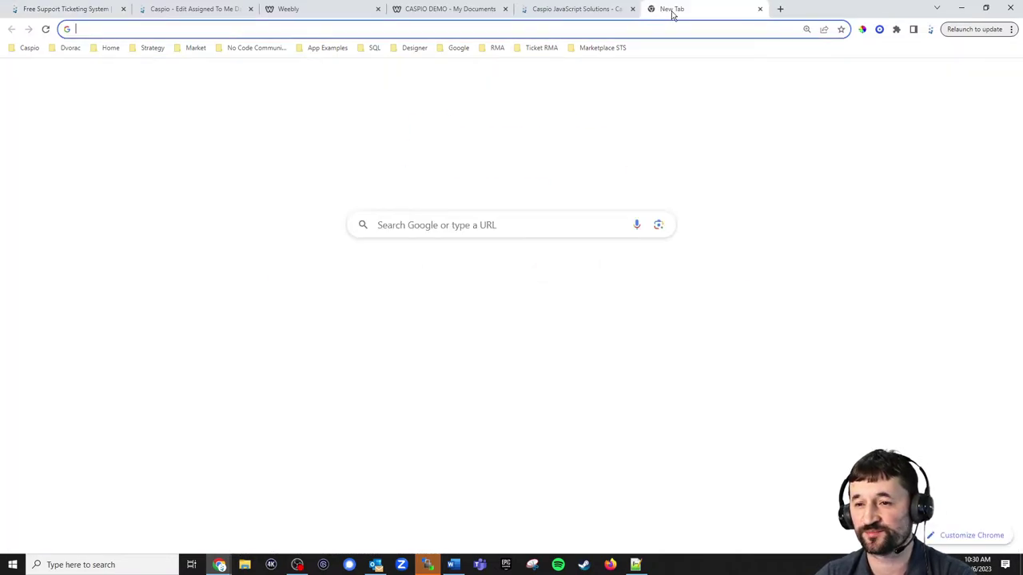
Discard the detached blank tab and bring the 'caspio html css' YouTube results tab into this window.
left_click_drag(668, 9, 0, 25)
key("ctrl+w")
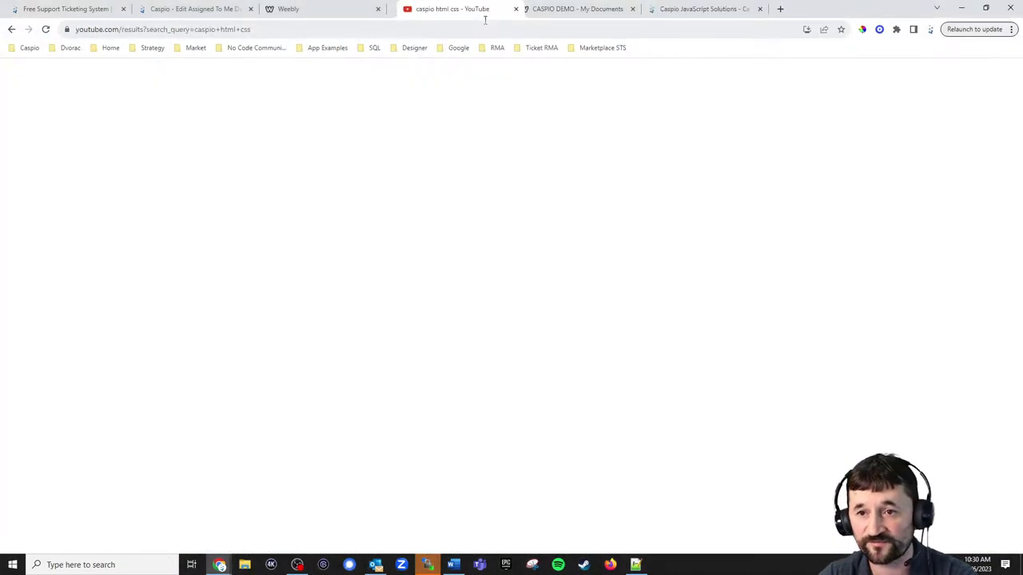
left_click_drag(485, 19, 696, 16)
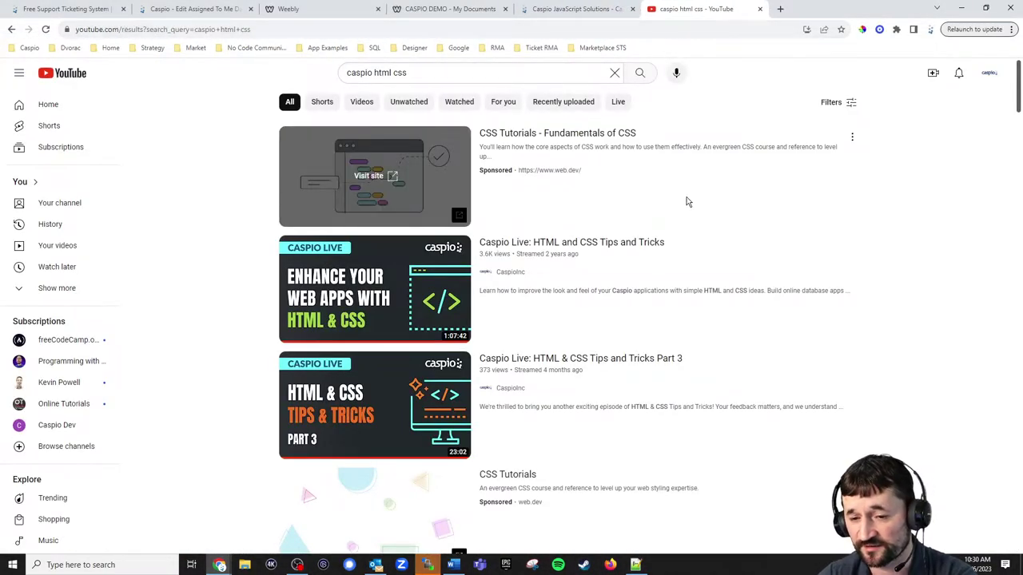
Scroll through the Caspio Live HTML & CSS Tips and Tricks results.
scroll(689, 200, "down", 1)
mouse_move(571, 210)
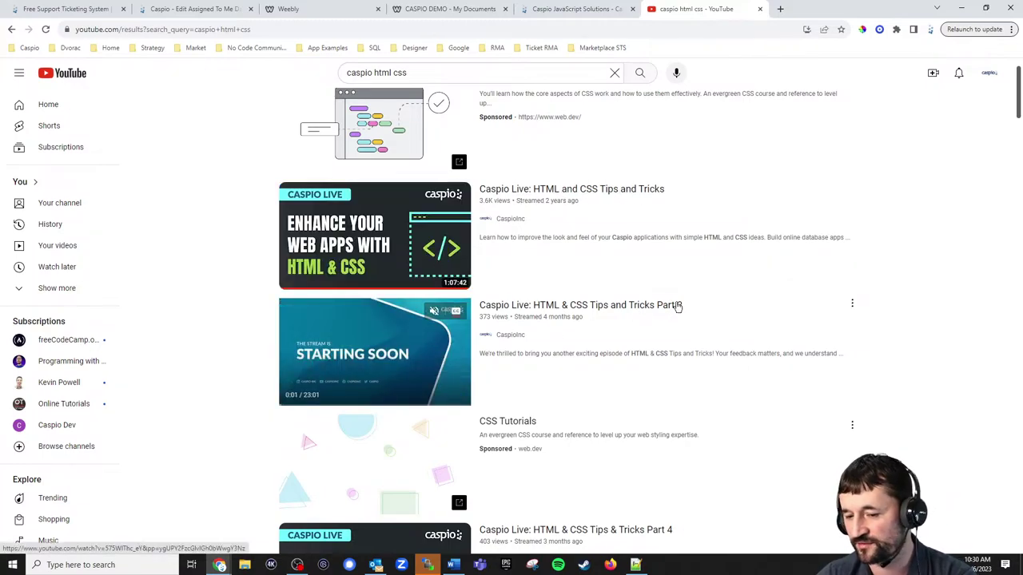
scroll(678, 302, "down", 2)
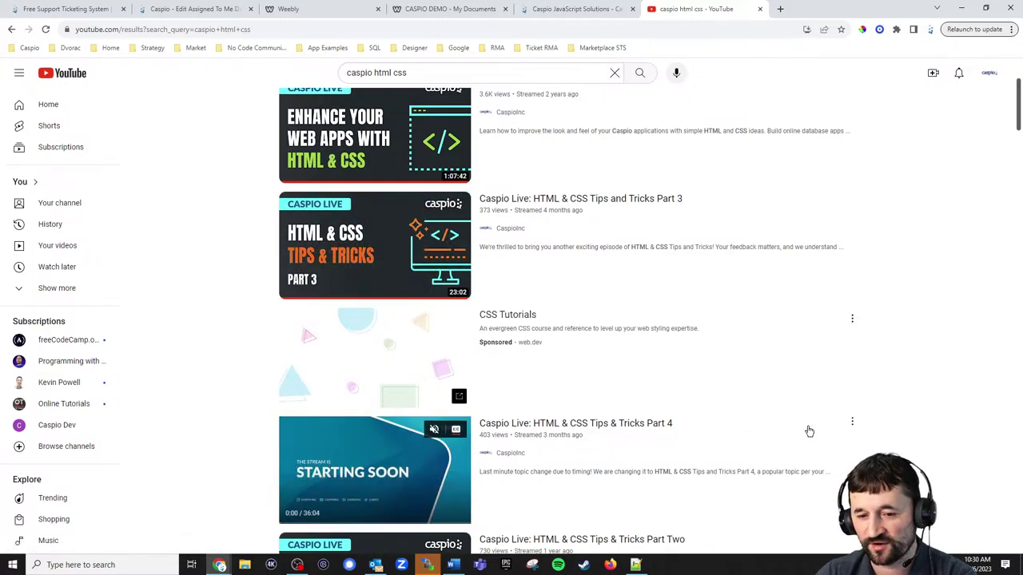
scroll(170, 199, "up", 2)
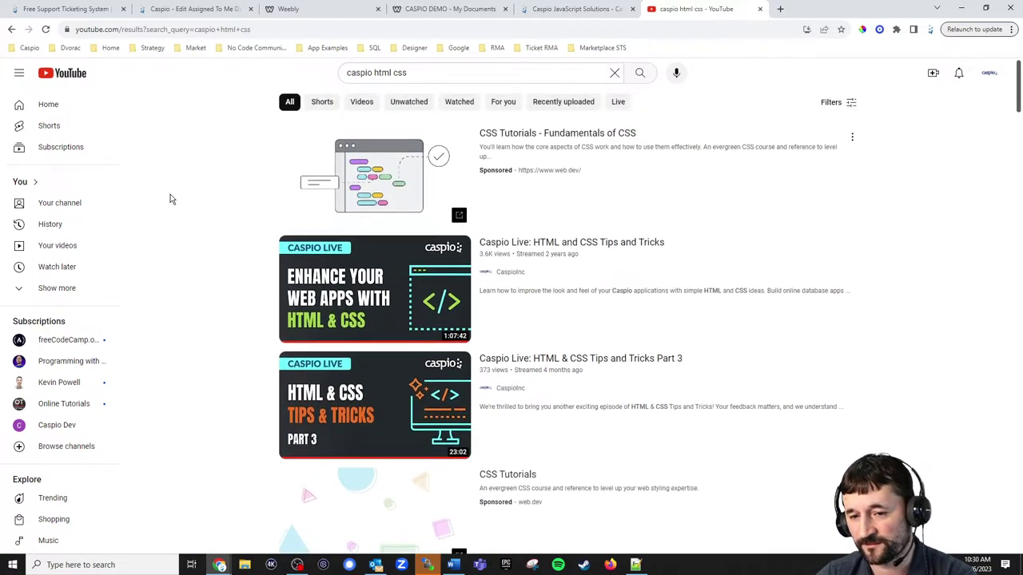
scroll(171, 199, "down", 4)
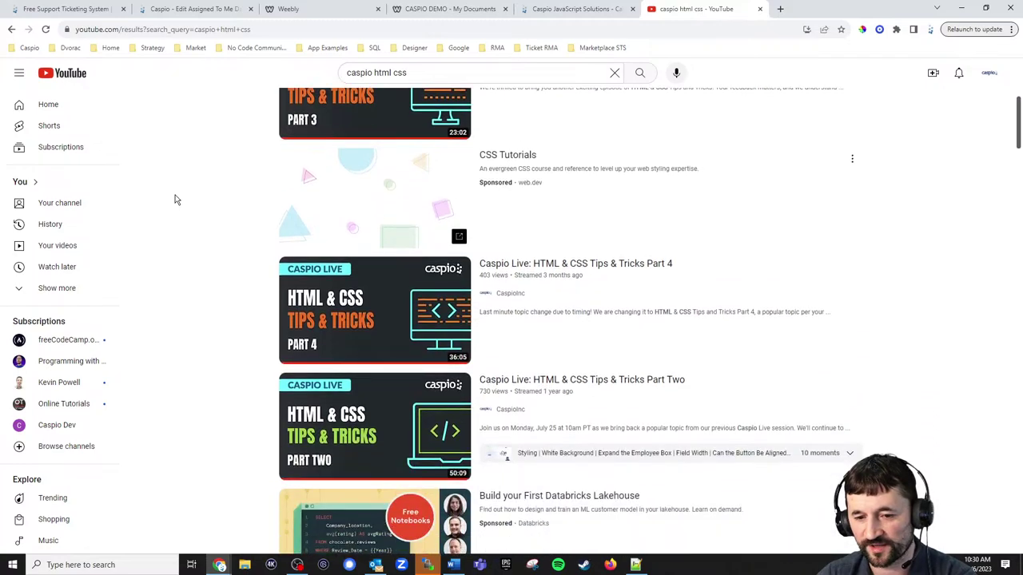
scroll(171, 199, "up", 1)
scroll(170, 199, "up", 3)
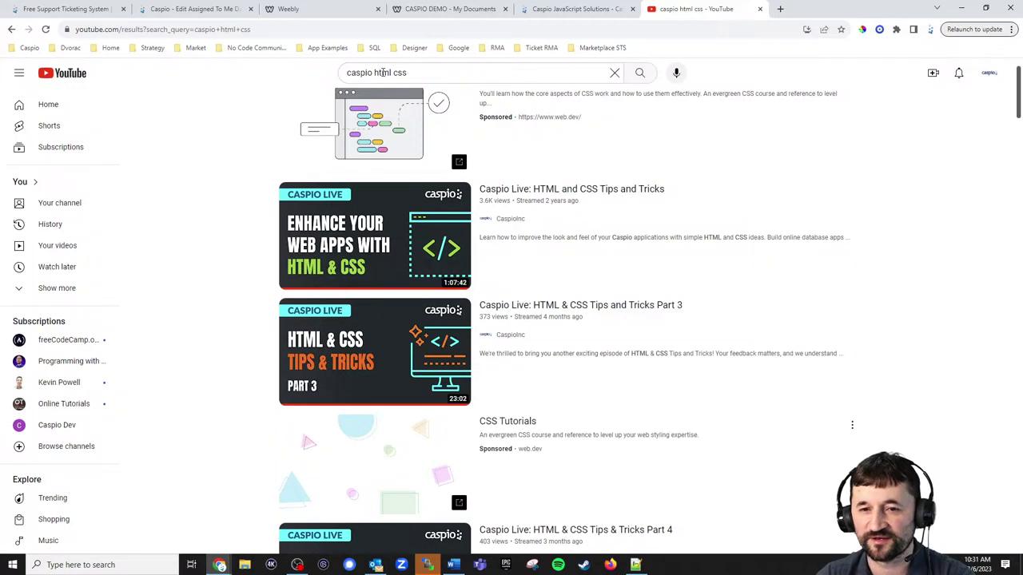
Search YouTube for 'caspio style' instead of 'caspio html css'.
left_click_drag(375, 73, 461, 76)
type("style")
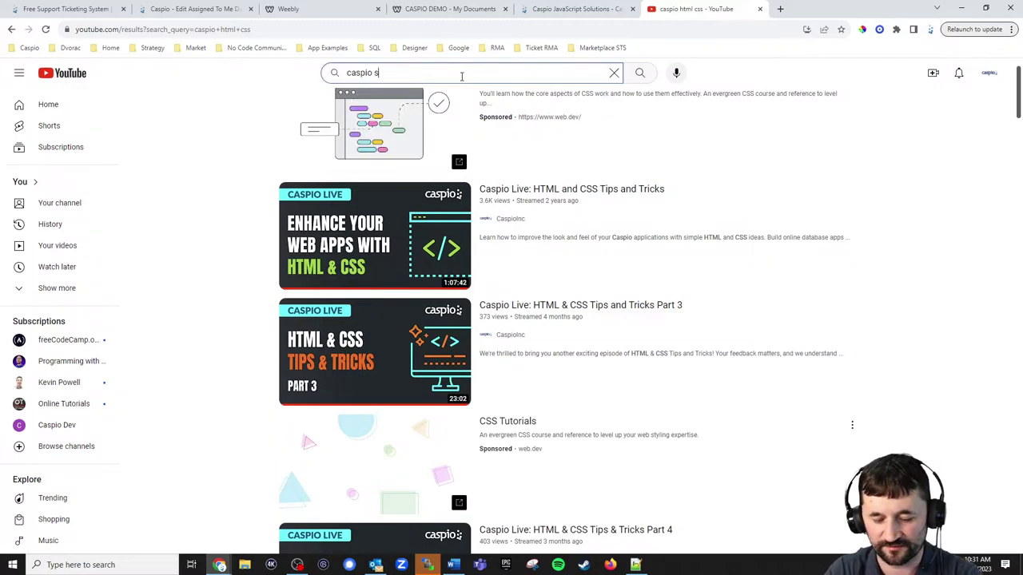
key("Return")
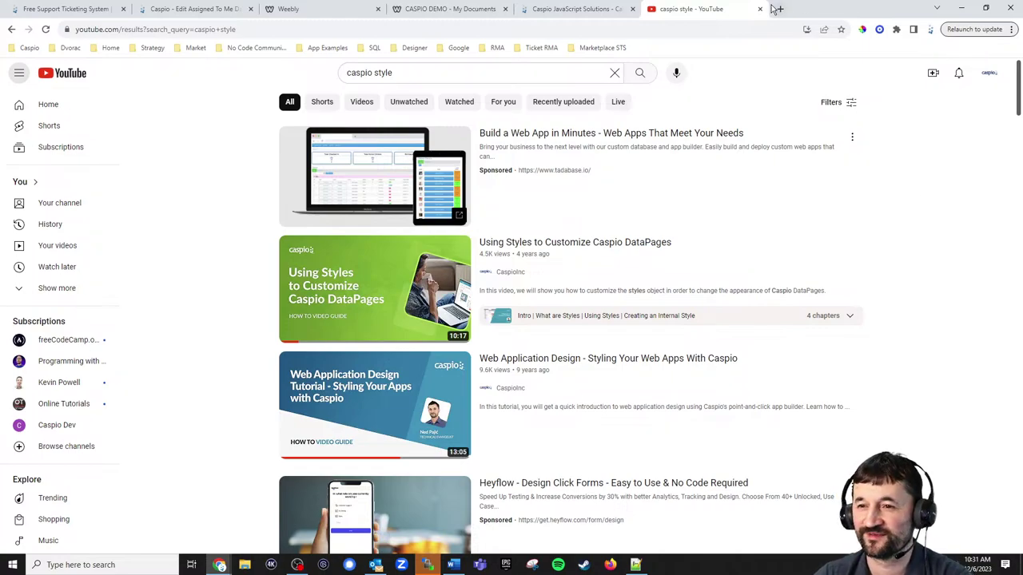
Close the YouTube tab and cancel the Assigned To Me DataPage wizard without saving.
left_click(760, 9)
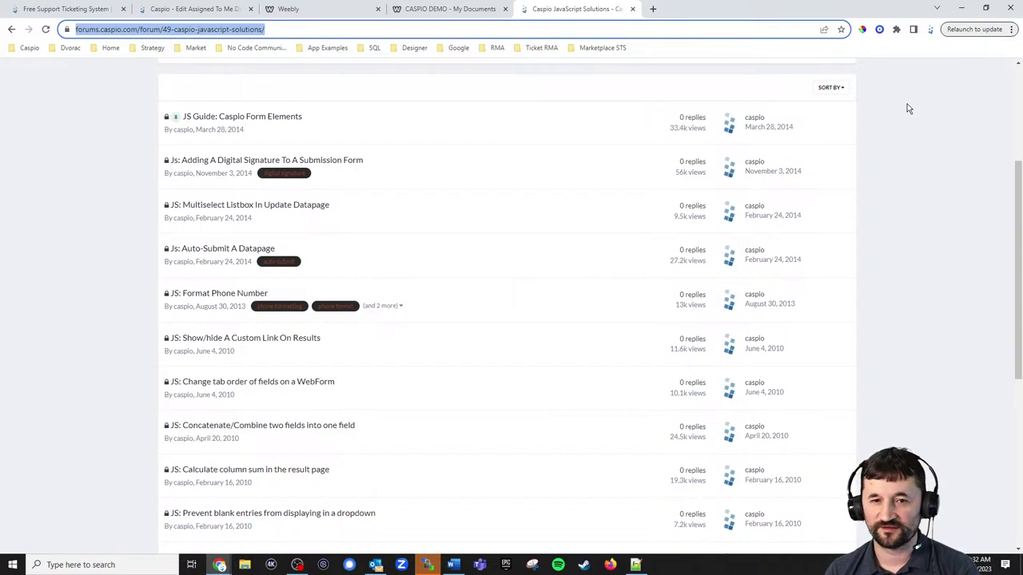
left_click(217, 14)
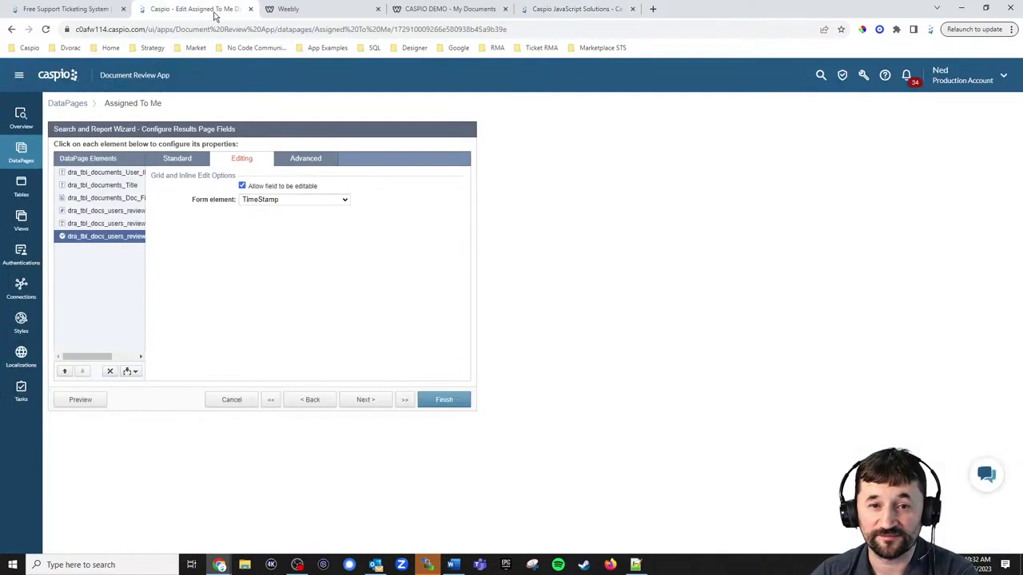
left_click(232, 403)
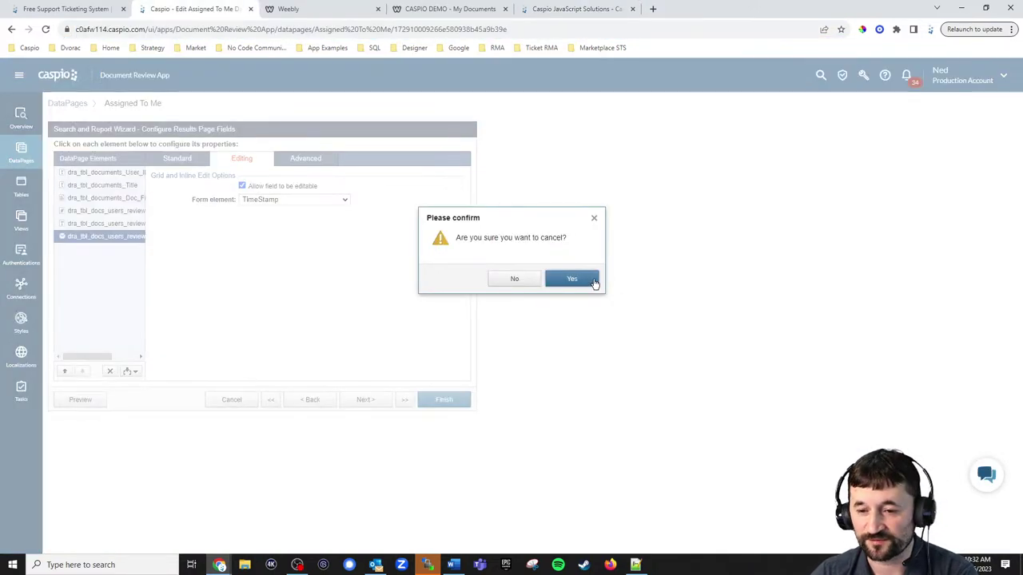
left_click(592, 280)
left_click(21, 191)
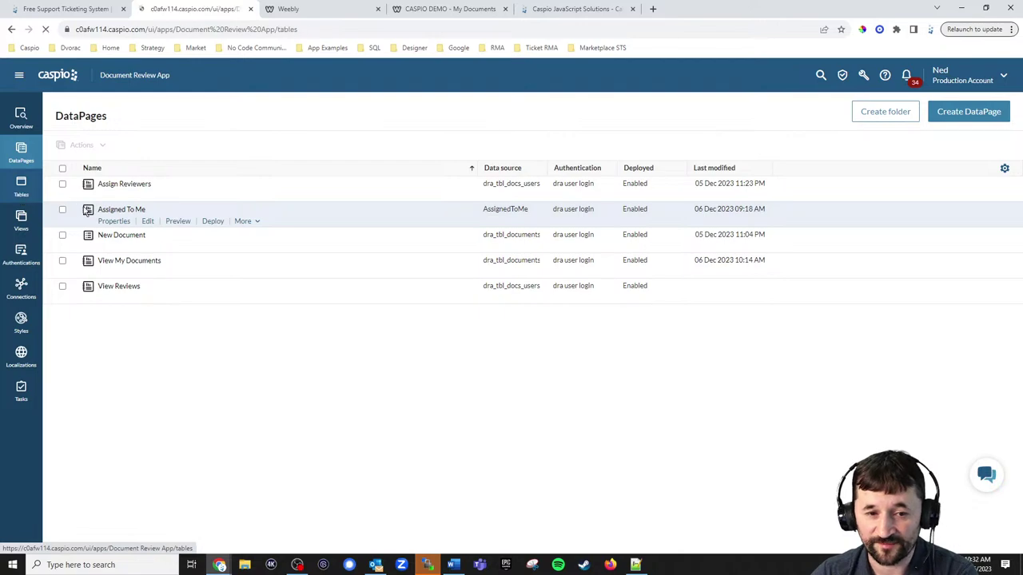
Open the dra_tbl_docs_users_reviews design and confirm UserDocID's data type is Formula.
left_click(147, 166)
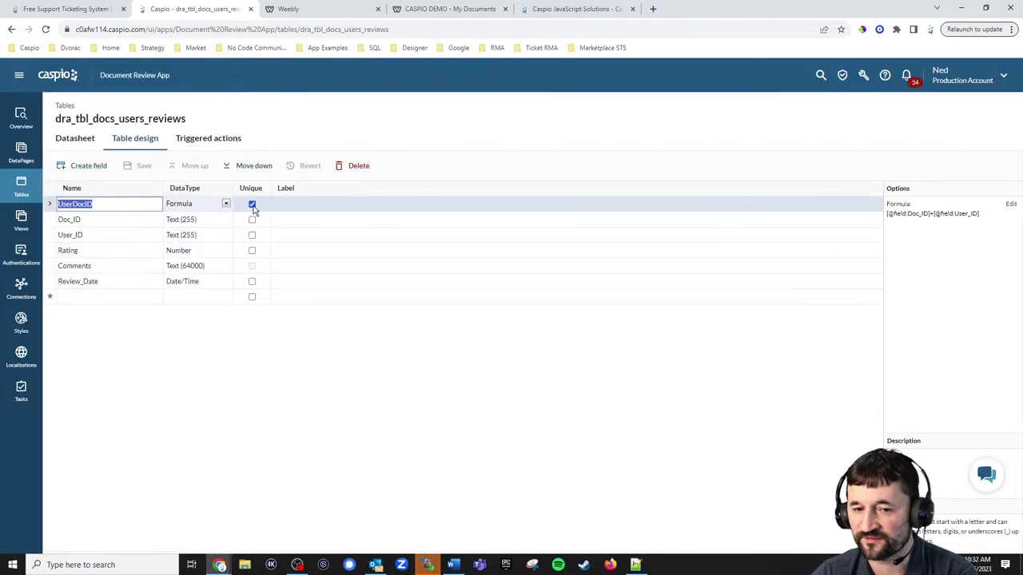
left_click(227, 204)
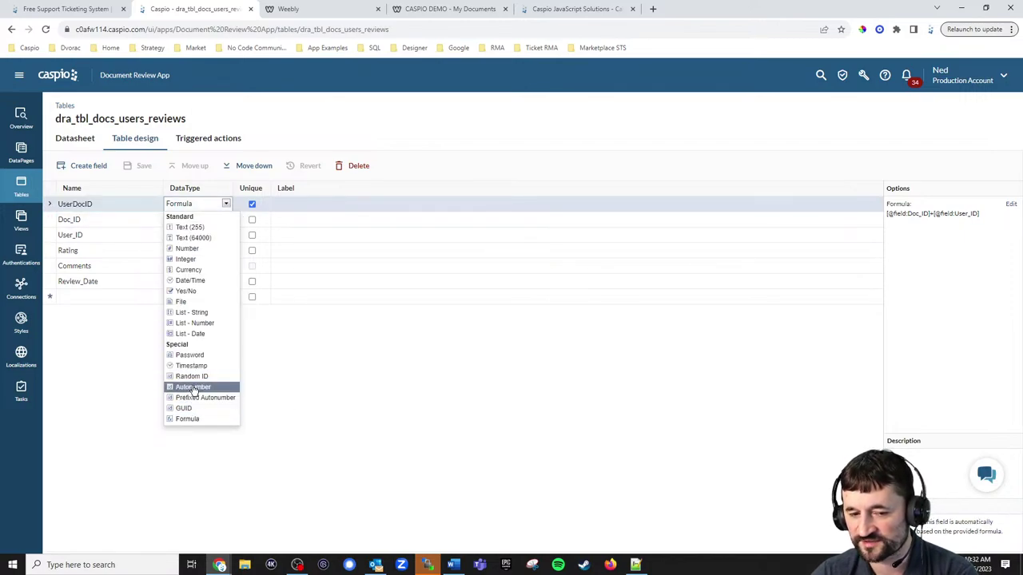
left_click(357, 410)
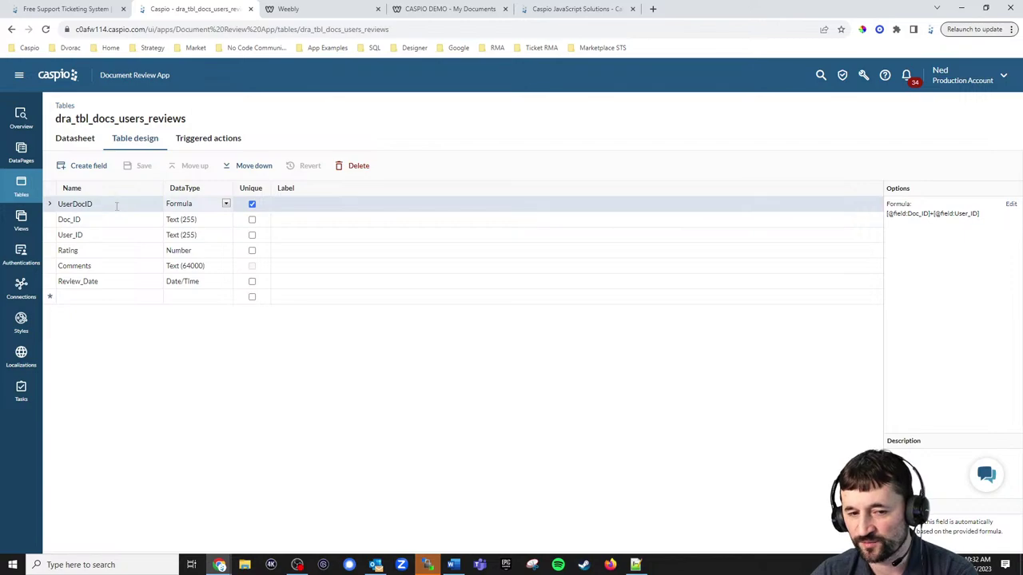
left_click(193, 207)
left_click(1007, 241)
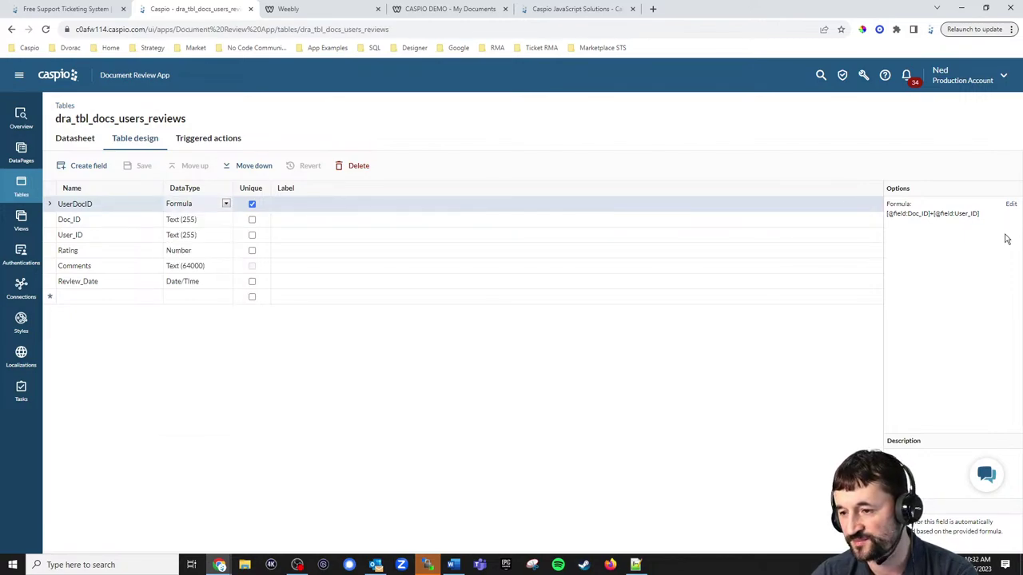
View the UserDocID formula combining Doc_ID and User_ID, then close it unchanged.
left_click(1012, 206)
left_click(592, 278)
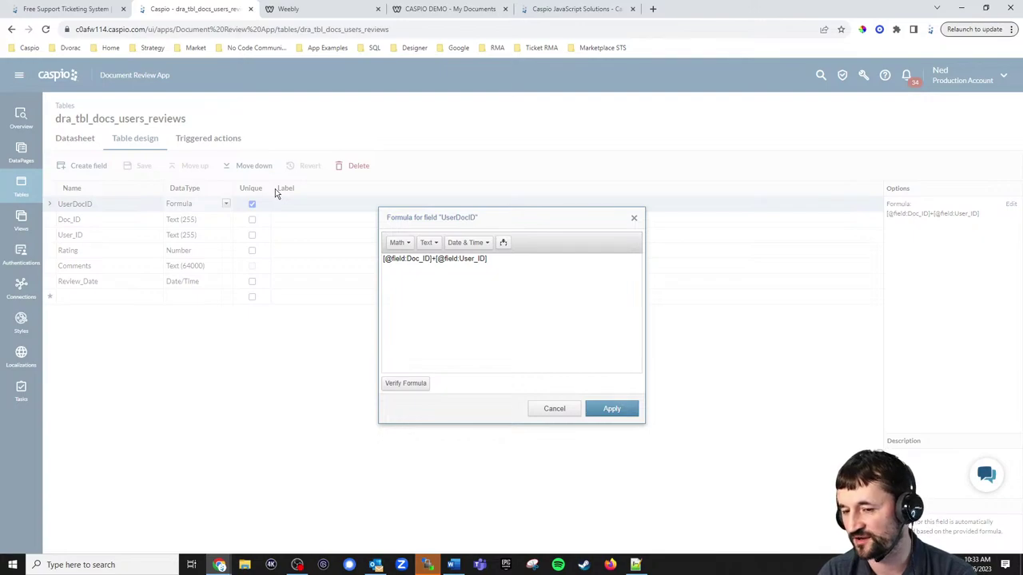
left_click(555, 409)
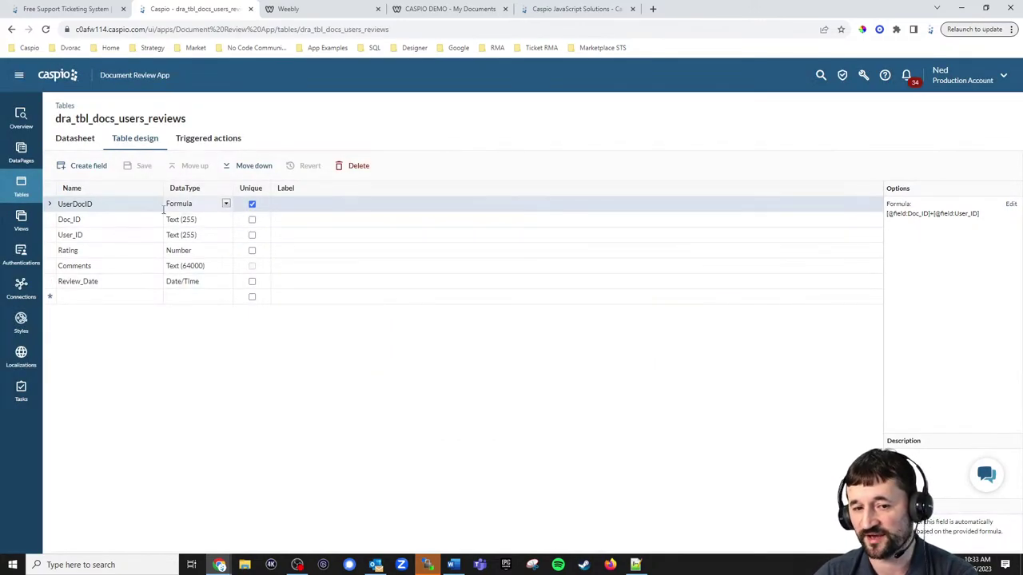